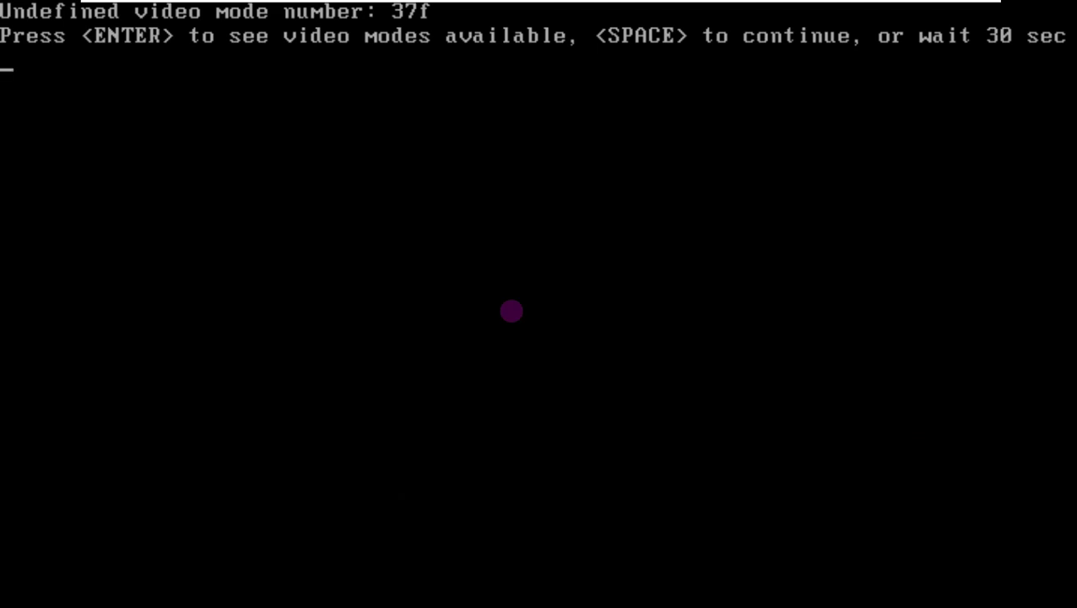
- Continue booting past the undefined video mode prompt and stop the wired connection notification from showing again
key("space")
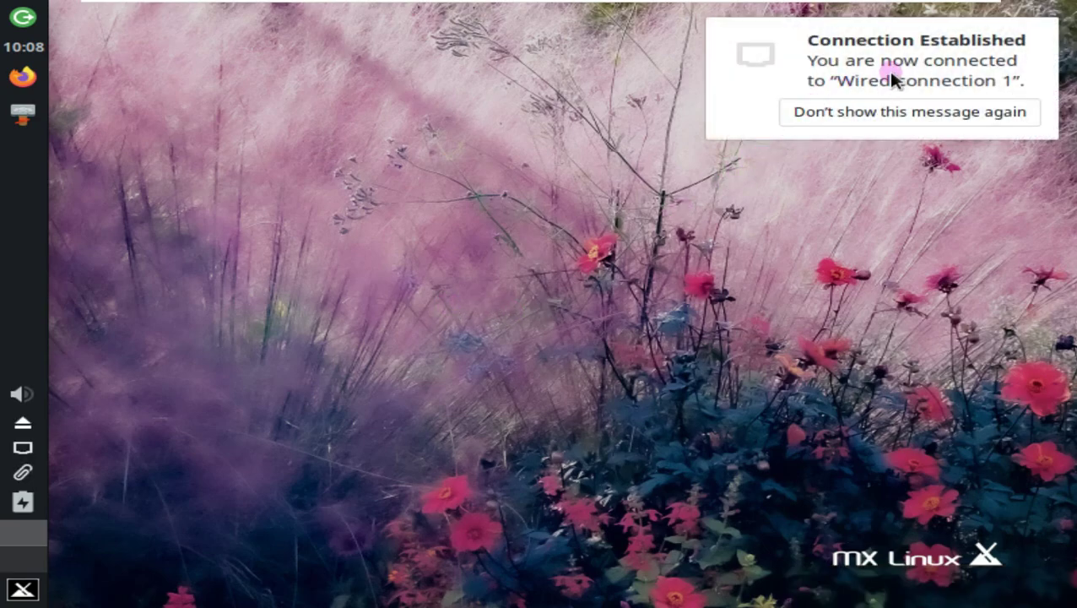
left_click(879, 114)
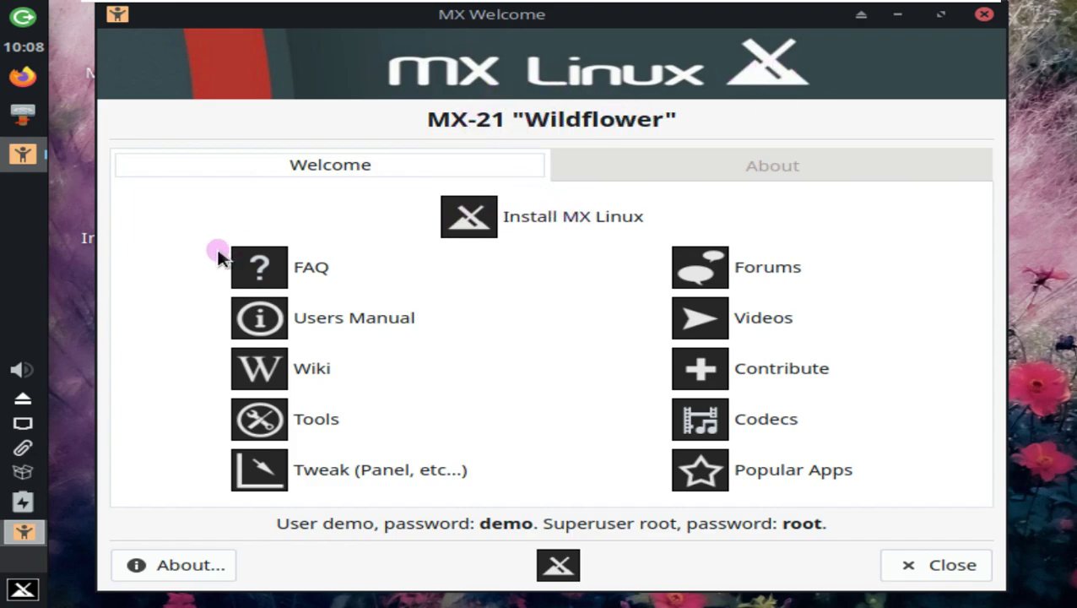
- Fit the live desktop to the screen, move the MX Welcome window toward the centre and launch the MX Linux installer
mouse_move(929, 4)
left_click(664, 10)
left_click(680, 44)
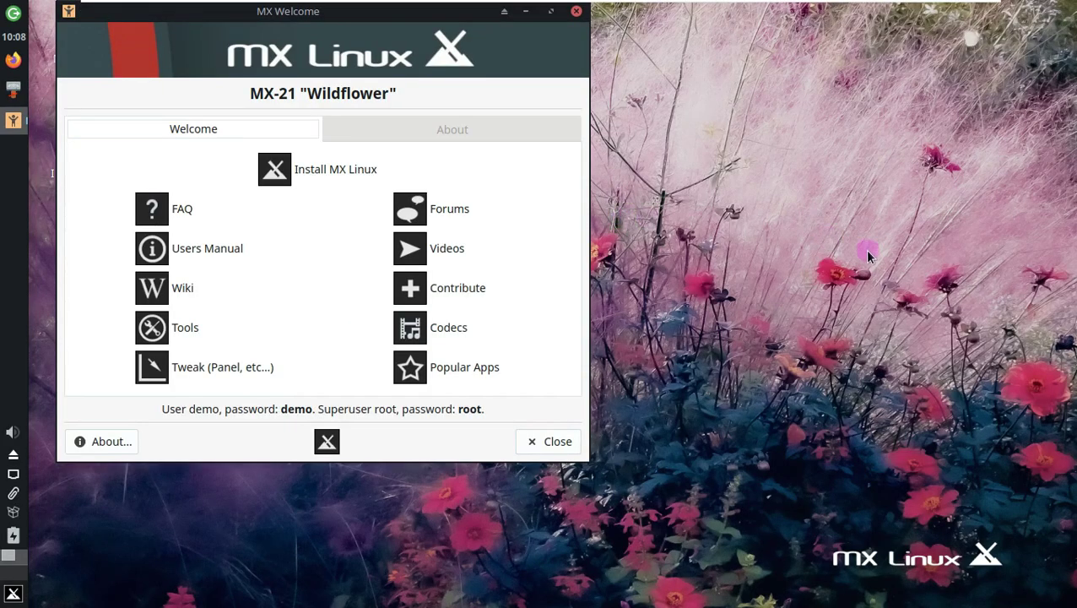
left_click_drag(353, 11, 567, 76)
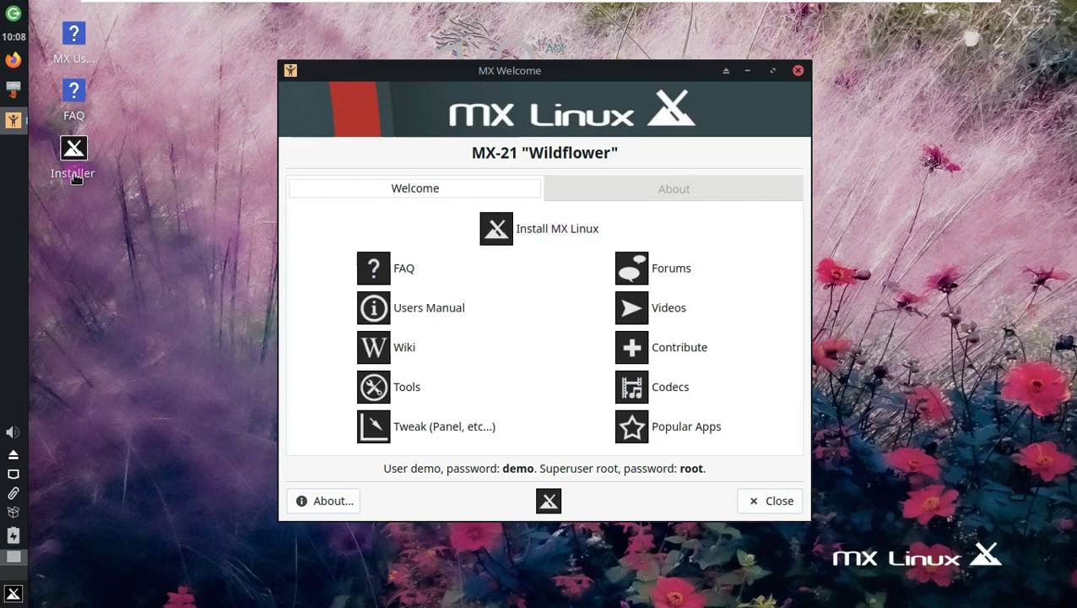
left_click(537, 229)
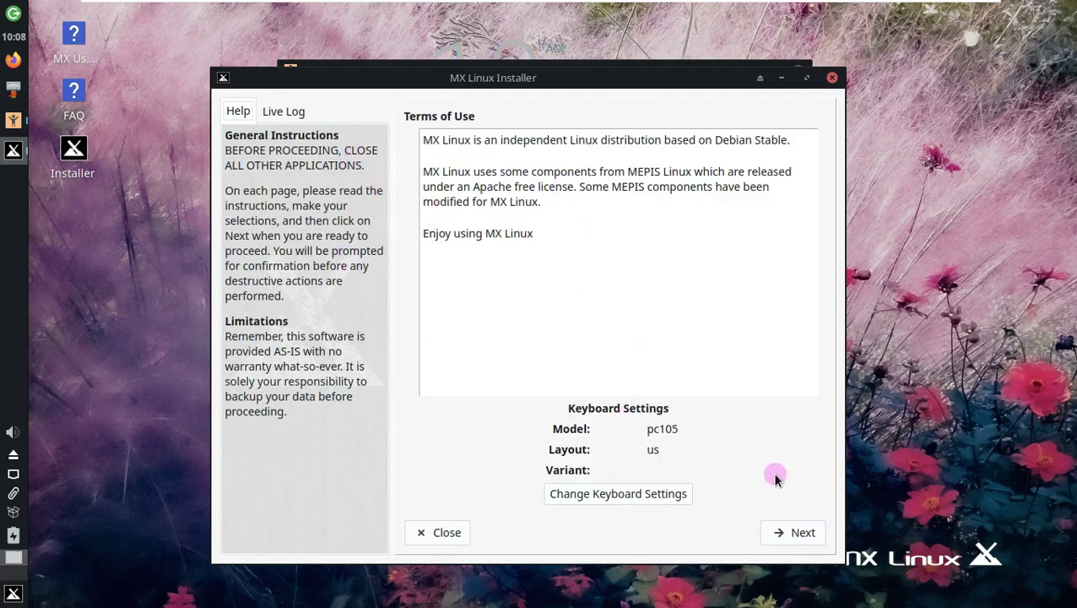
- Accept the terms and keyboard settings, and keep the regular install using the entire sda disk
left_click(806, 530)
left_click(657, 181)
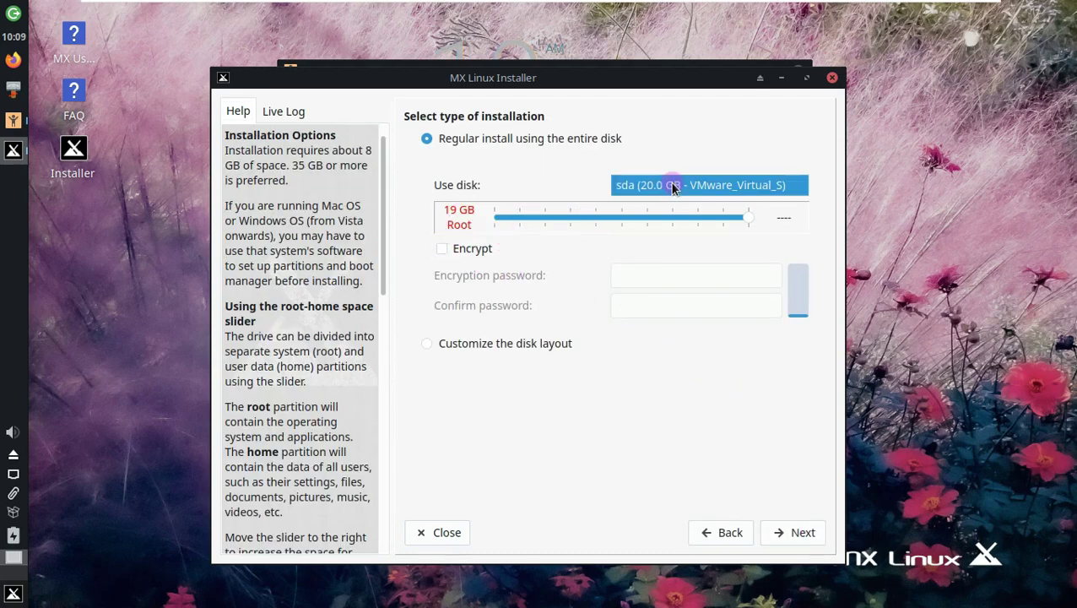
left_click(477, 341)
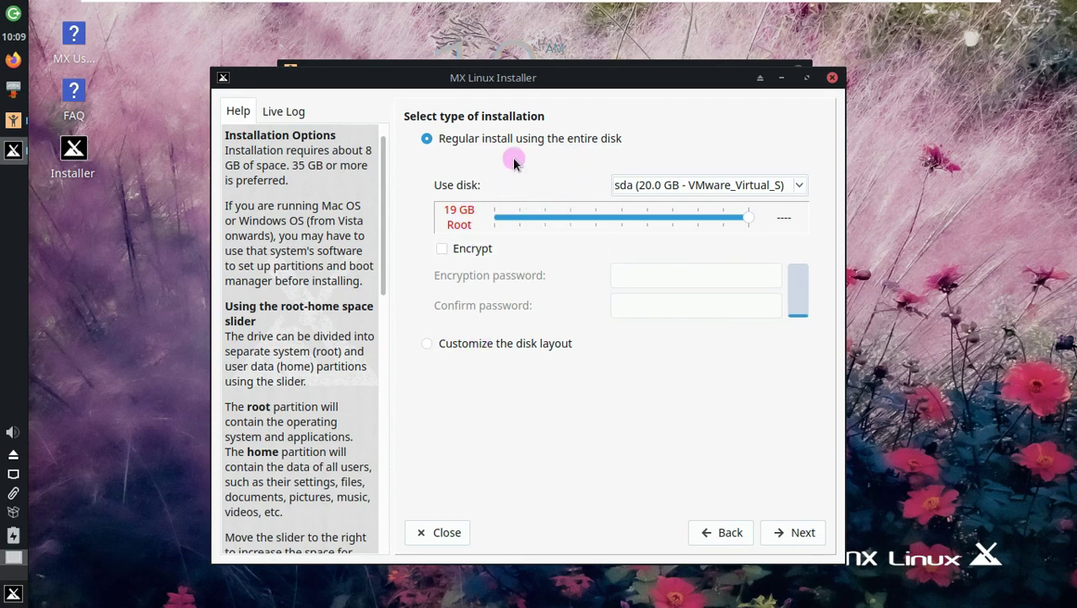
left_click(798, 185)
left_click(671, 385)
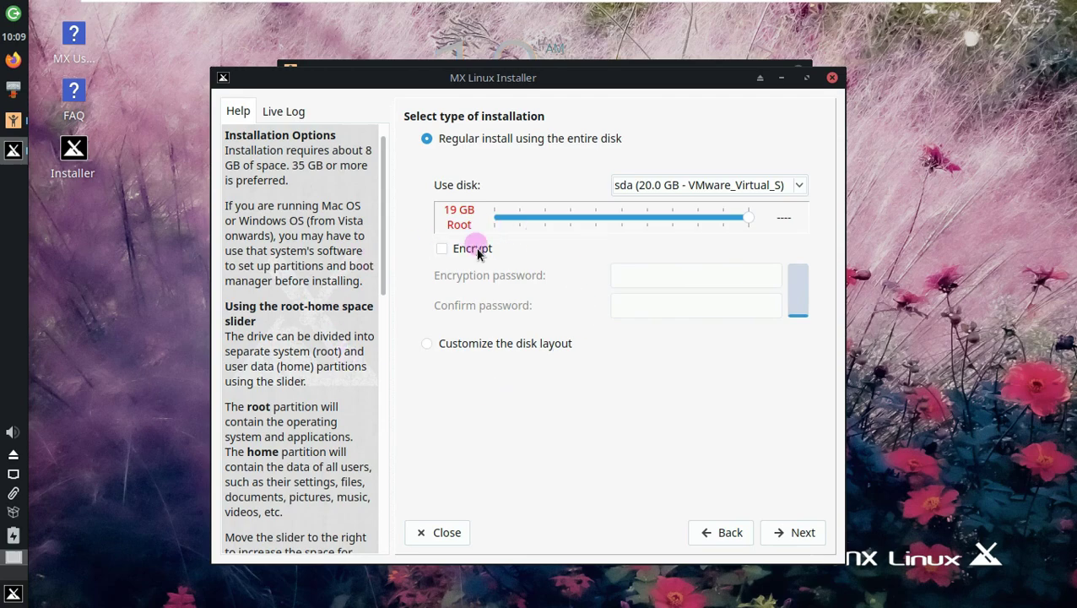
- Try disk encryption by filling in the encryption password and its confirmation, and turn encryption back off
left_click(441, 248)
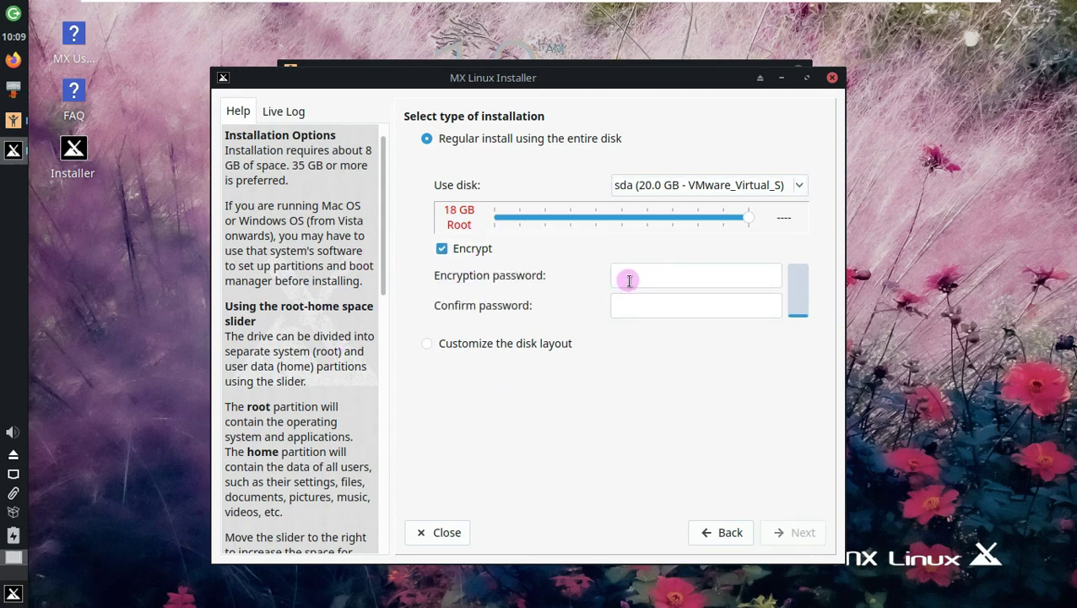
type("***")
left_click(650, 311)
type("*****")
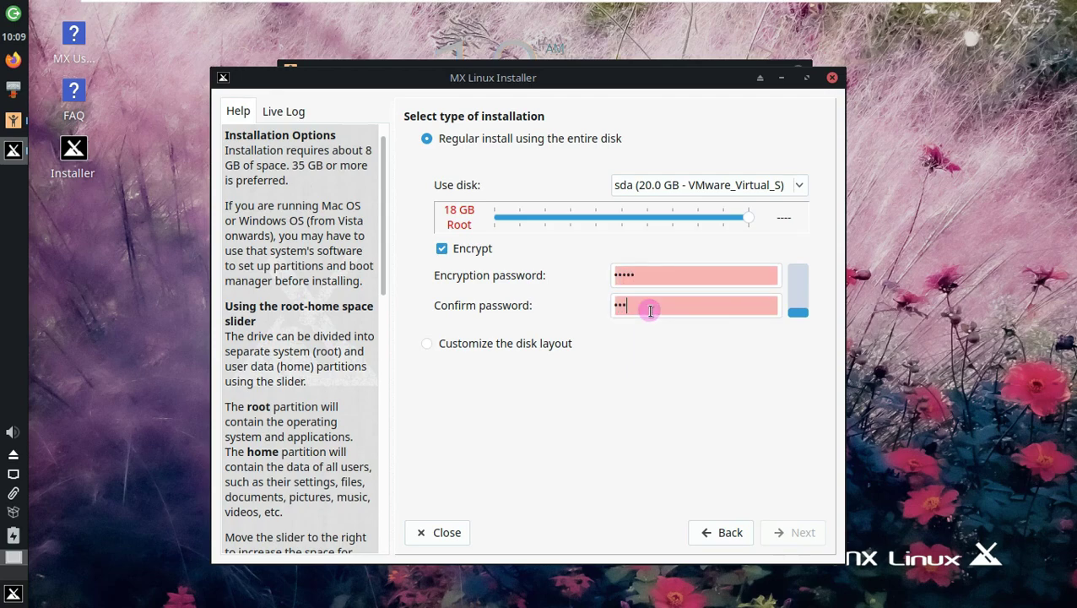
left_click(441, 248)
- Approve formatting the entire sda disk for MX Linux and accept installing GRUB to the MBR of sda
left_click(808, 531)
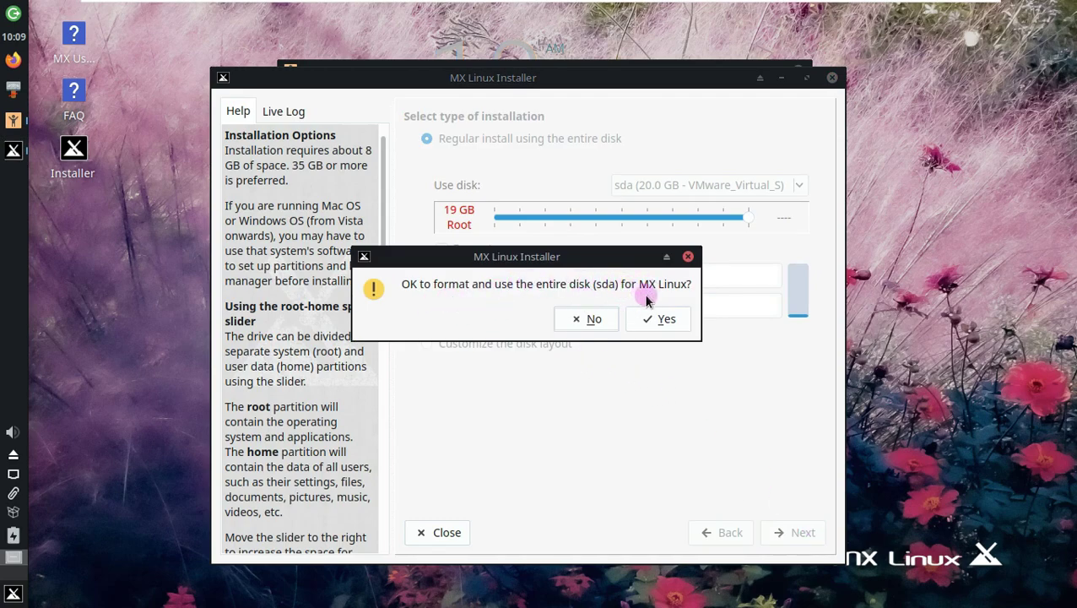
left_click(662, 316)
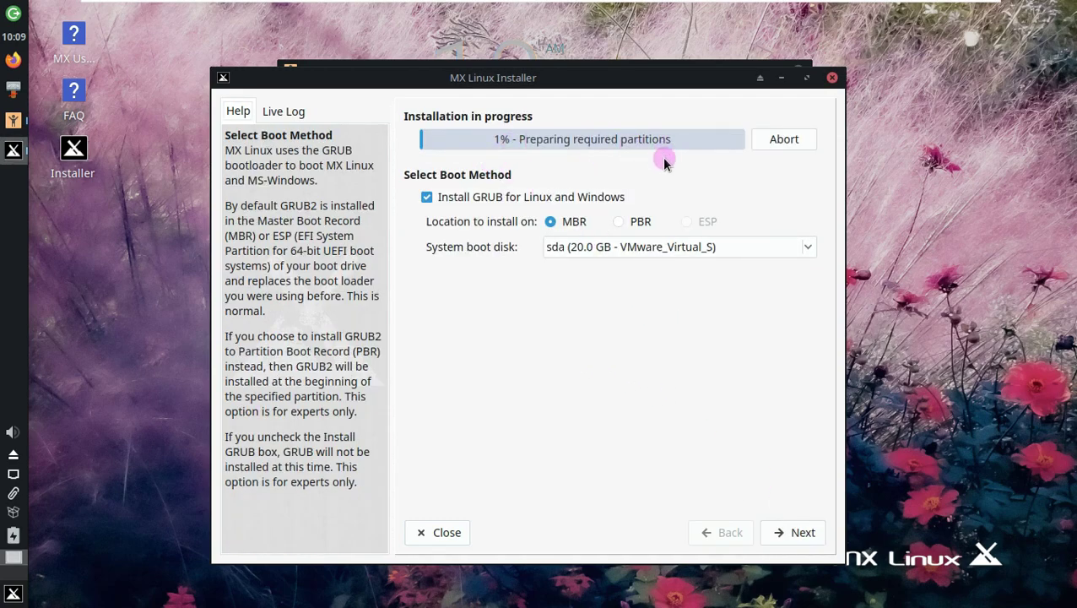
left_click(682, 256)
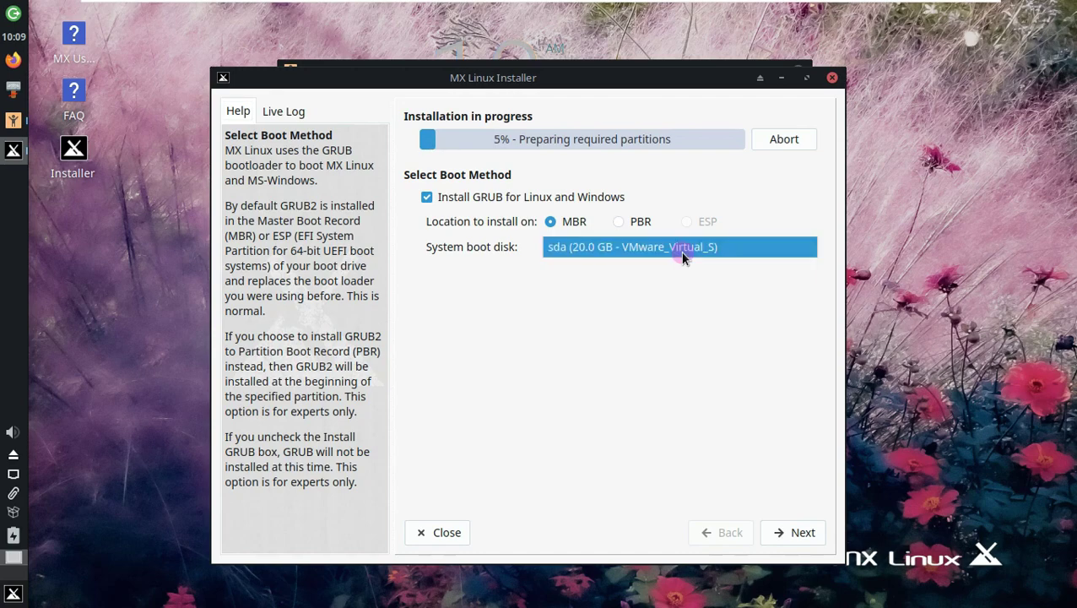
left_click(666, 301)
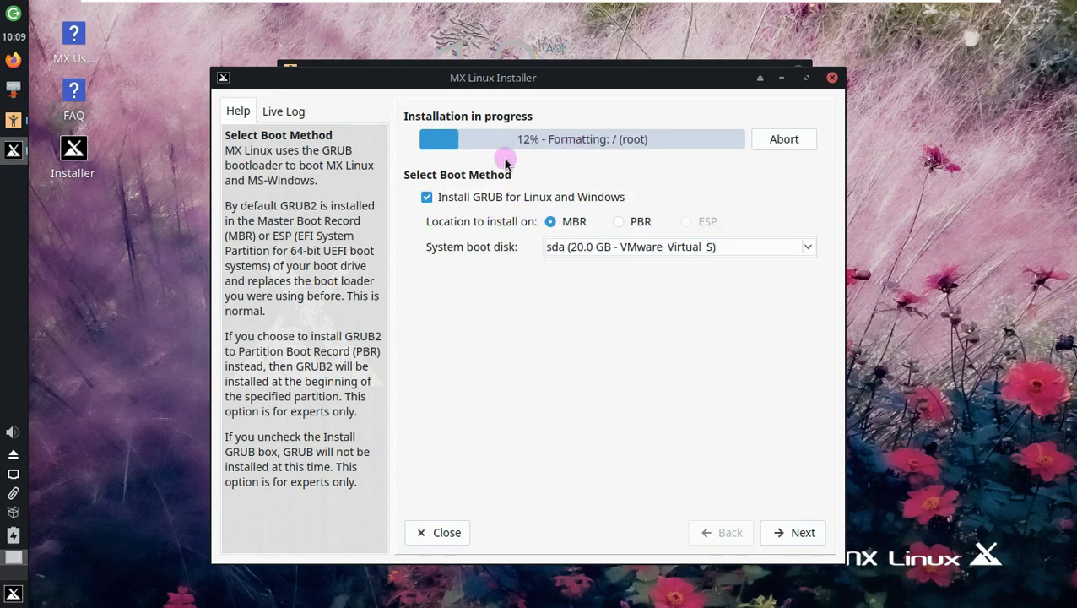
left_click(798, 532)
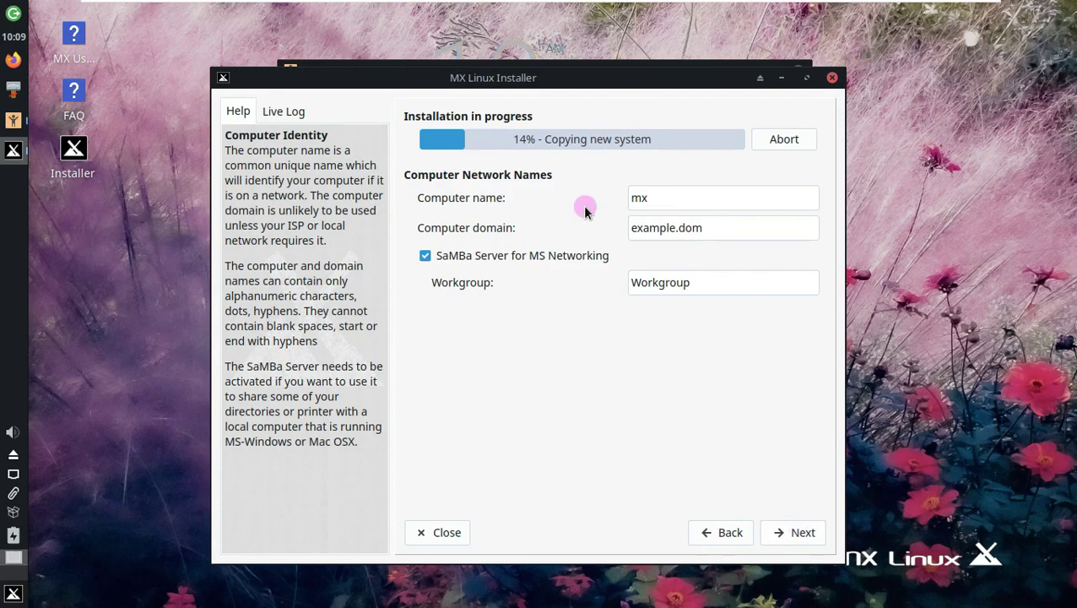
- Set the computer name to Runboxing and accept the remaining network names
double_click(646, 198)
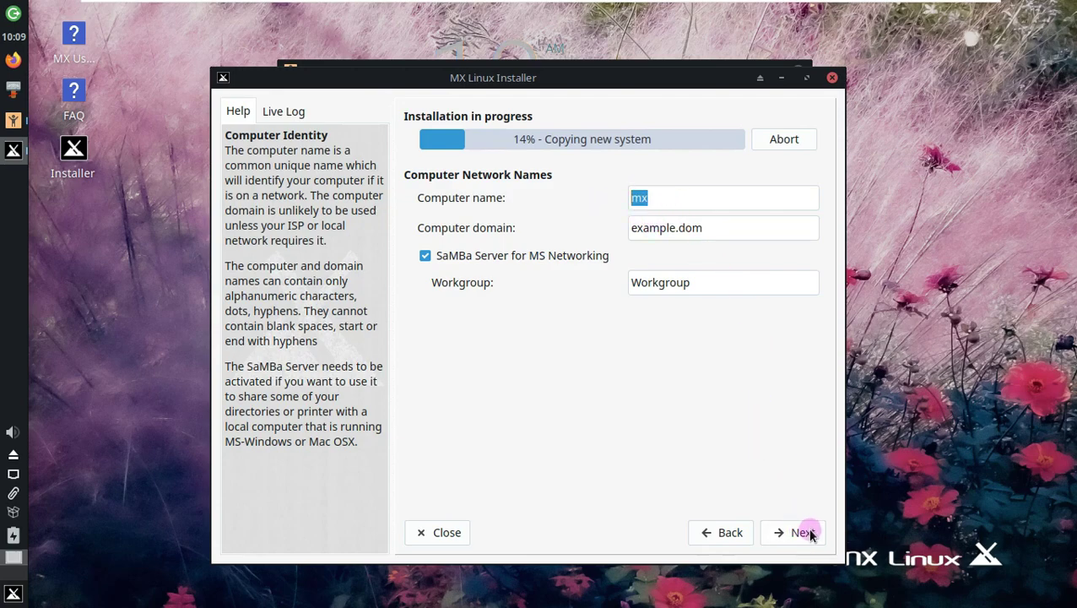
type("Runboxing")
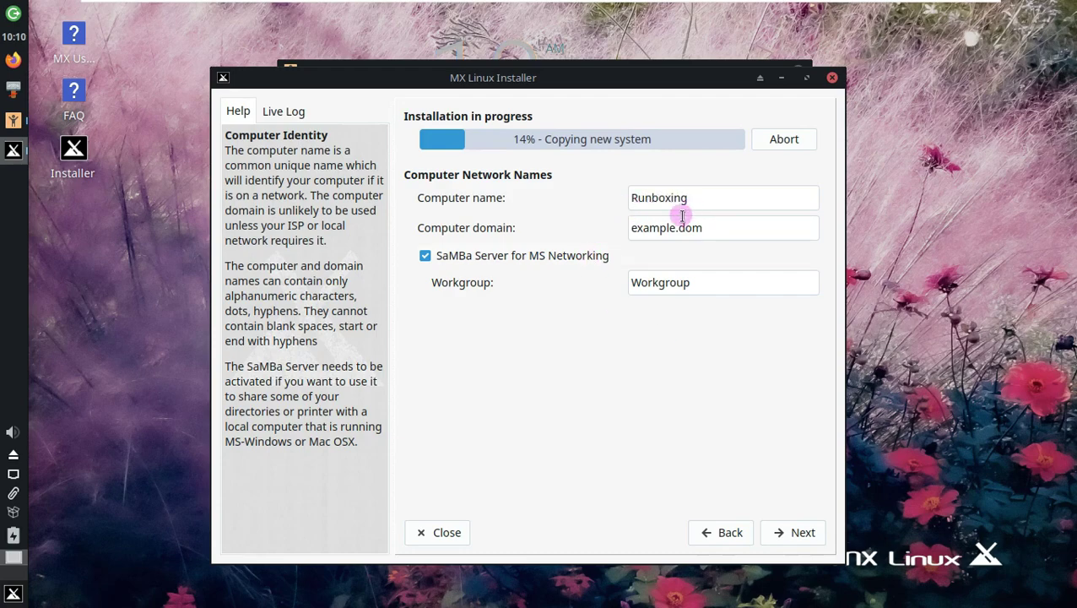
left_click(780, 530)
key("Return")
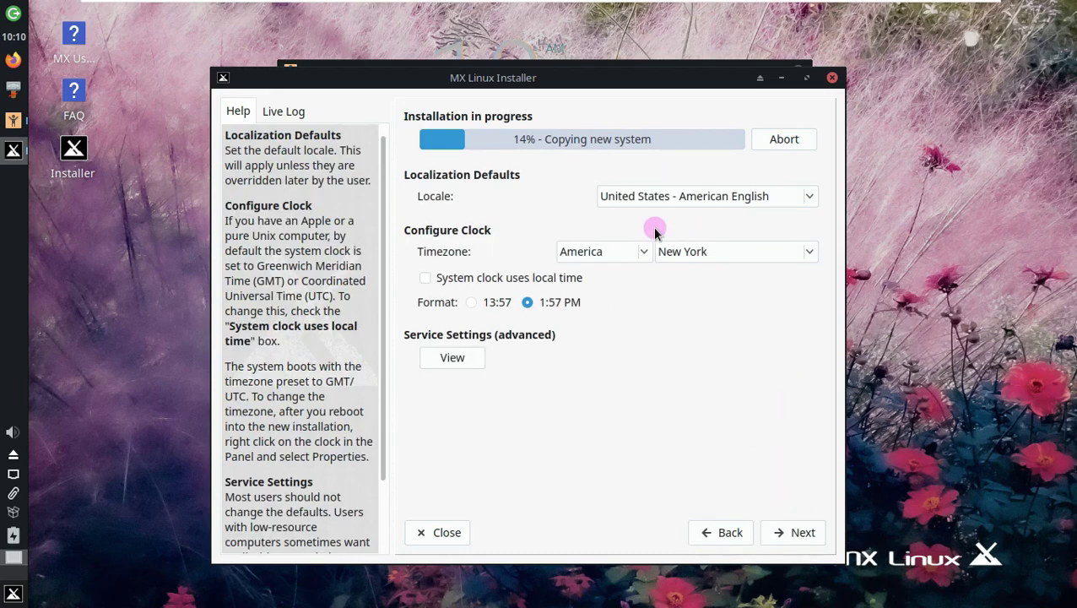
- Keep the United States - American English locale, set the timezone to America, Los Angeles, and keep the 1:57 PM clock format
left_click(663, 196)
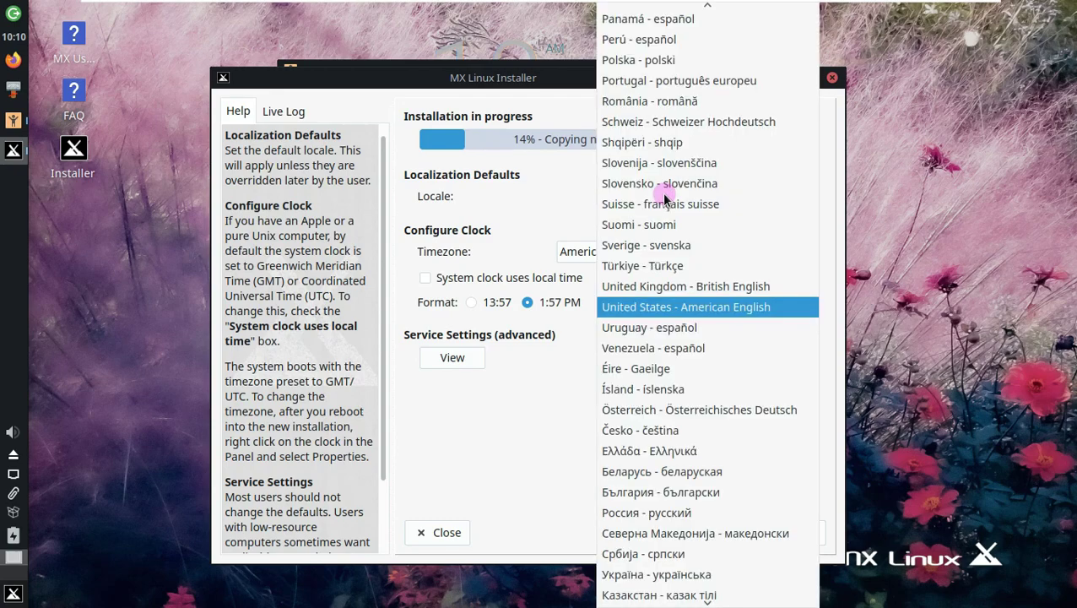
left_click(526, 410)
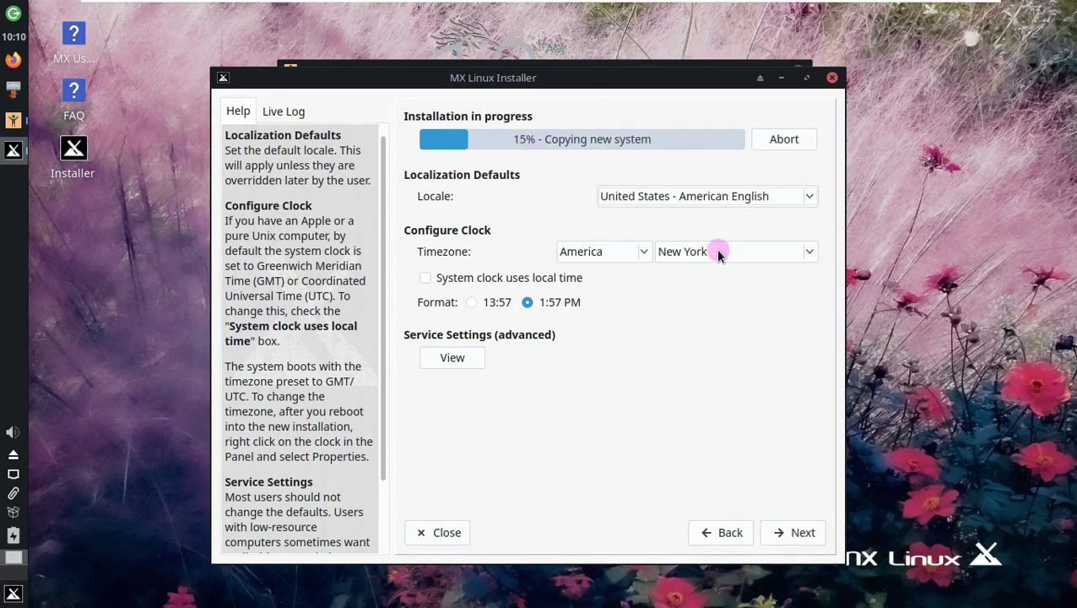
left_click(706, 262)
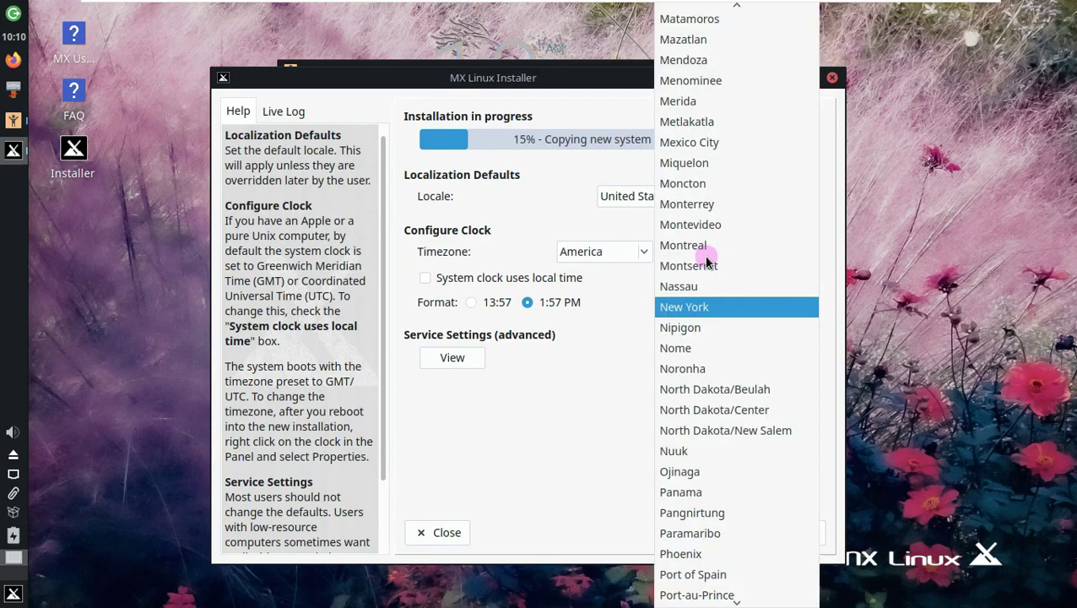
scroll(706, 261, "up", 10)
scroll(706, 262, "up", 1)
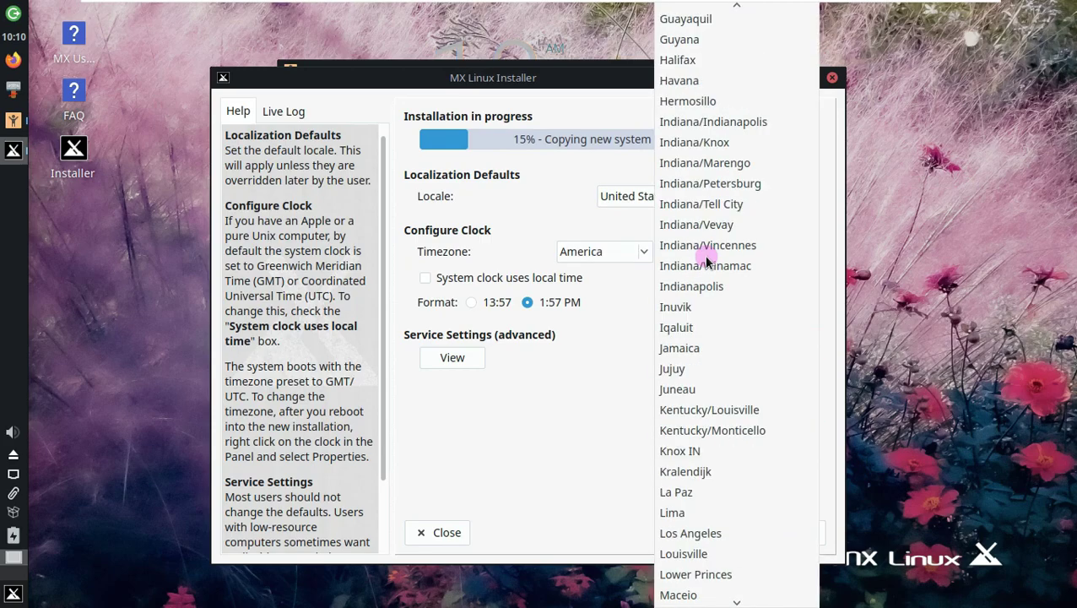
scroll(709, 363, "down", 1)
left_click(713, 469)
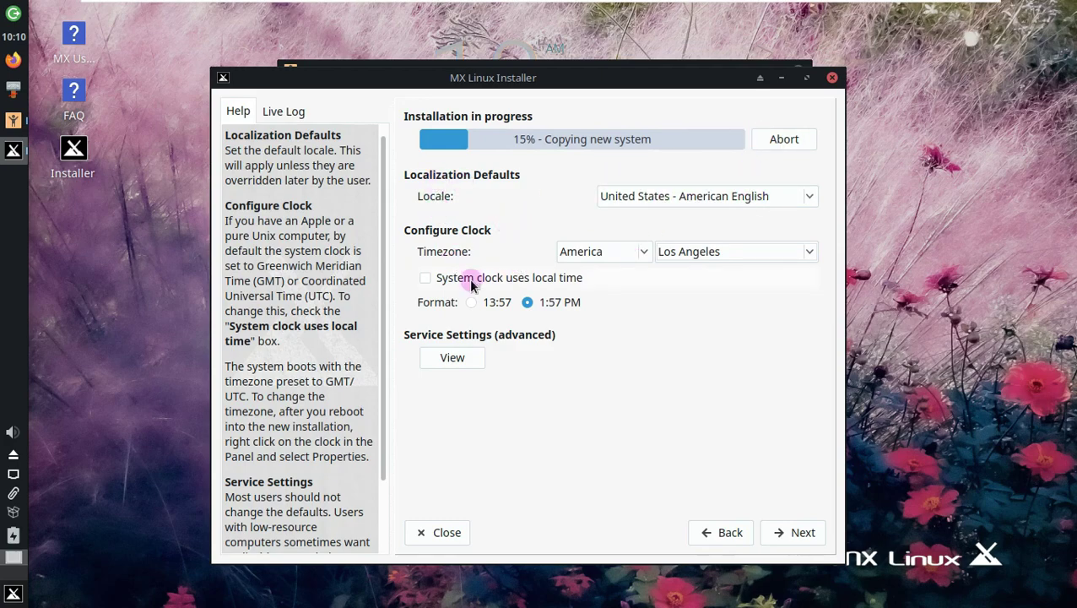
left_click(498, 302)
left_click(556, 302)
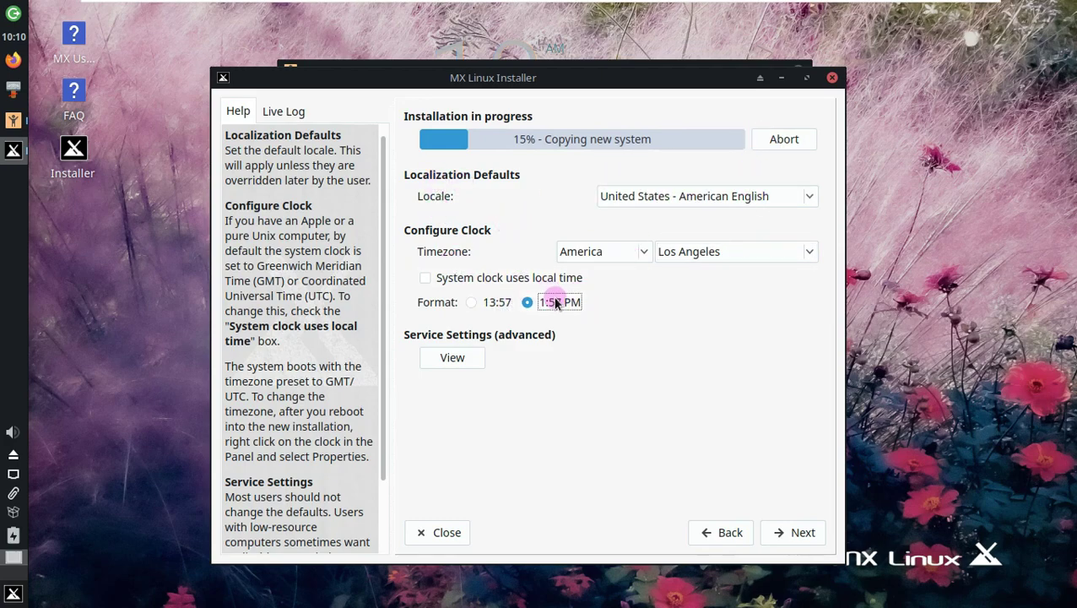
- Review the advanced list of common services to enable and return to the localization settings
left_click(475, 360)
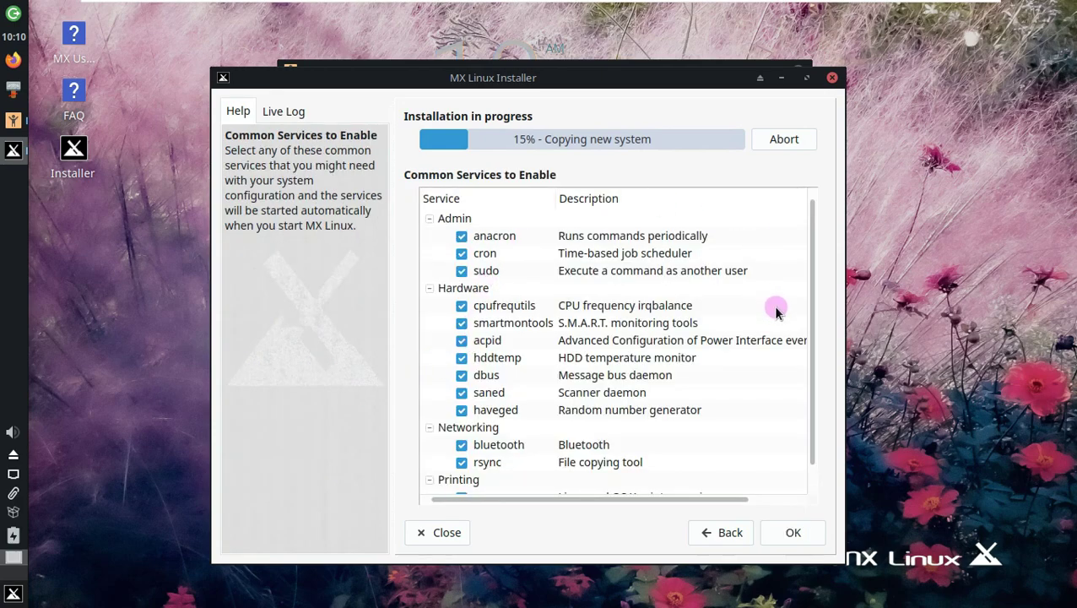
scroll(782, 368, "down", 1)
scroll(816, 413, "up", 1)
left_click(737, 532)
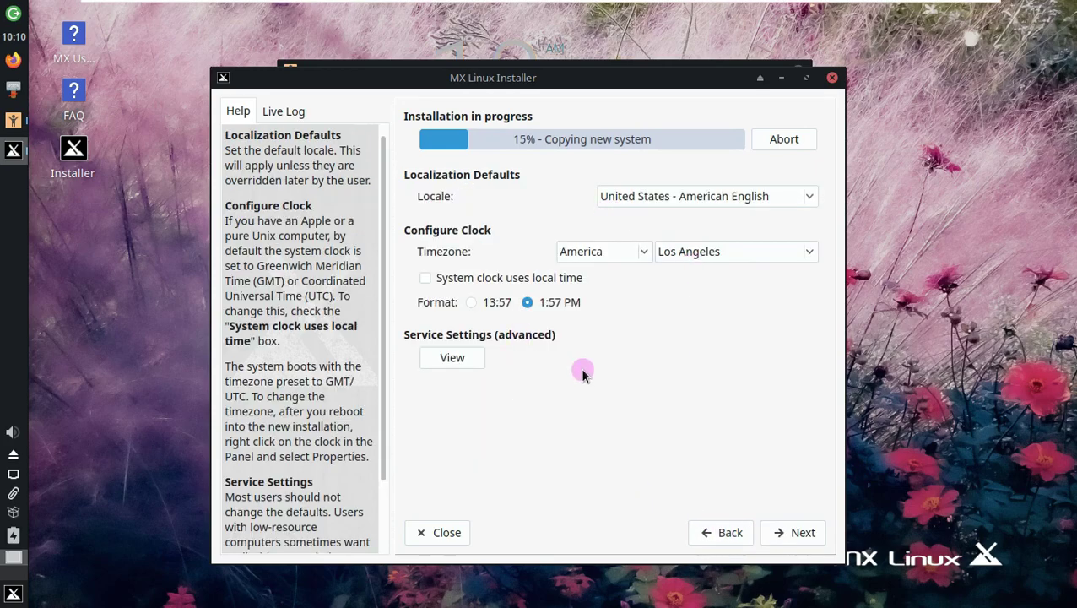
- Proceed to the user accounts, set the default login name to Runboxing, and enter and confirm the default user password
left_click(796, 535)
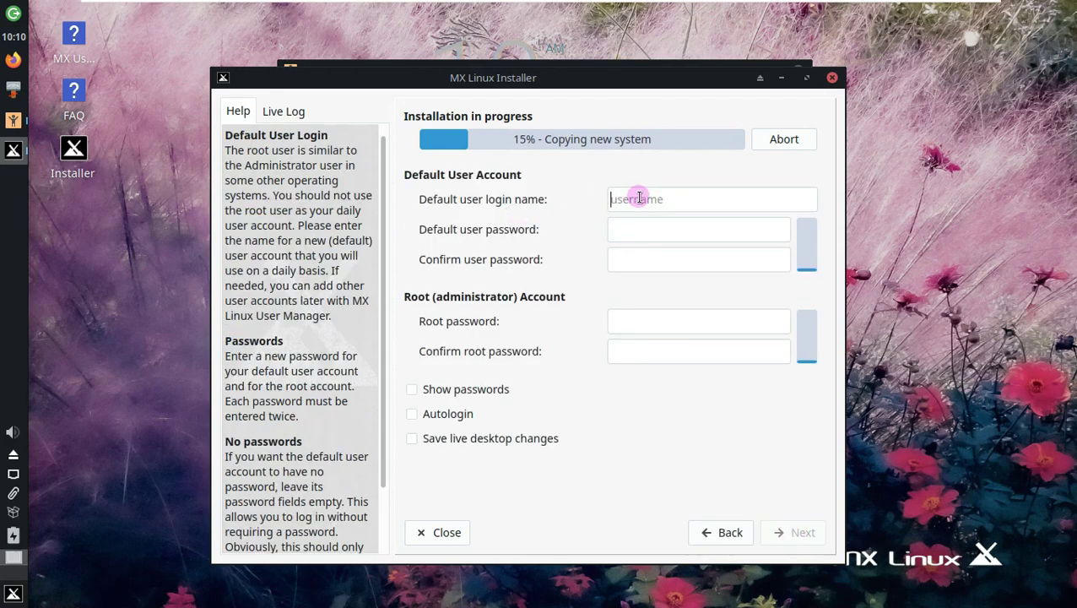
type("Runboxing")
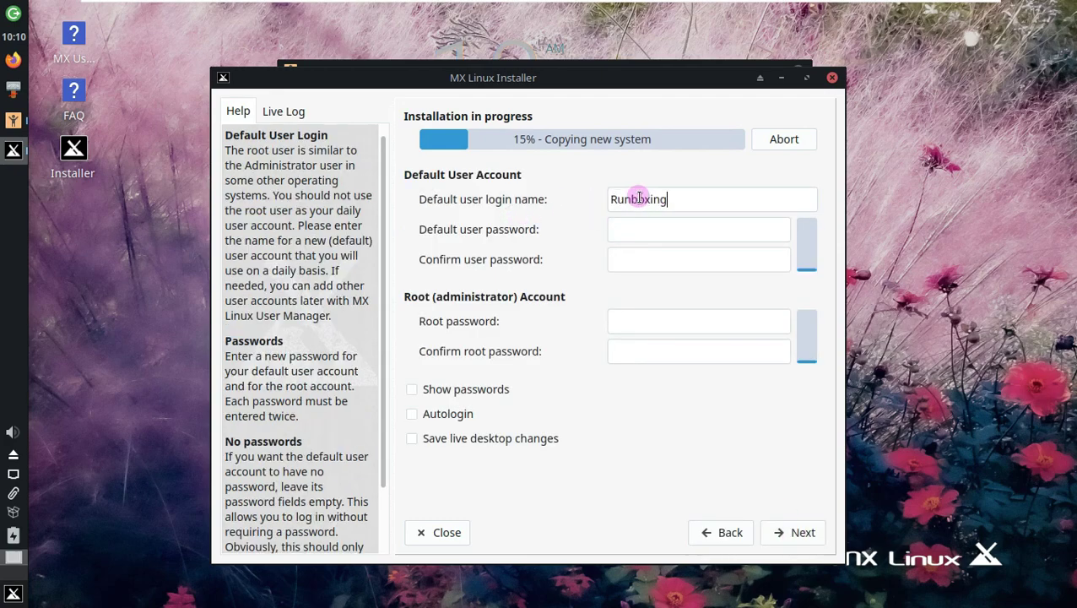
left_click(646, 227)
type("••••")
left_click(651, 258)
type("•••••")
- Enter and confirm the root password for the administrator account
left_click(651, 319)
type("•••")
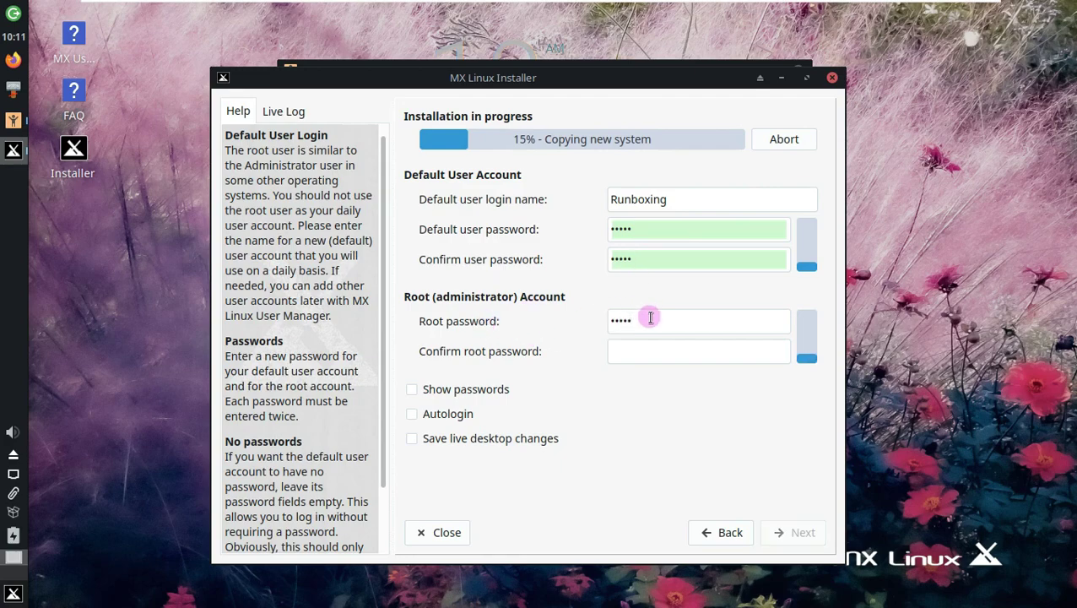
left_click(644, 356)
type("•••••")
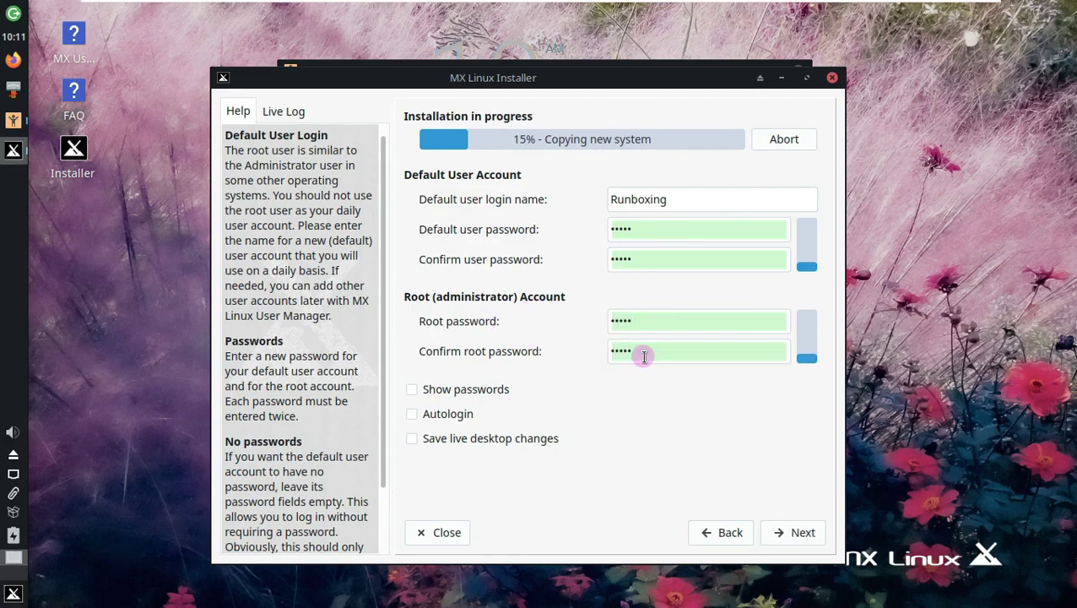
- Show the account passwords, enable Autologin for the default user and submit the account settings
left_click(477, 391)
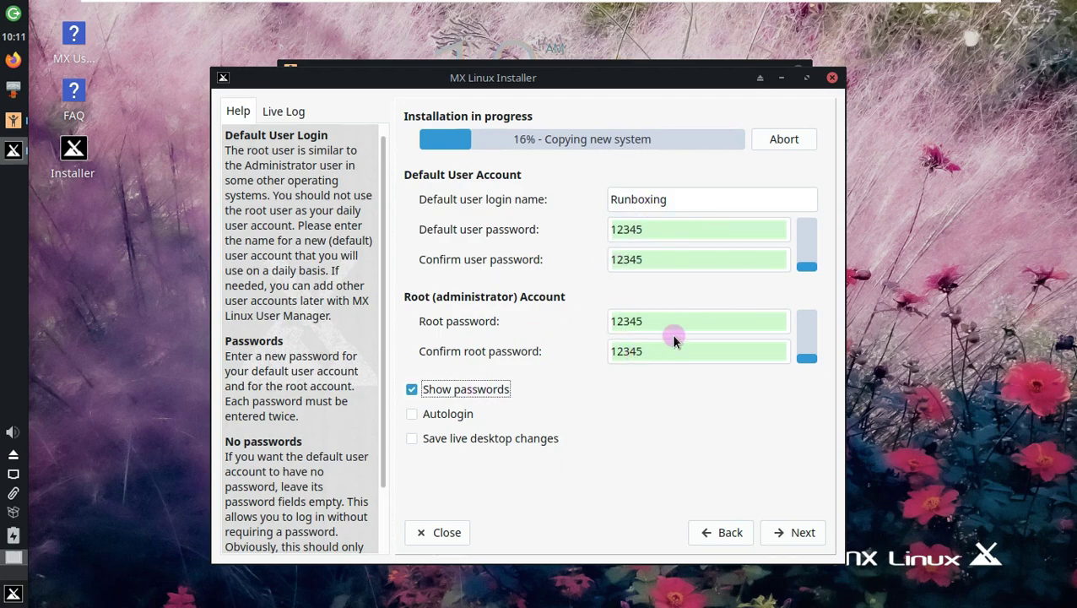
left_click(449, 415)
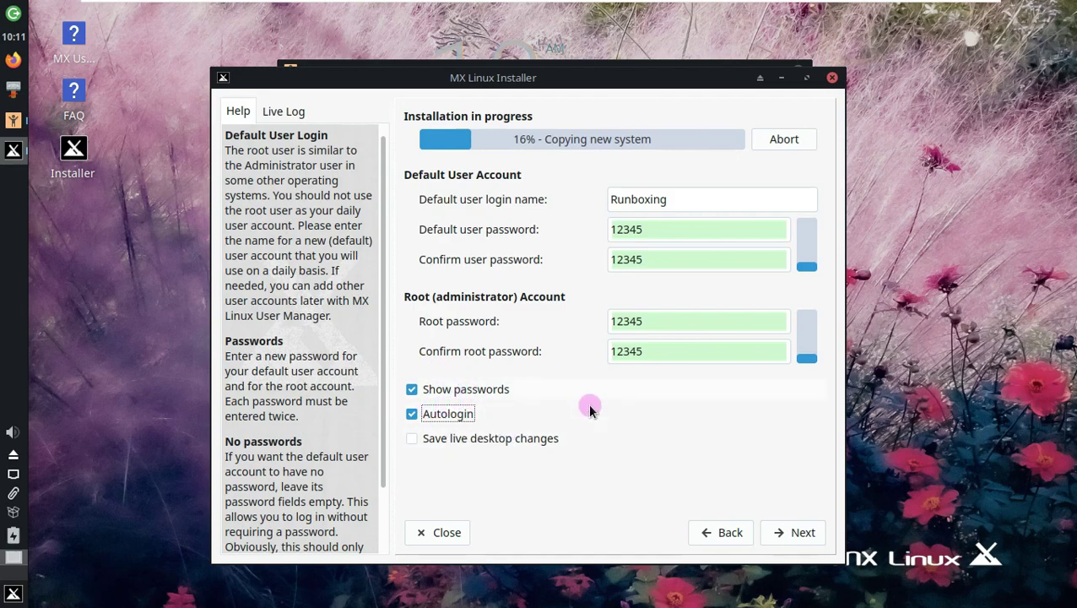
left_click(808, 532)
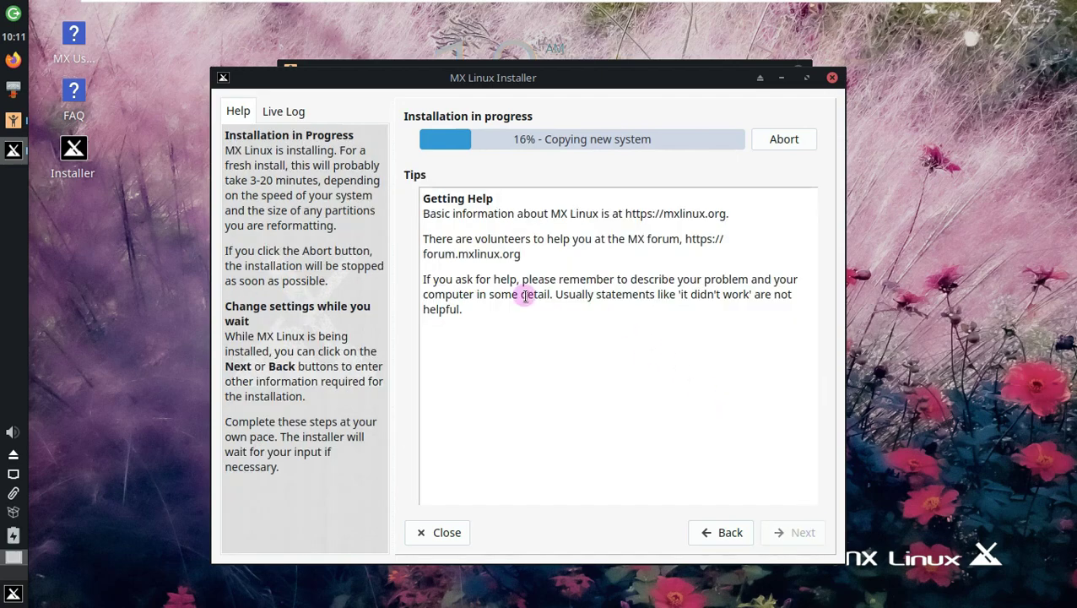
- Examine the installer's live log to follow the installation's progress
left_click(284, 111)
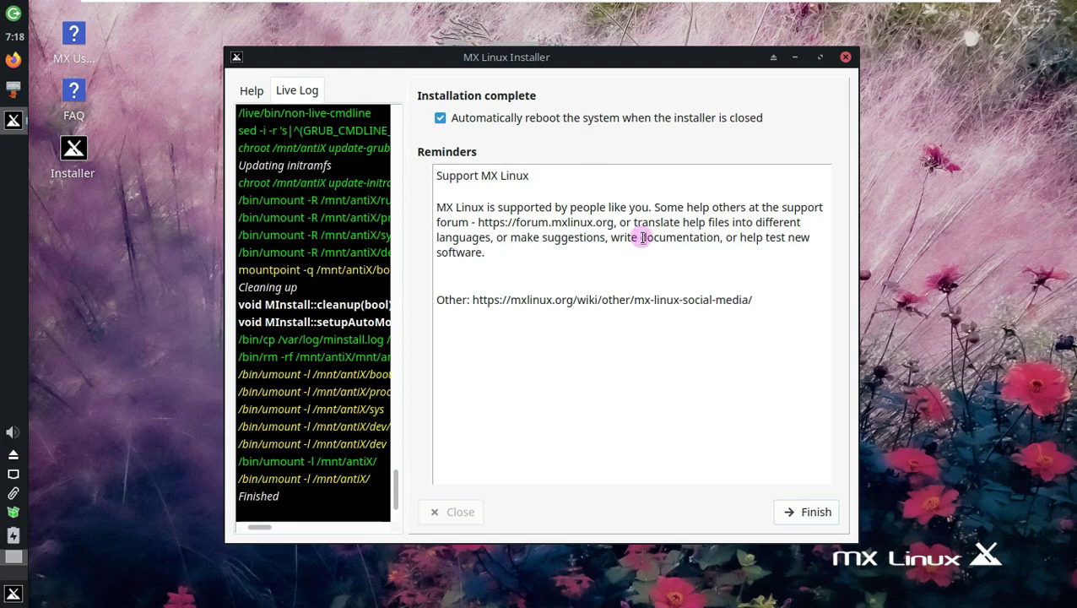
left_click_drag(263, 532, 241, 528)
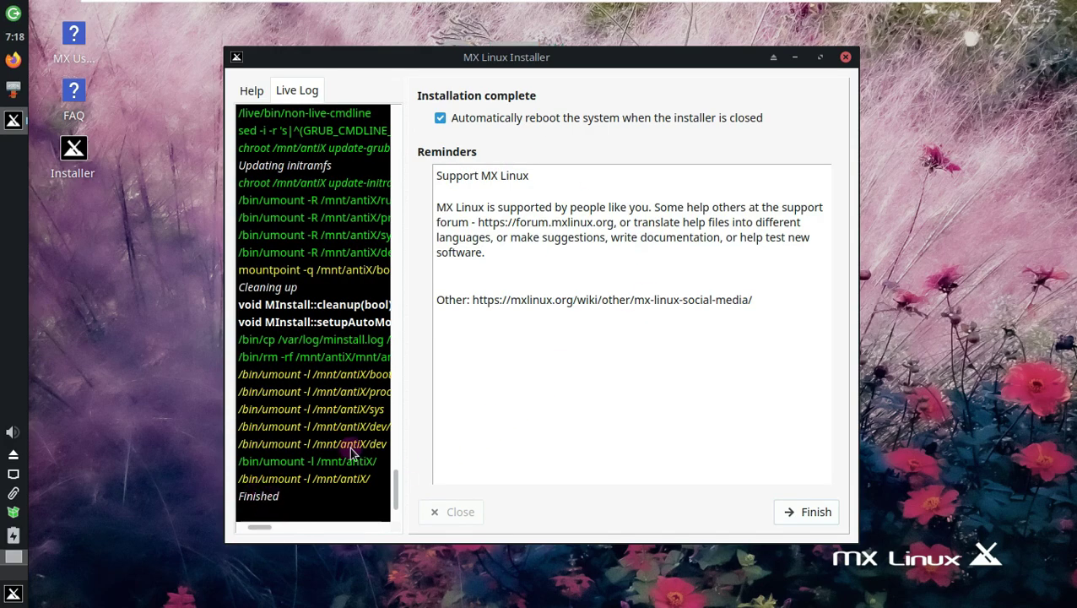
- Finish the installer so the system reboots, and start the MX 21 Wildflower GNU/Linux boot entry
left_click(816, 513)
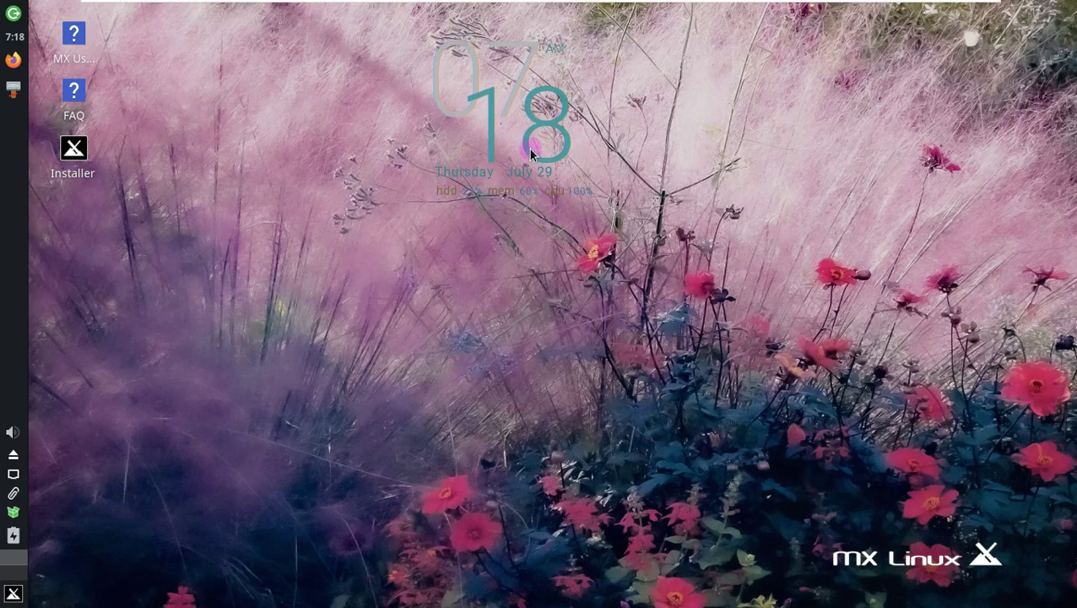
right_click(619, 199)
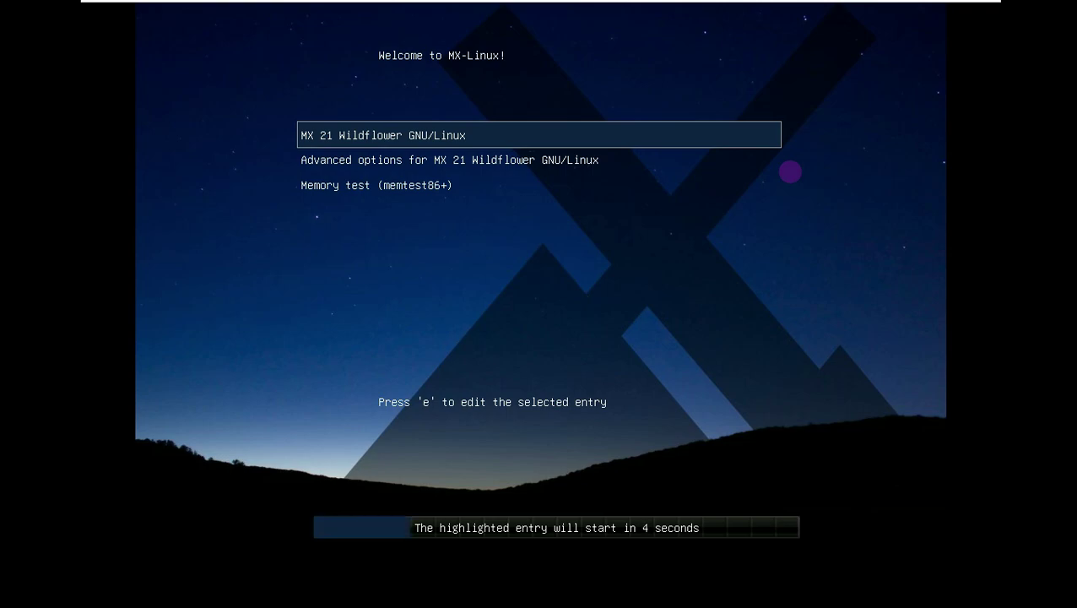
key("Down")
key("Up")
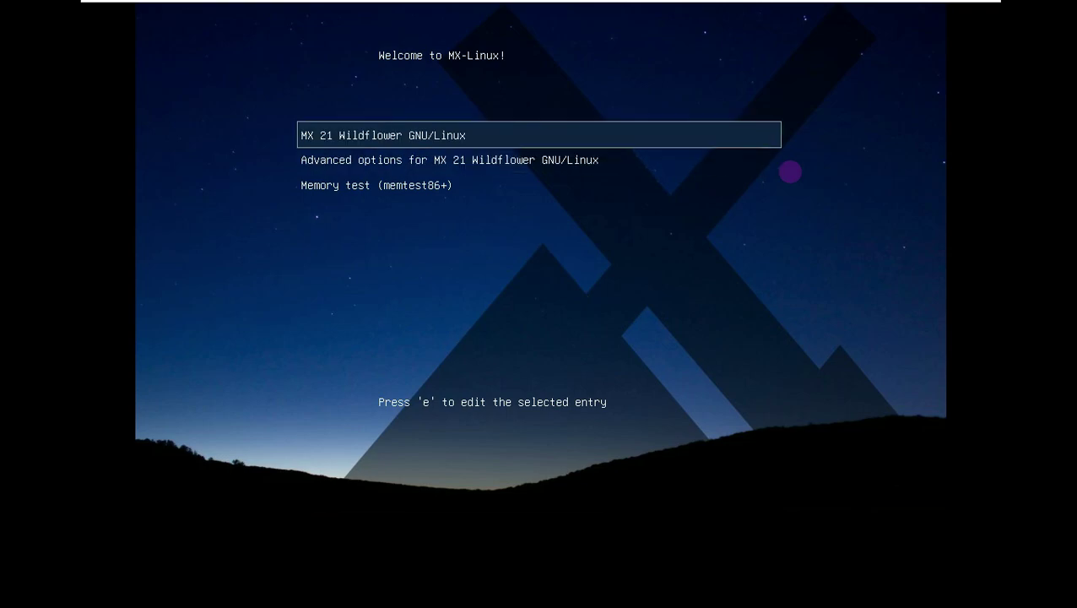
key("Down")
key("Down")
key("Up")
key("Up")
key("Return")
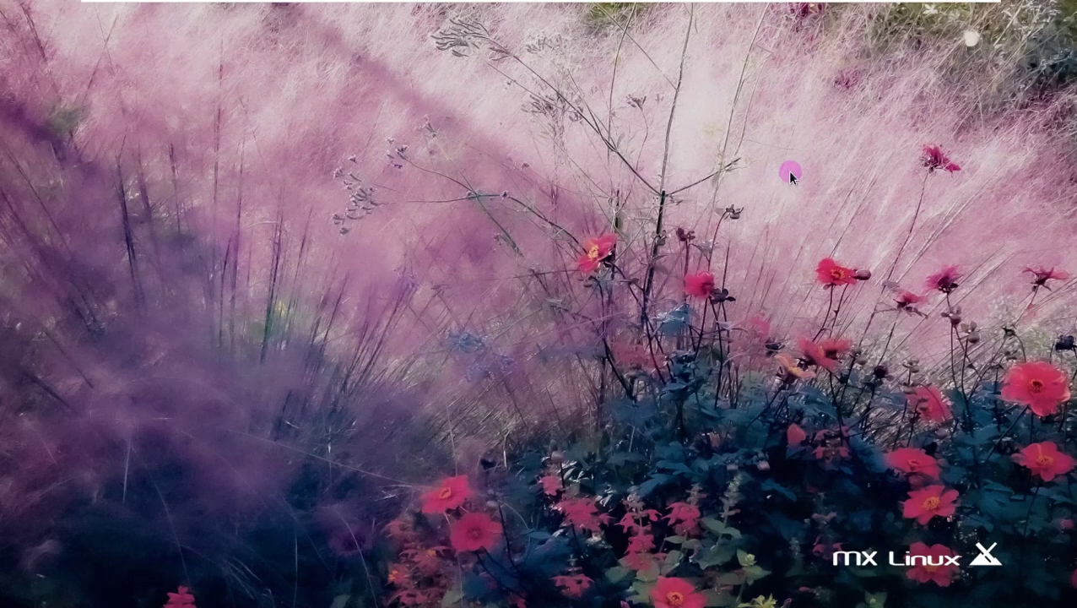
- Stop the wired connection notification from showing again, and open and enlarge the application launcher
mouse_move(808, 4)
left_click(664, 10)
left_click(898, 75)
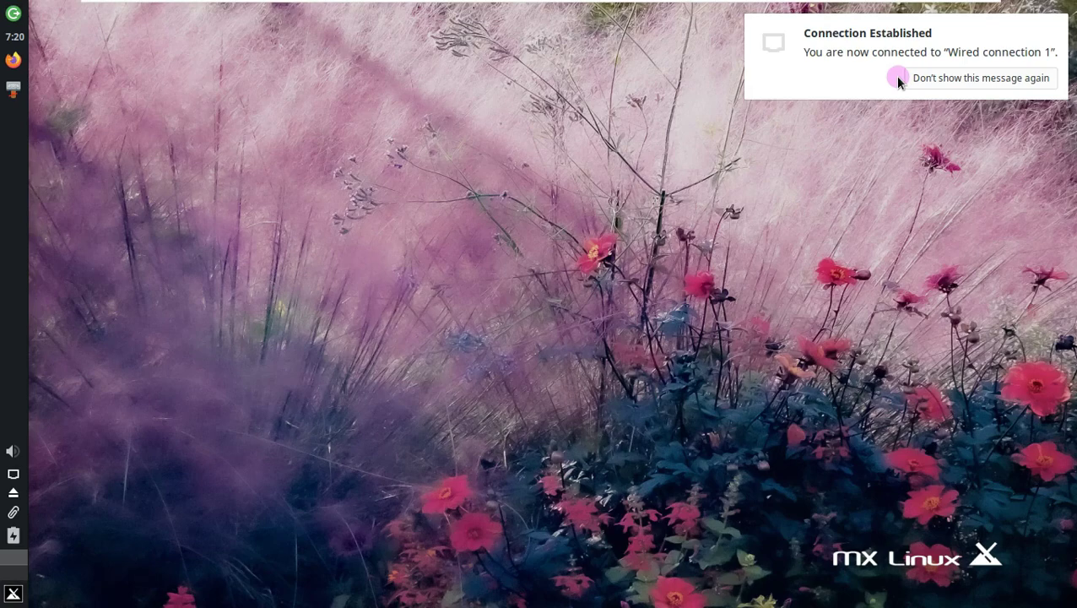
left_click(952, 77)
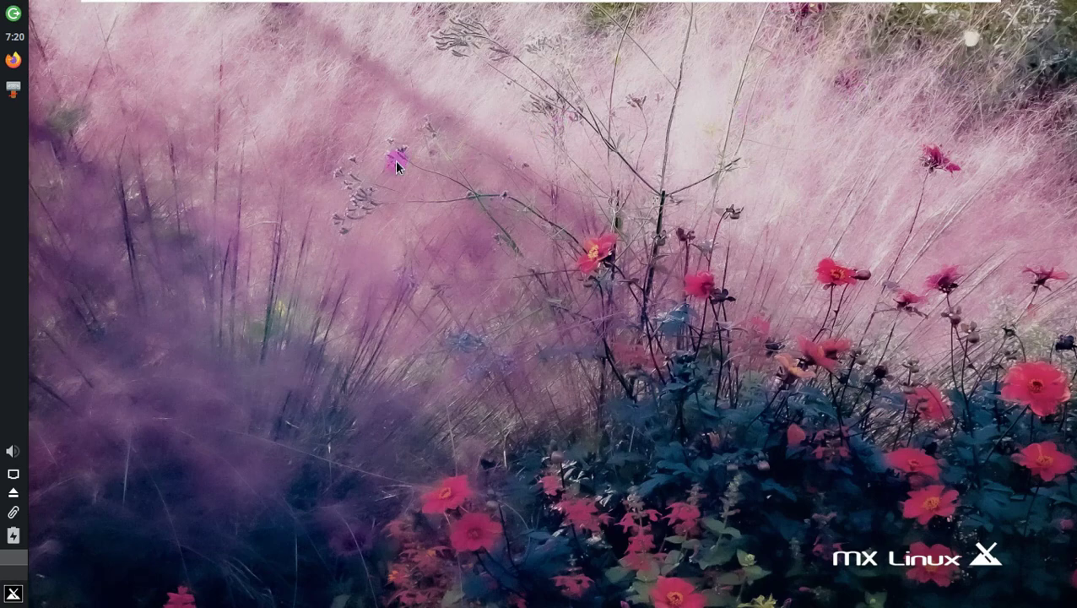
left_click(23, 595)
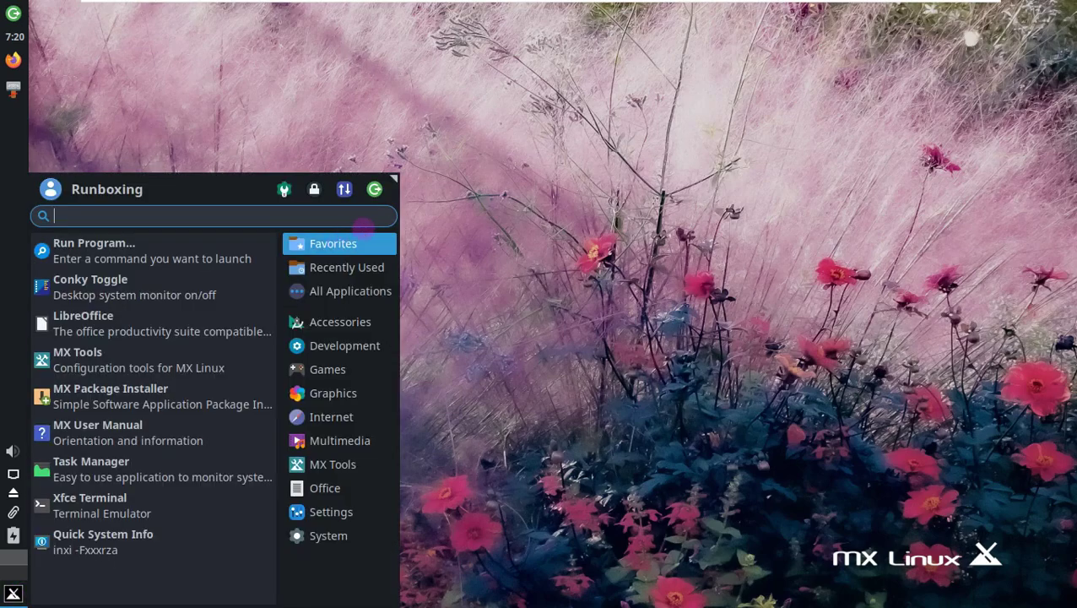
left_click_drag(389, 182, 657, 32)
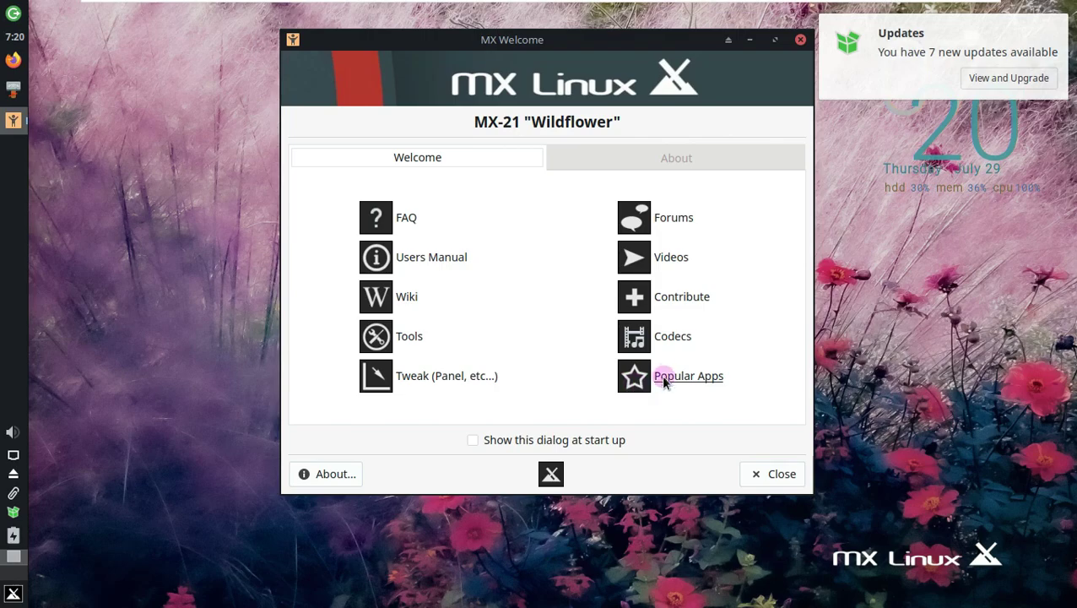
- Examine the MX version details and short system report in the About section of MX Welcome
left_click(661, 162)
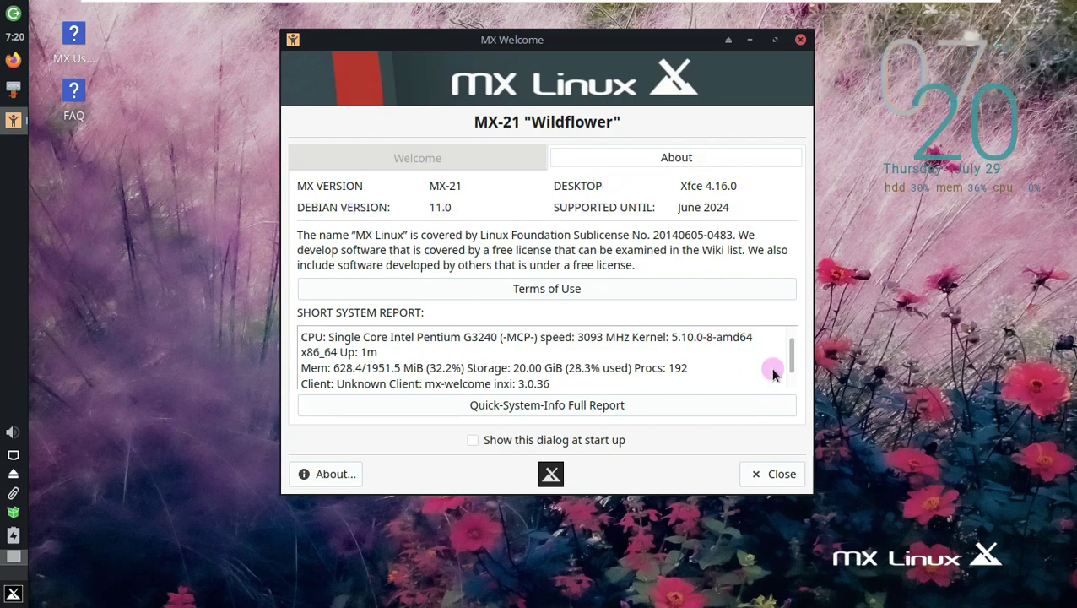
scroll(774, 374, "down", 1)
scroll(771, 366, "up", 1)
scroll(771, 365, "down", 1)
scroll(770, 366, "up", 1)
scroll(771, 366, "down", 1)
- Run the Quick-System-Info full report, read its distro, desktop and hardware details, and close the report and MX Welcome
left_click(572, 406)
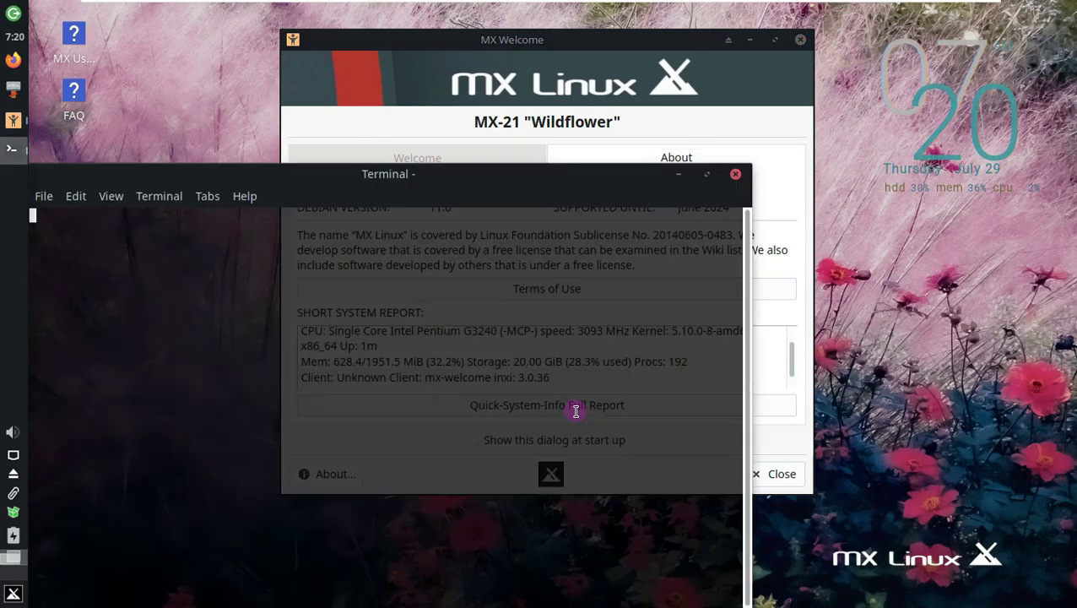
left_click_drag(457, 175, 592, 50)
scroll(531, 275, "up", 15)
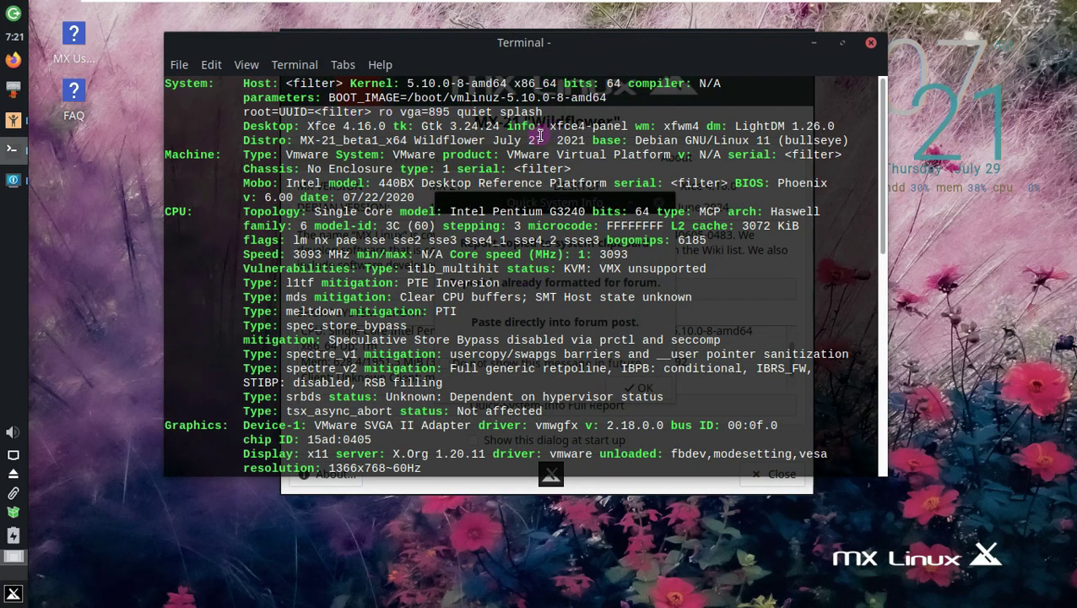
left_click_drag(300, 139, 850, 141)
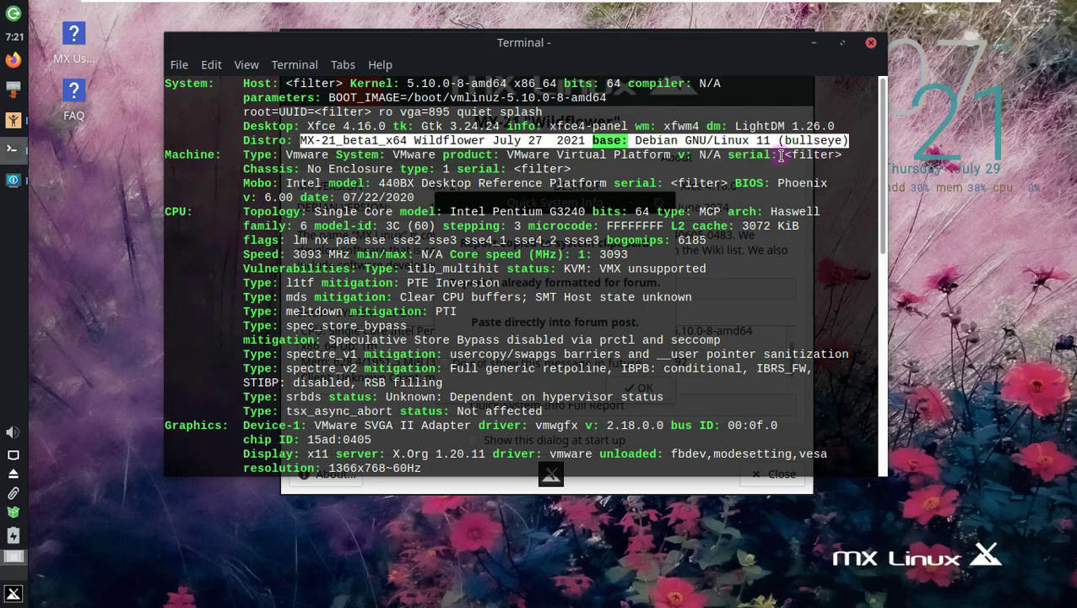
left_click_drag(549, 126, 819, 131)
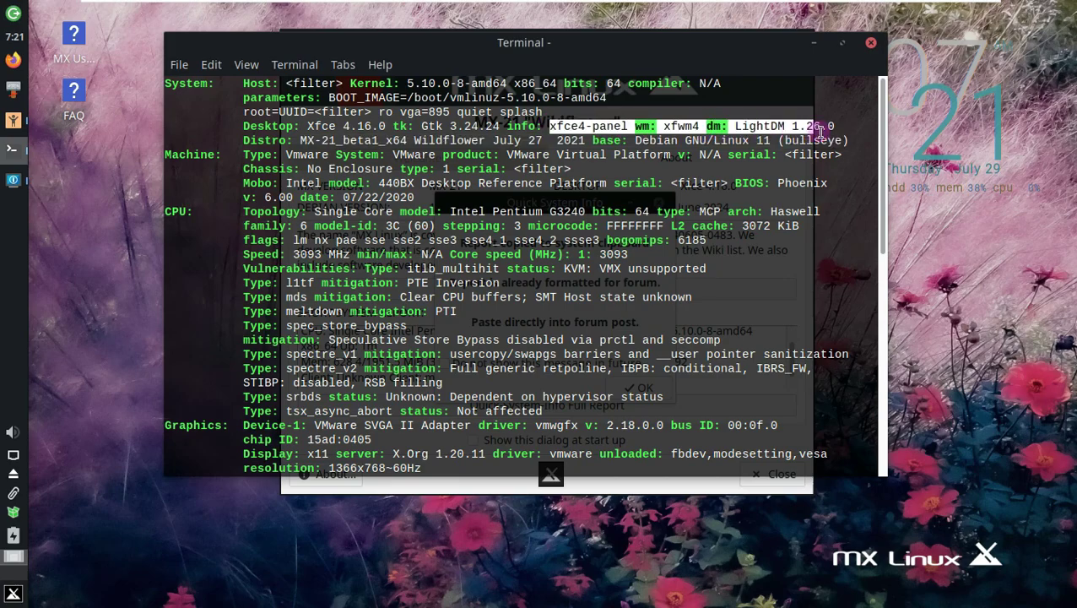
scroll(243, 185, "down", 14)
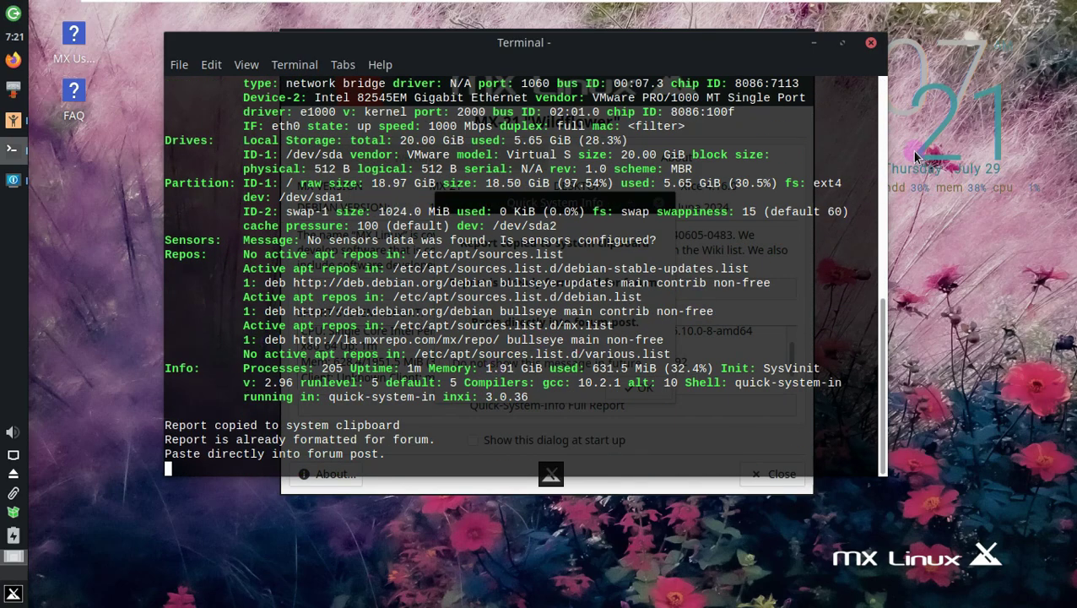
left_click(874, 41)
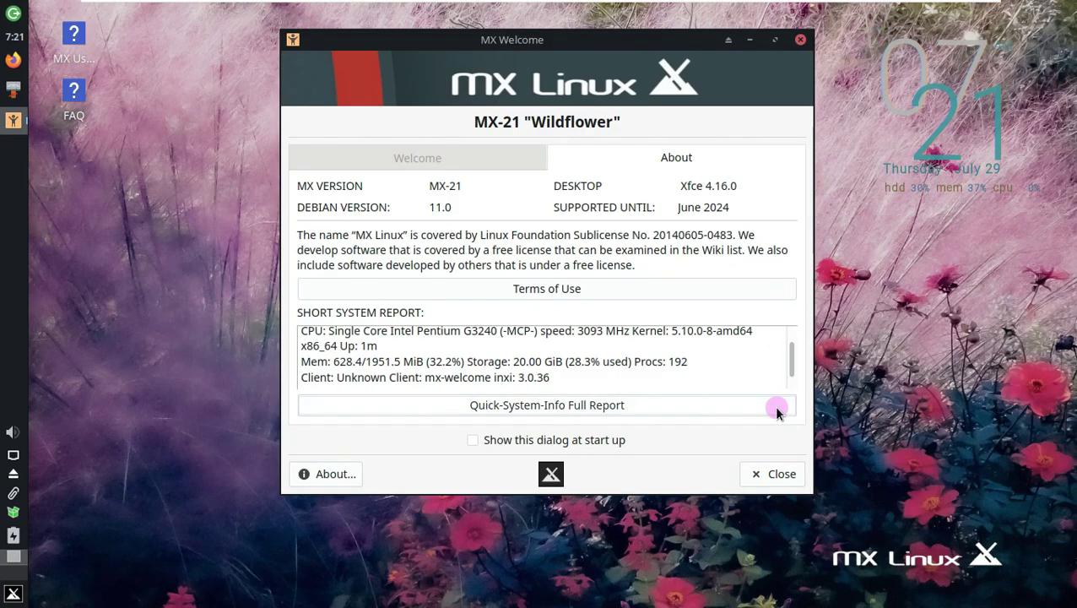
left_click(441, 168)
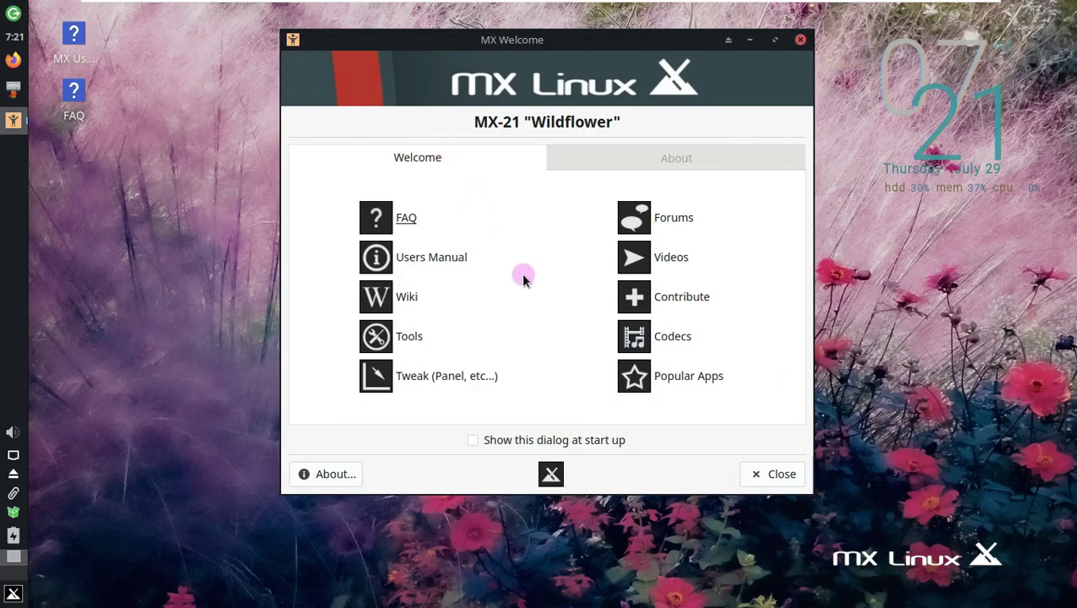
left_click(762, 473)
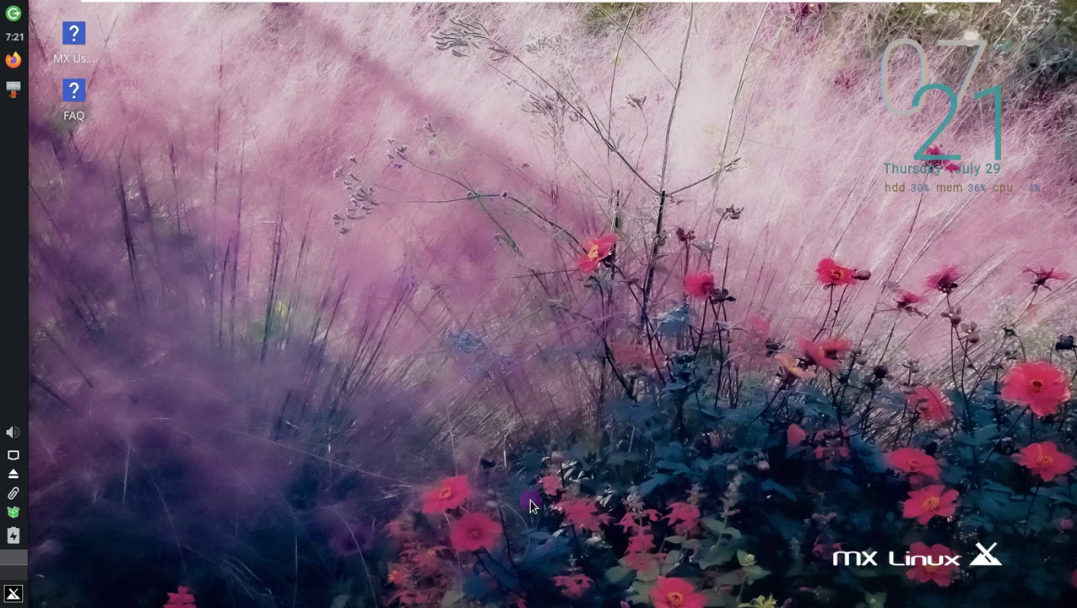
- View the power options and the updater's full upgrade preview, closing it without upgrading
left_click(16, 538)
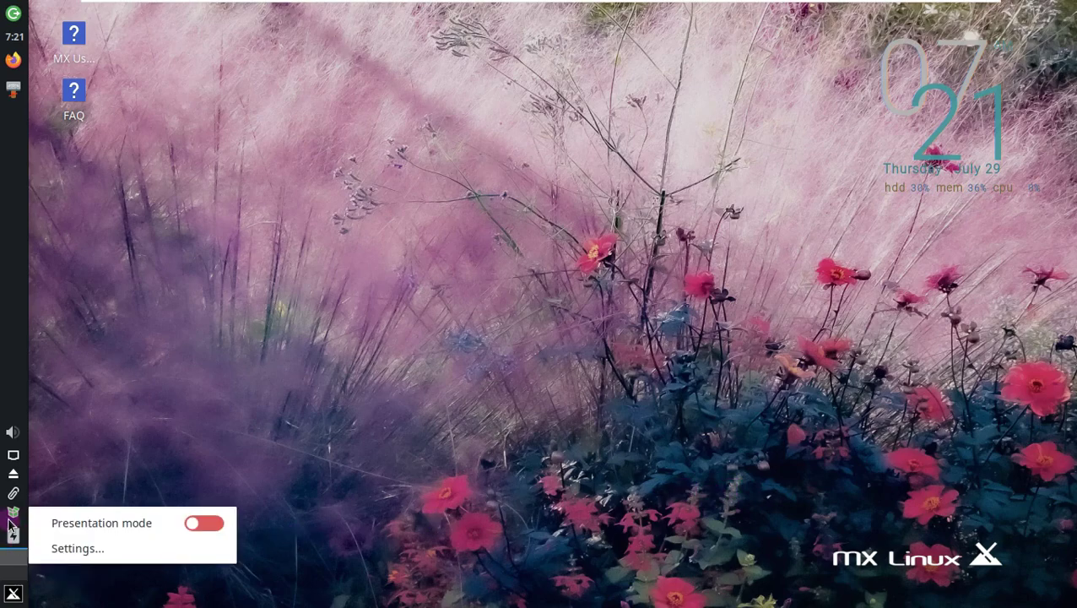
left_click(65, 479)
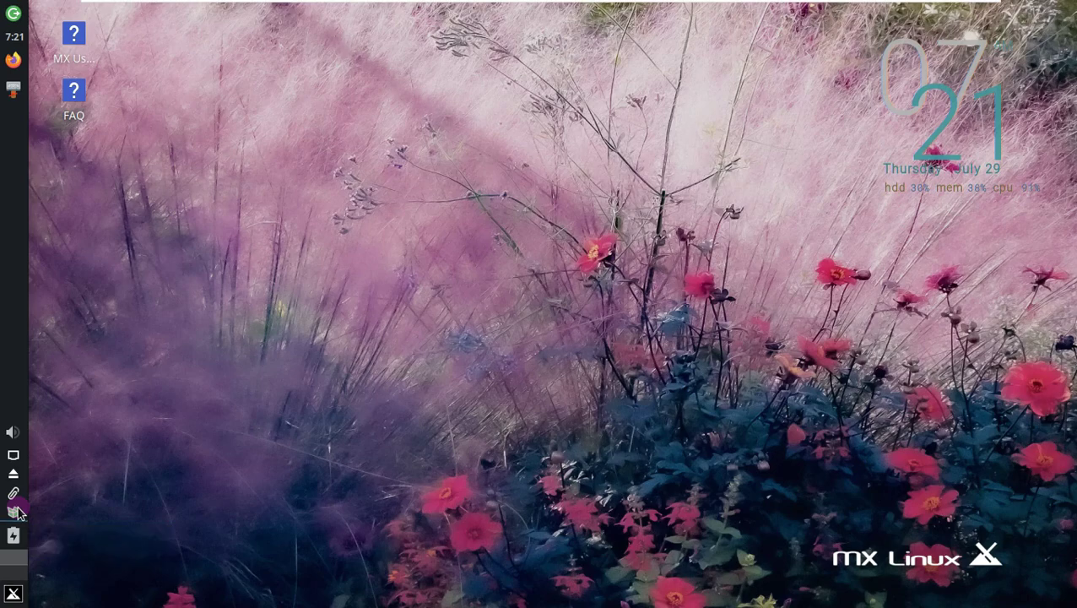
left_click(17, 512)
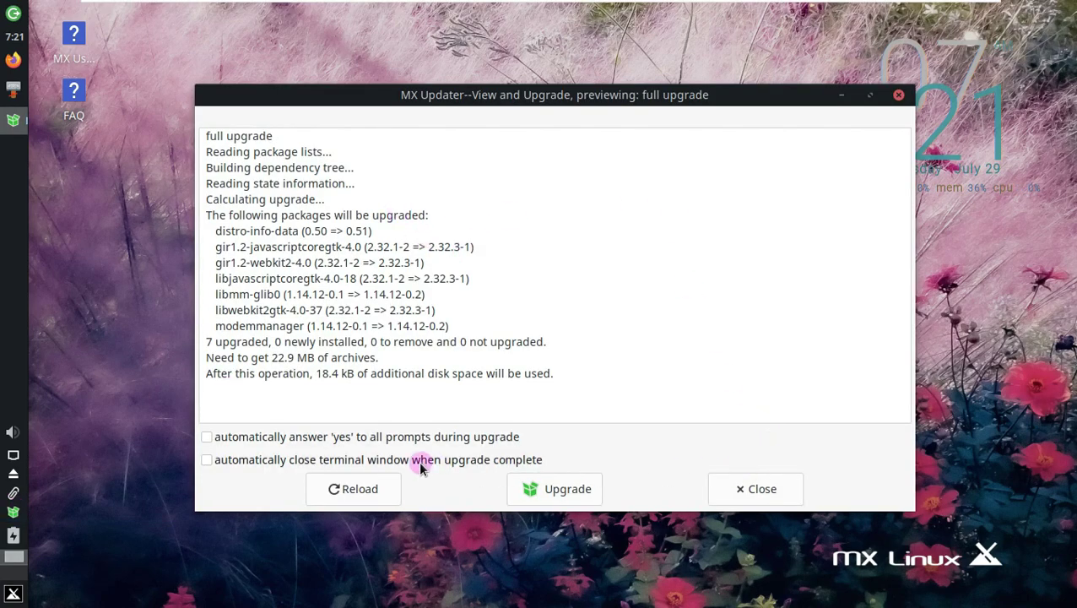
left_click(747, 489)
- Check the Unmount utility's list of removable devices
left_click(14, 478)
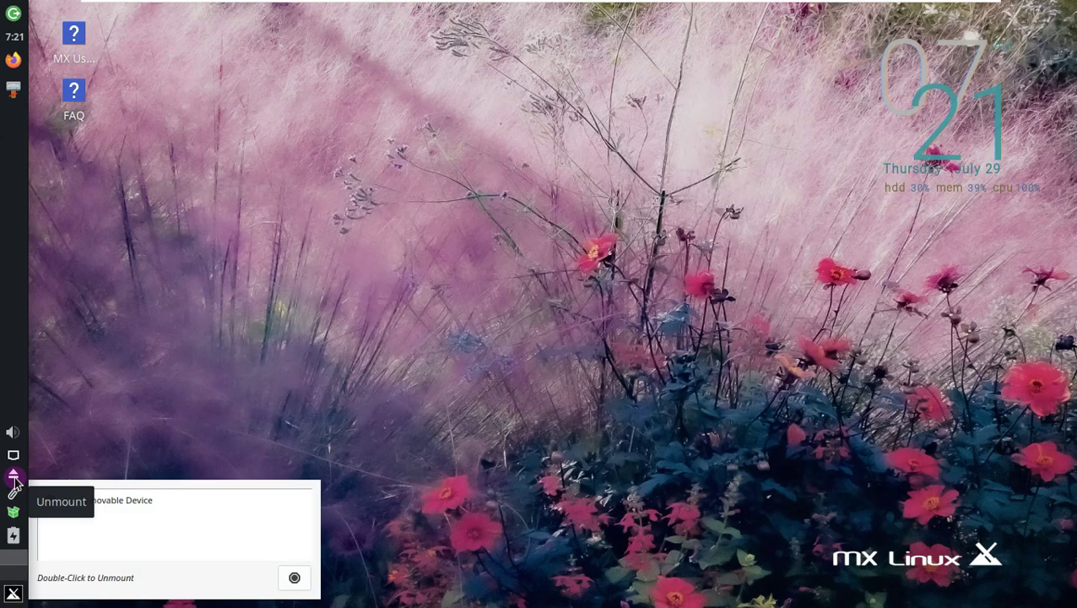
left_click(65, 500)
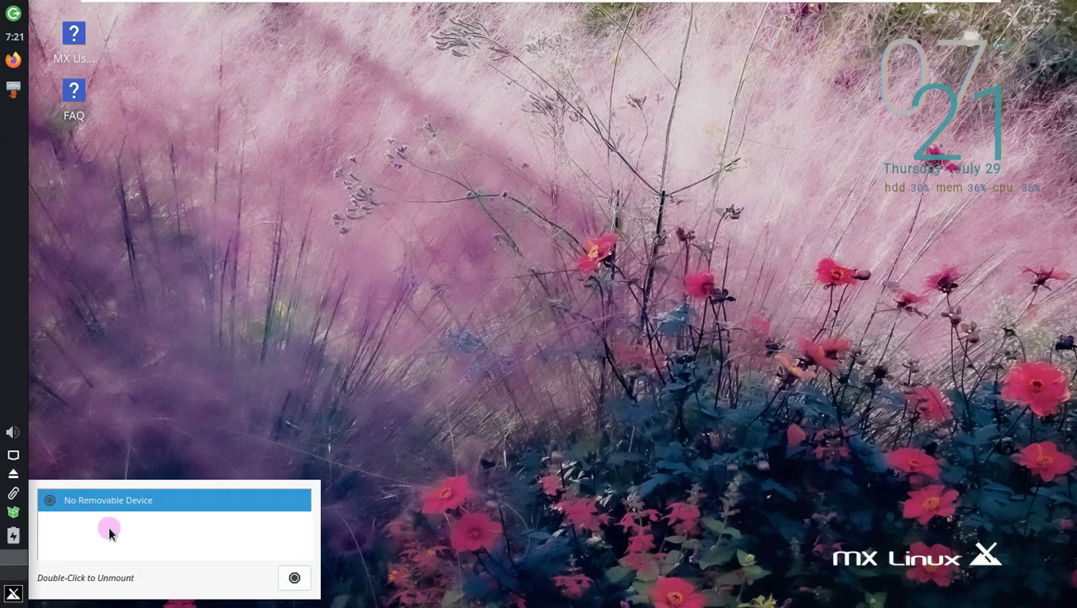
left_click(192, 400)
left_click(16, 476)
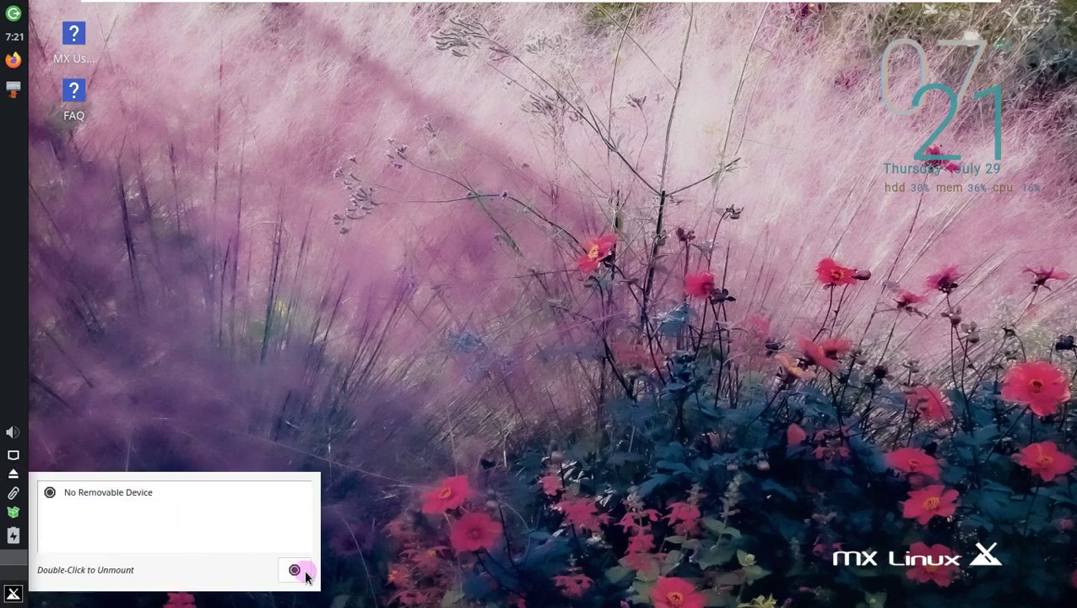
- Adjust the system volume and mute the sound
left_click(13, 432)
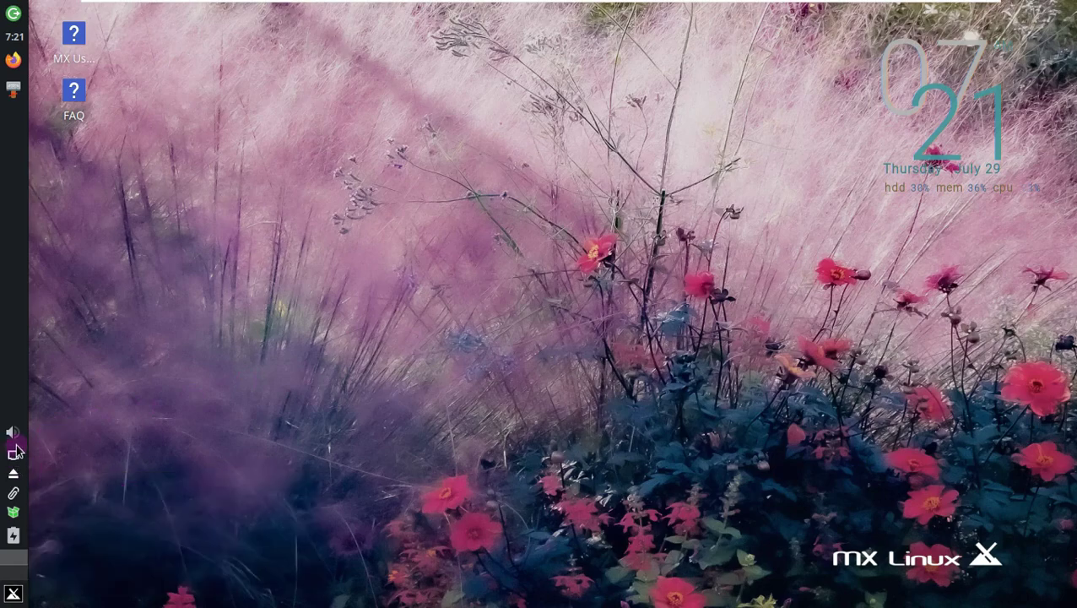
left_click(62, 435)
left_click_drag(61, 437, 135, 436)
left_click(173, 435)
- Open the file manager, reposition its window and eject the MX-Live device
left_click(23, 103)
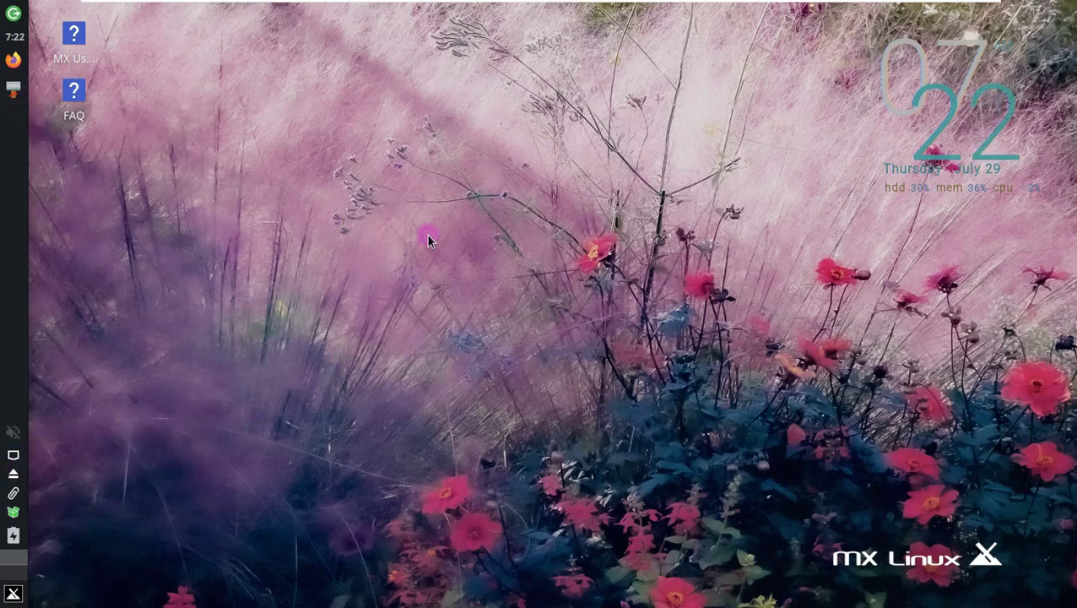
left_click_drag(390, 35, 556, 59)
left_click(310, 387)
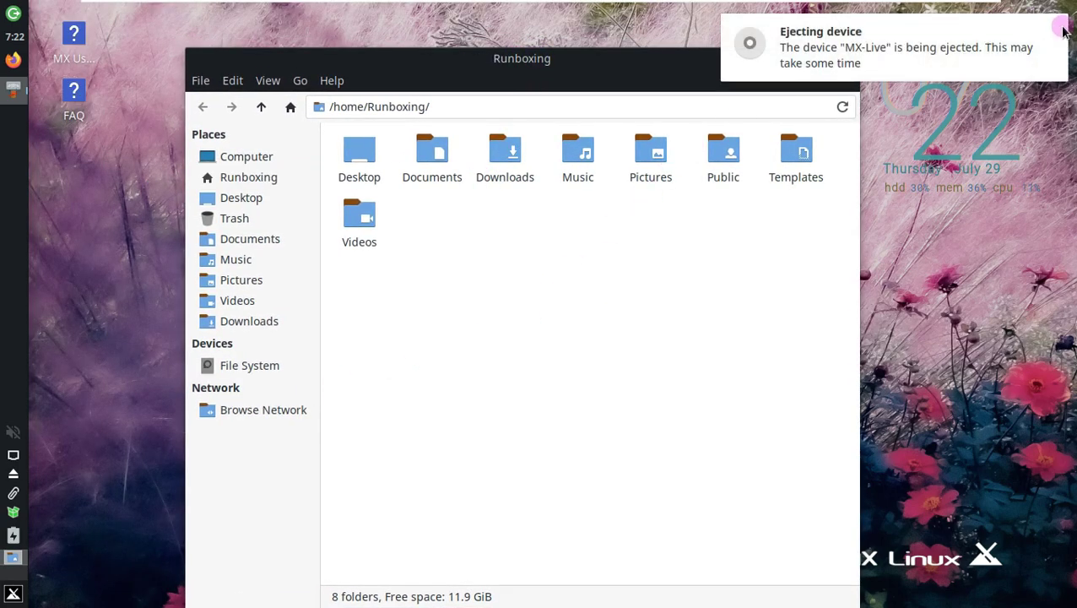
- View the file manager's About information, and close the dialog and the file manager
left_click(332, 81)
left_click(346, 130)
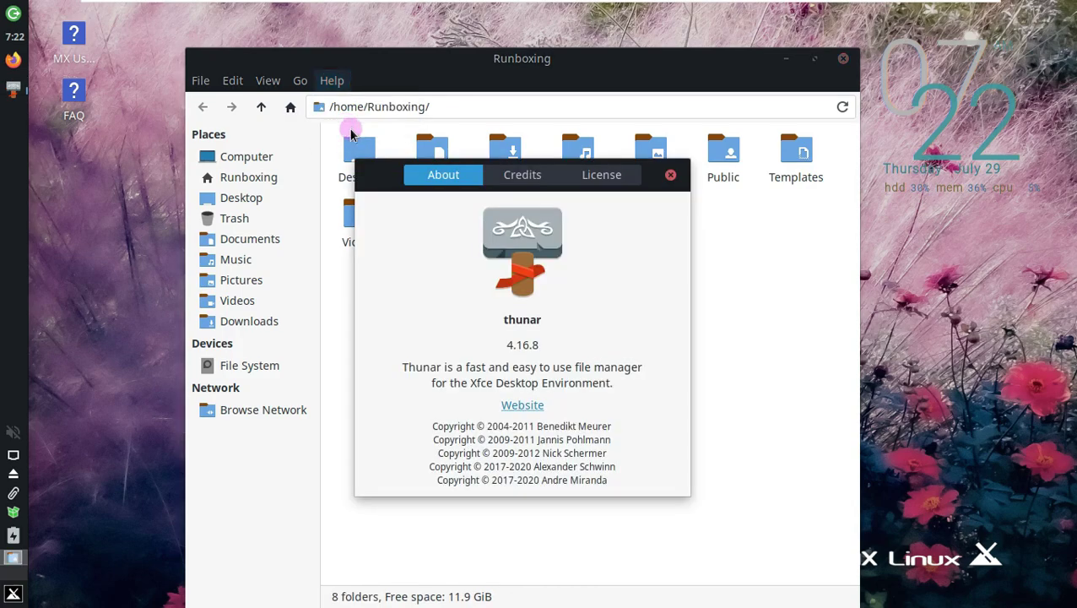
left_click(671, 176)
left_click(843, 59)
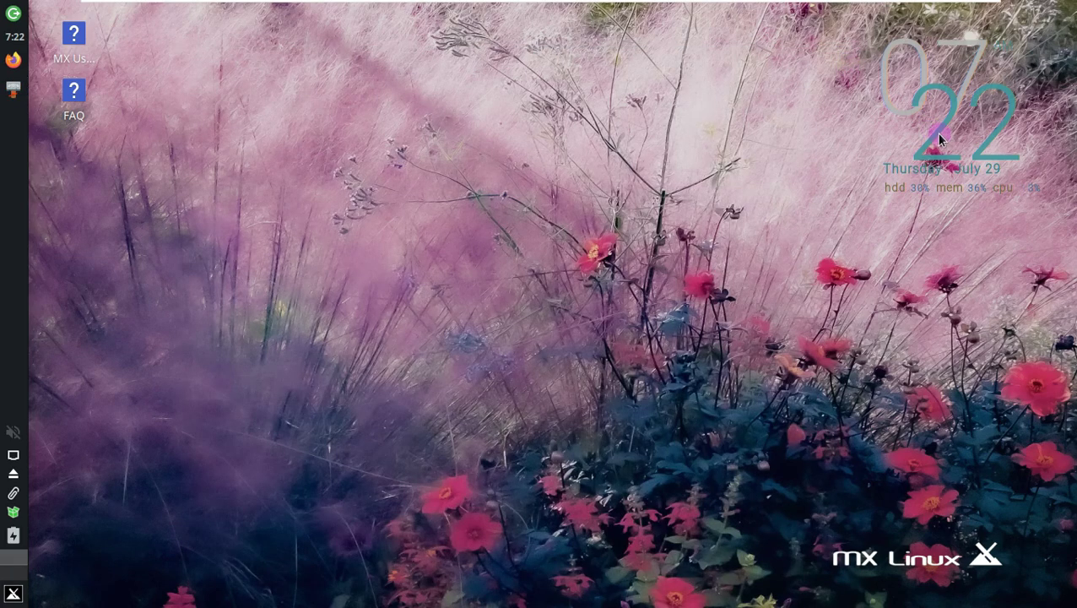
- Browse the desktop's application categories, including Settings, Accessories, Games and Internet
right_click(420, 135)
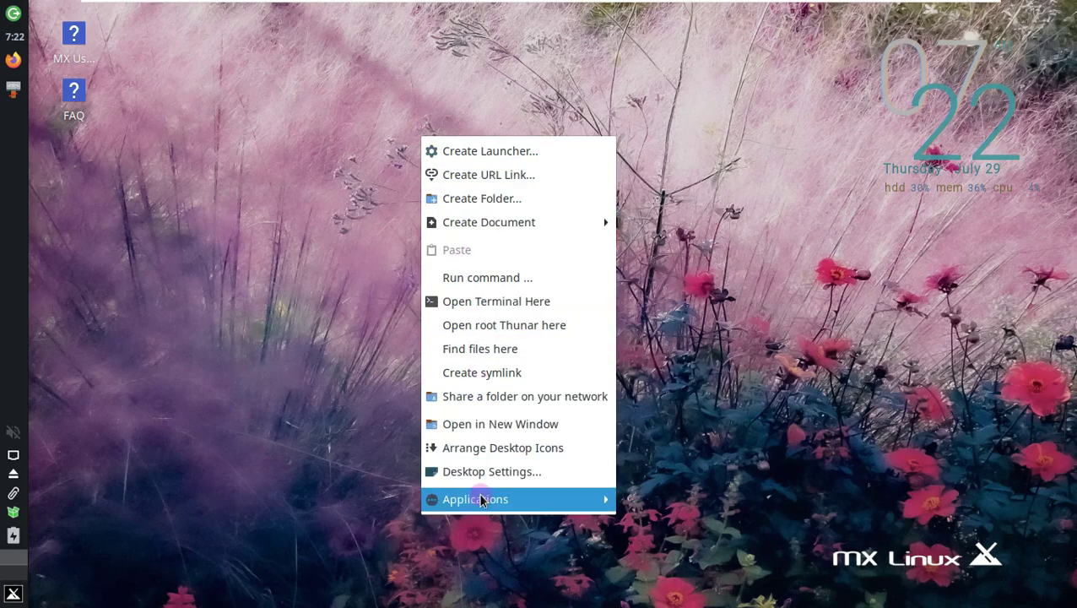
mouse_move(606, 500)
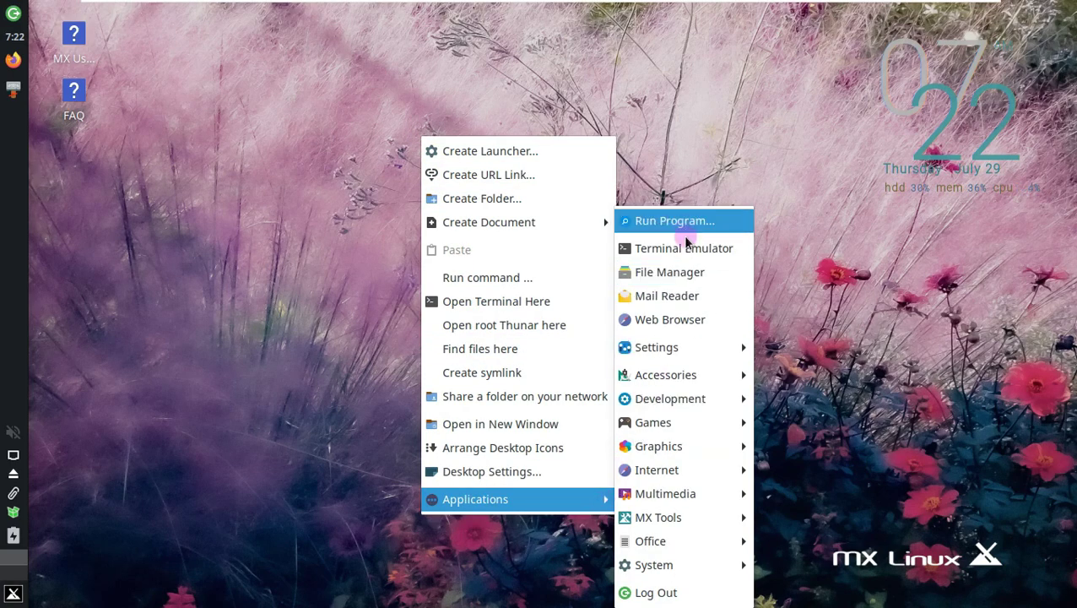
mouse_move(702, 350)
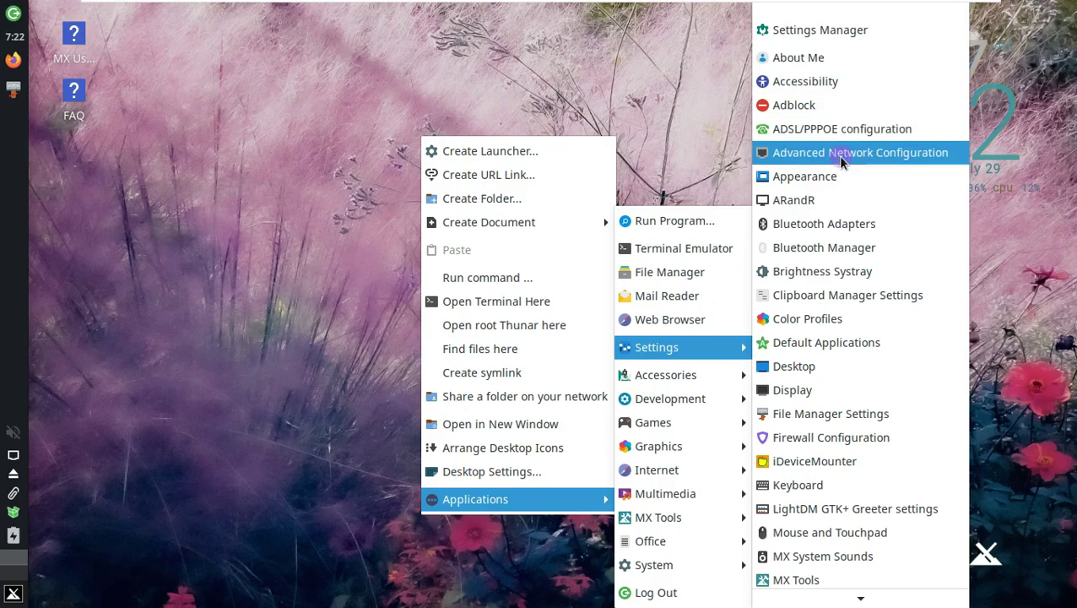
scroll(834, 236, "down", 5)
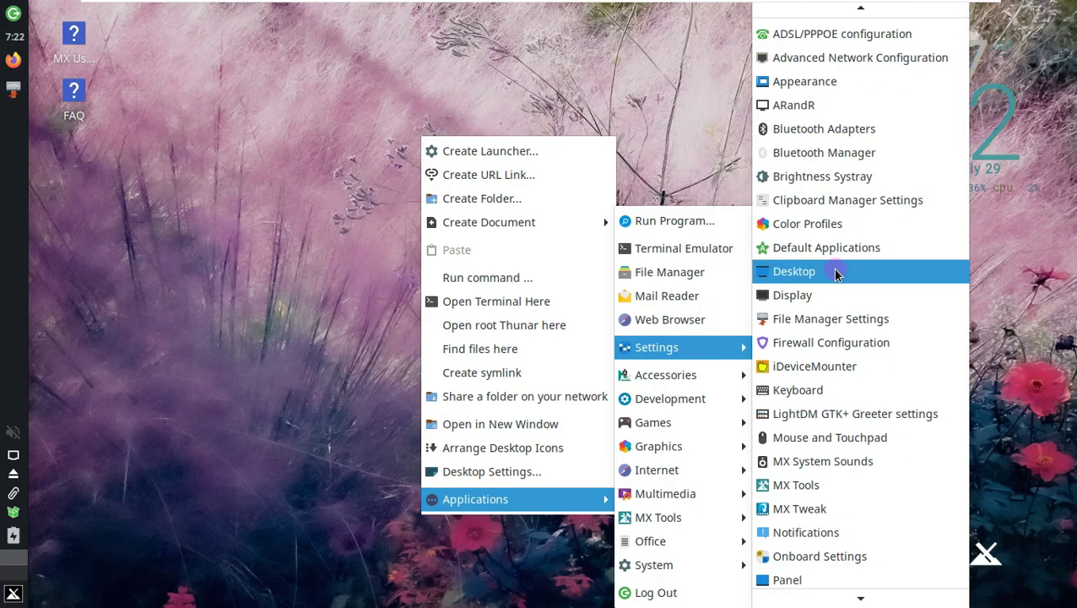
scroll(835, 275, "down", 6)
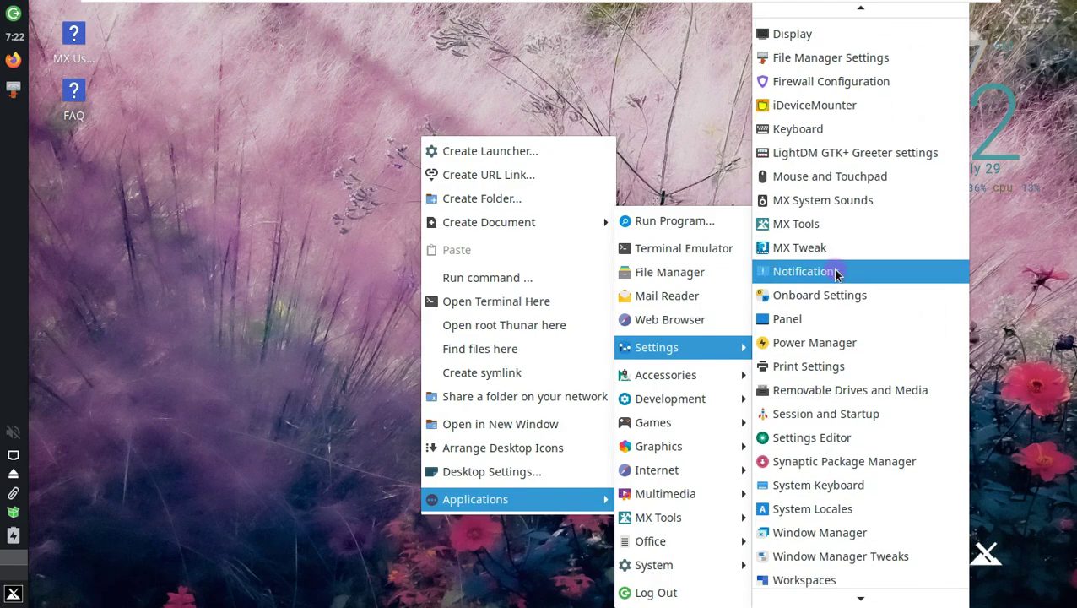
mouse_move(677, 372)
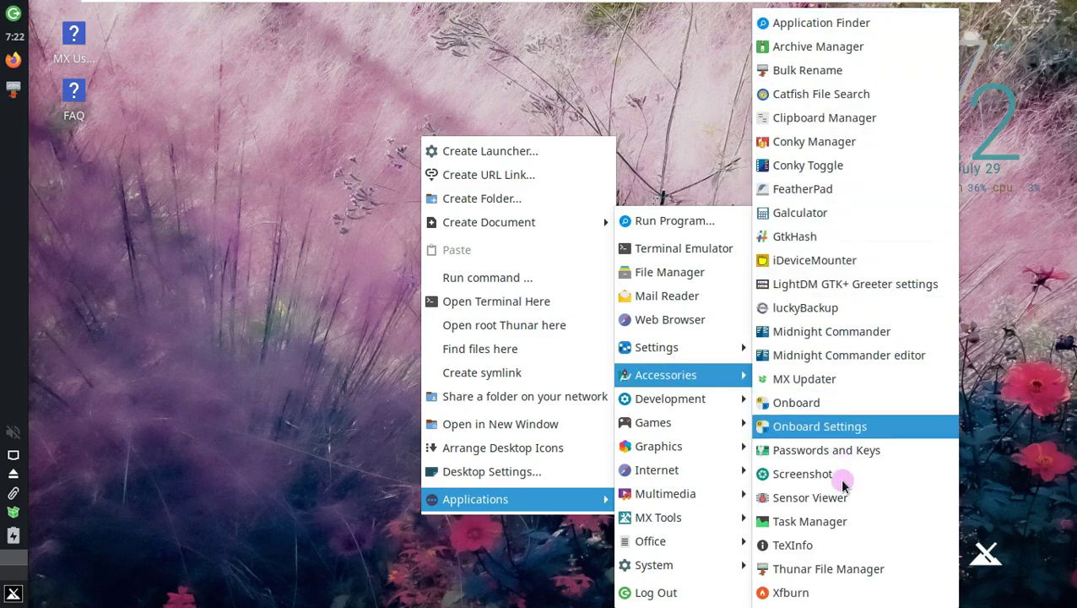
mouse_move(726, 422)
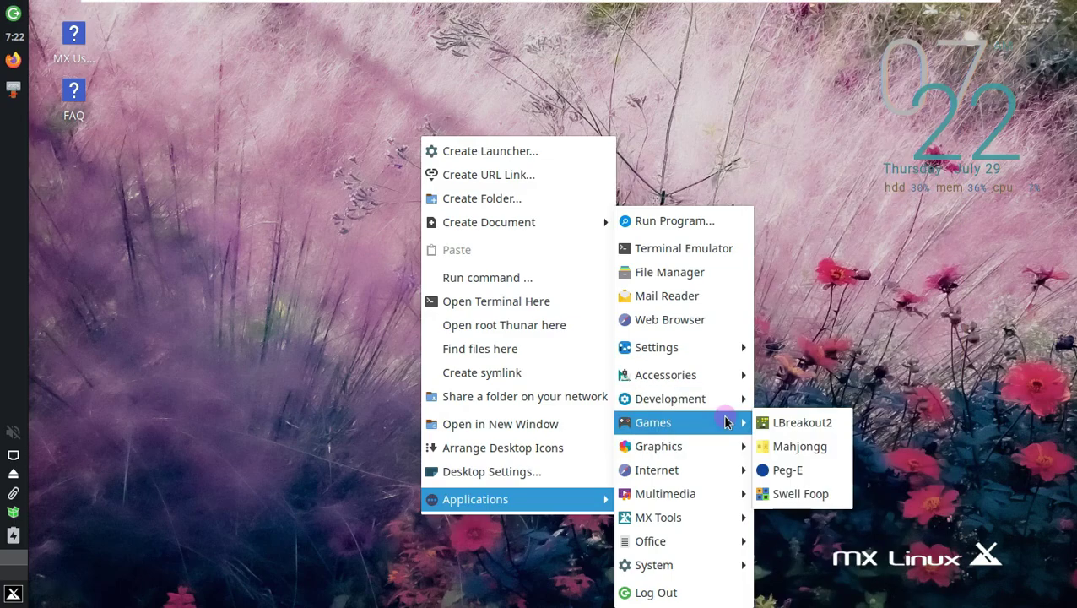
mouse_move(714, 473)
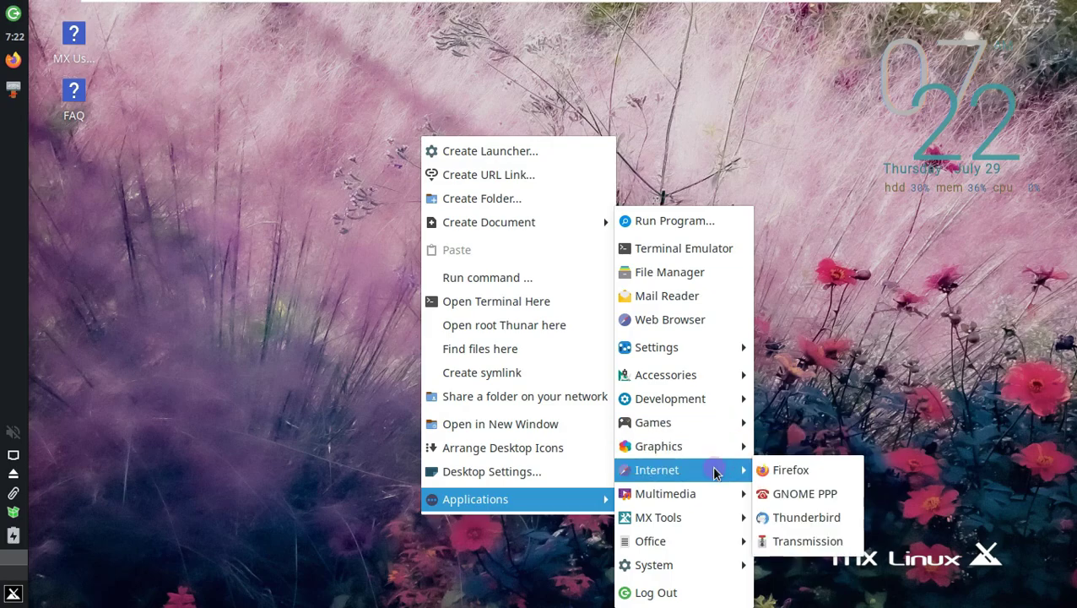
- Look through the MX Tools category, run Quick System Info from it and close the report
mouse_move(712, 516)
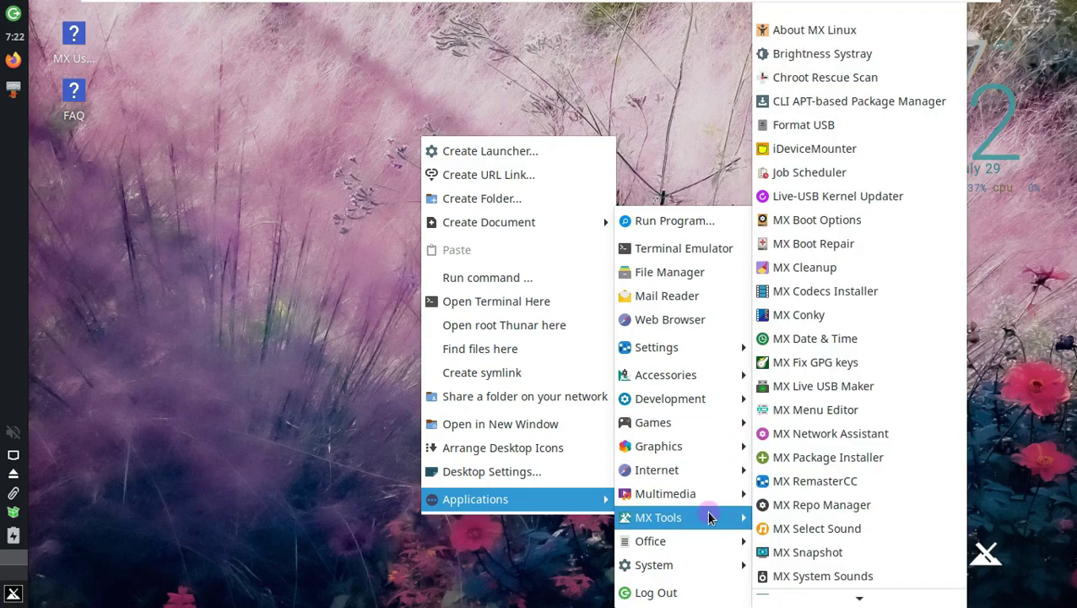
scroll(845, 494, "down", 1)
scroll(845, 494, "down", 5)
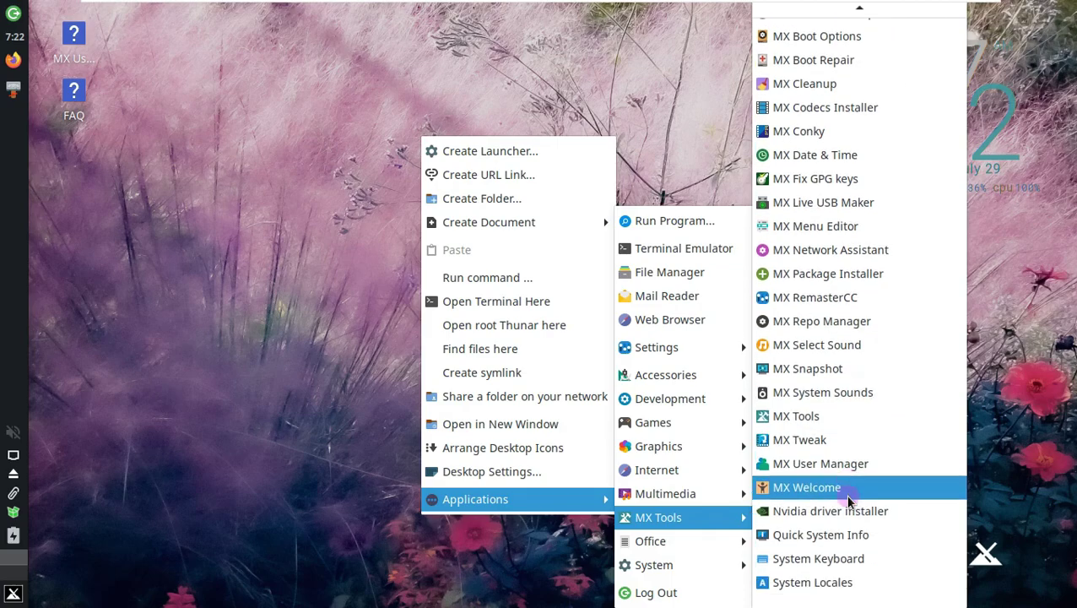
left_click(838, 545)
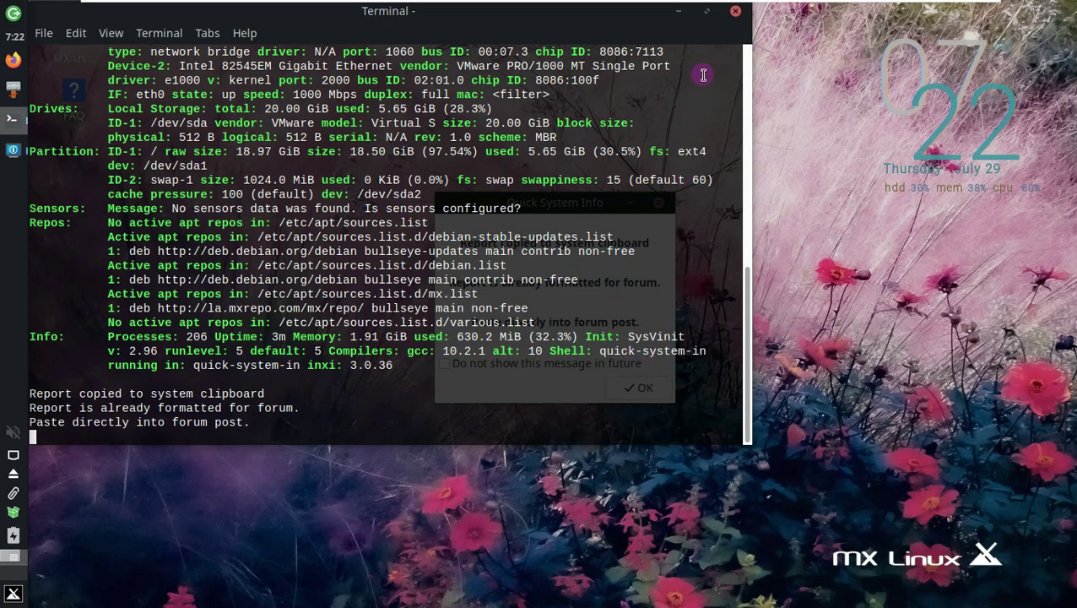
left_click(735, 11)
- Open the main application launcher and look through the System category's programs
left_click(12, 594)
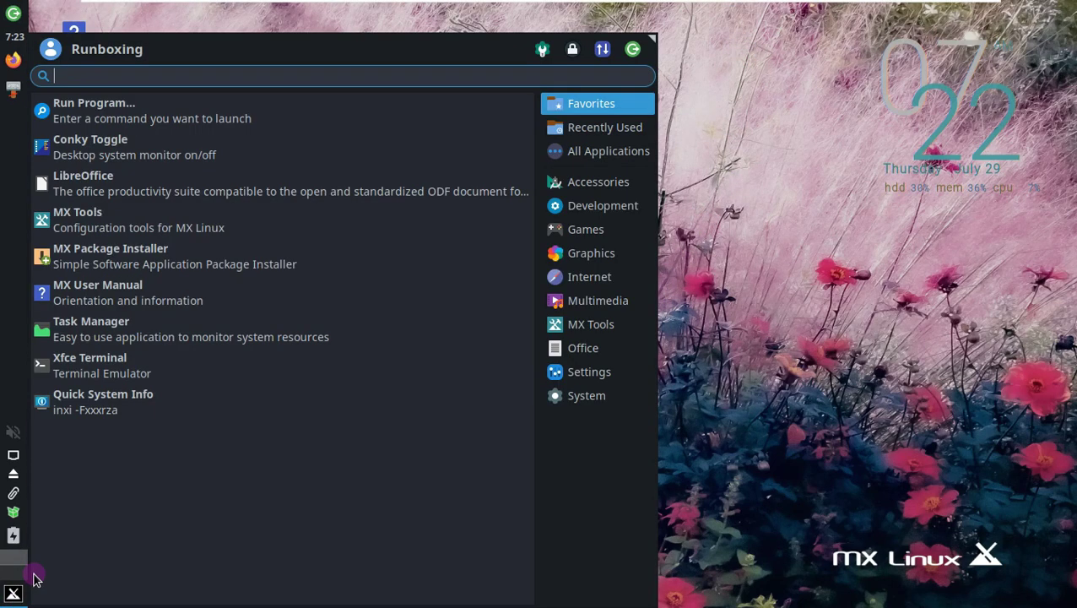
left_click(587, 395)
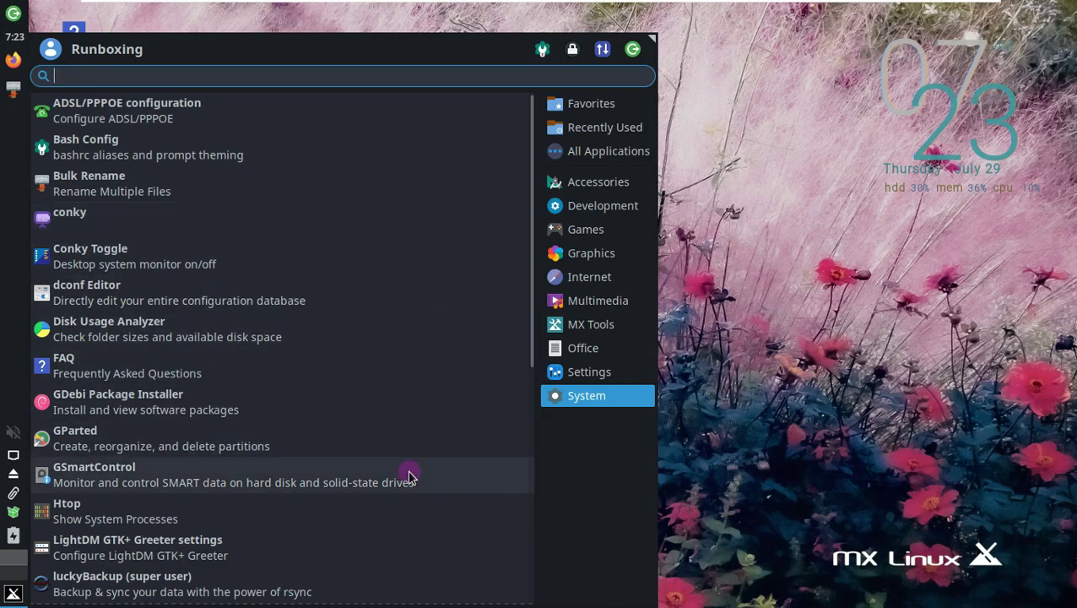
scroll(422, 540, "down", 1)
scroll(435, 528, "down", 5)
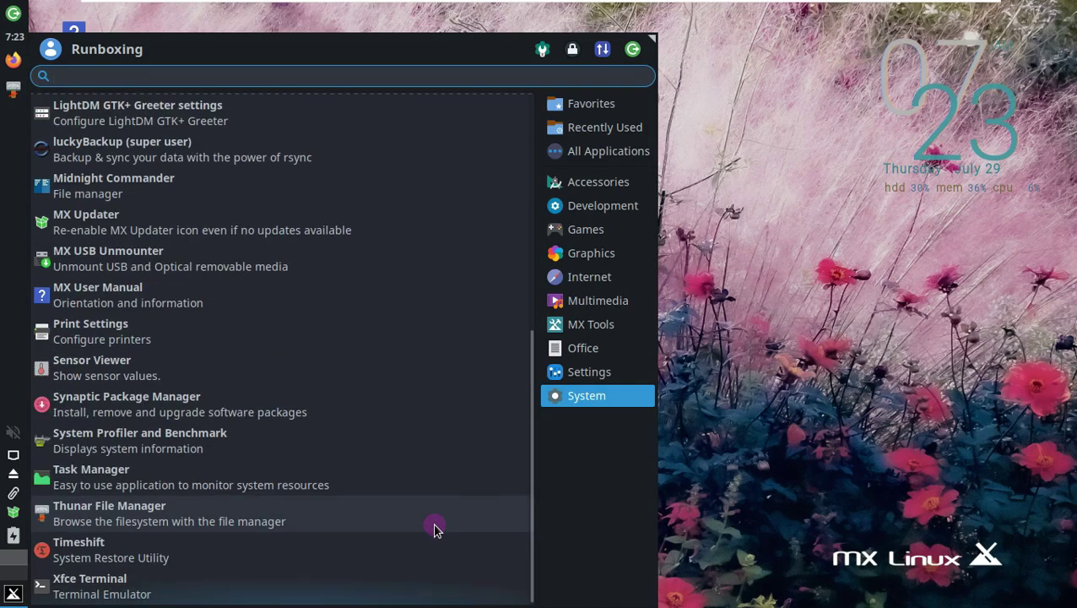
- Review the launcher's remaining categories in turn, from Settings and Office up through Development and Accessories
left_click(585, 372)
left_click(584, 346)
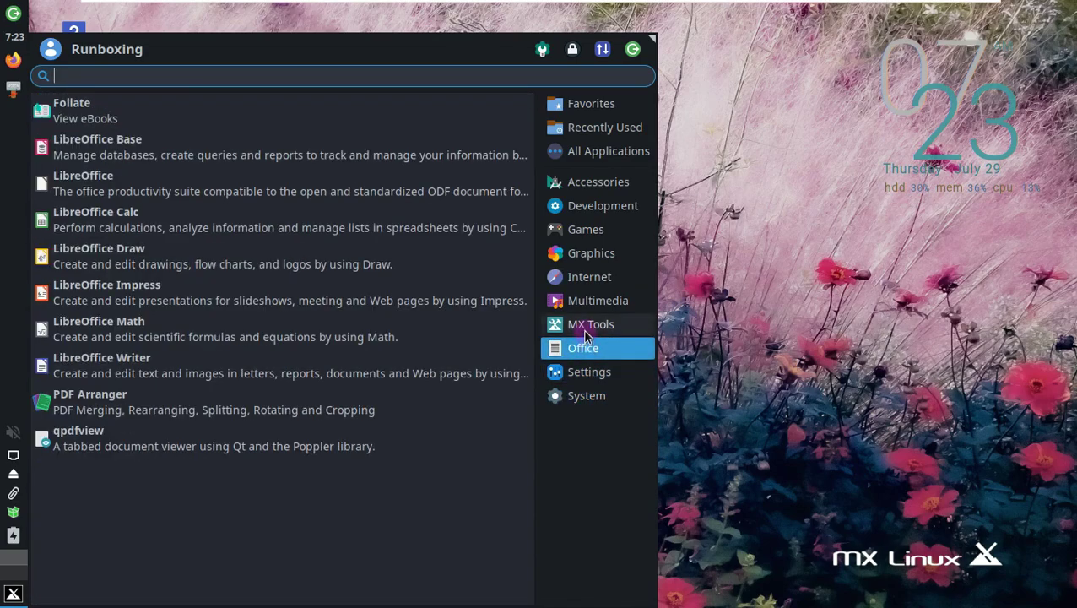
left_click(587, 329)
left_click(594, 301)
left_click(595, 280)
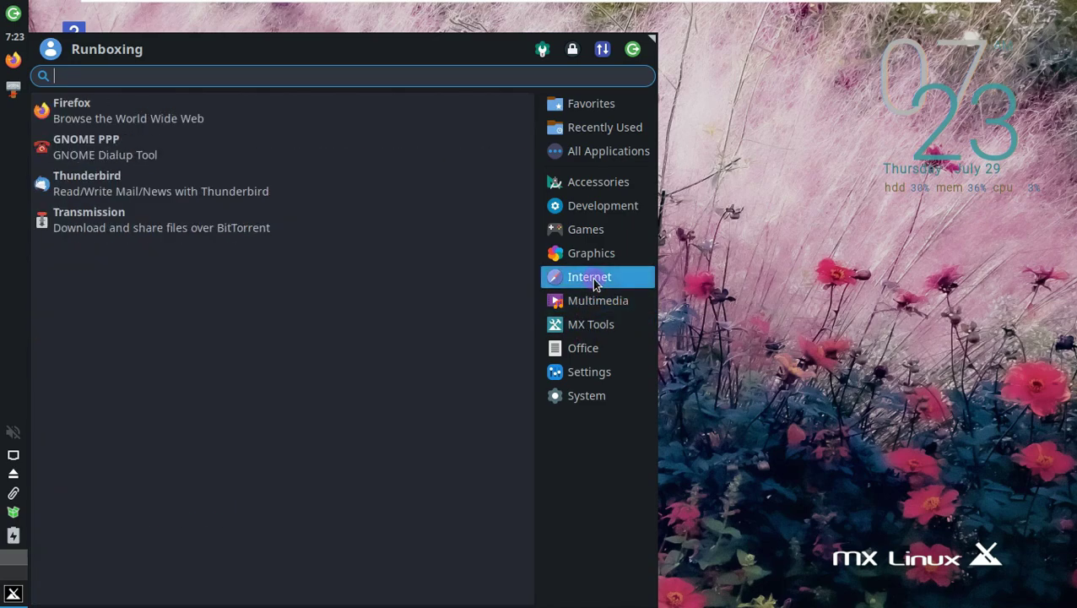
left_click(596, 252)
left_click(600, 231)
left_click(600, 213)
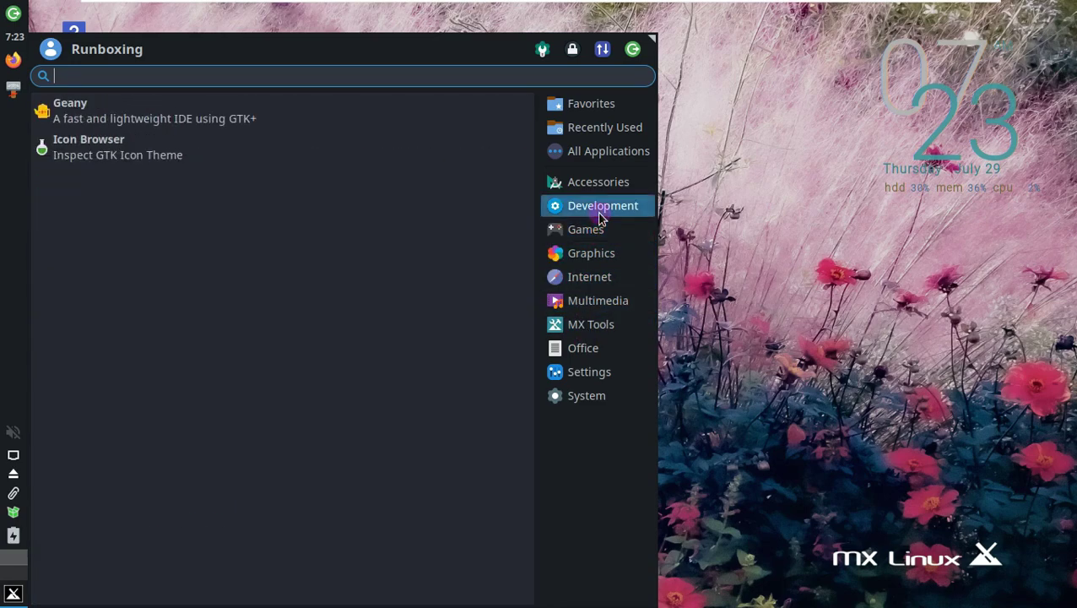
left_click(599, 192)
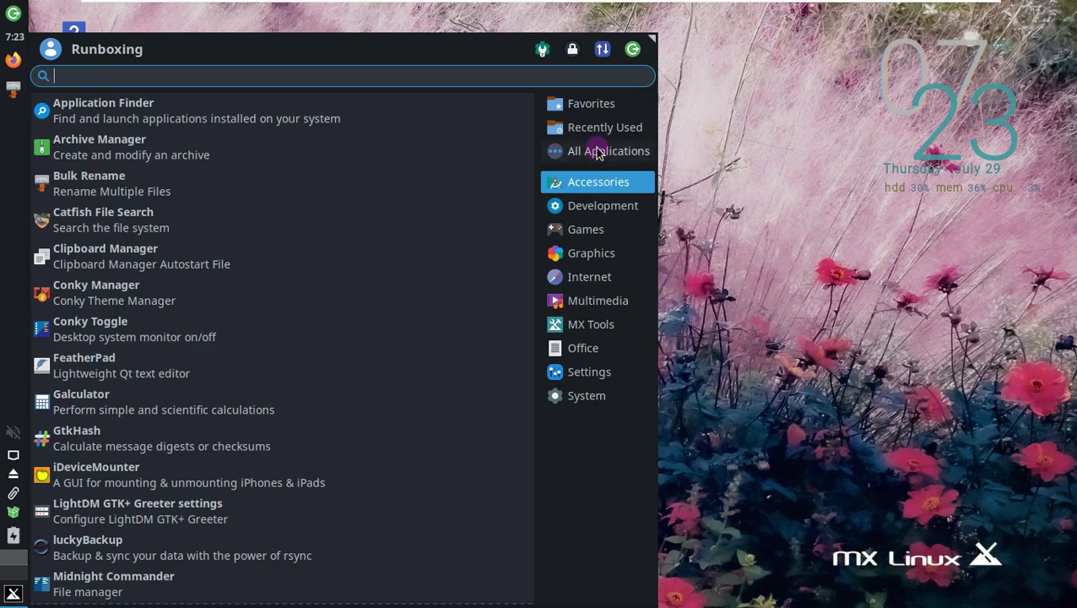
- Look through the full list of installed applications and launch Htop
left_click(596, 151)
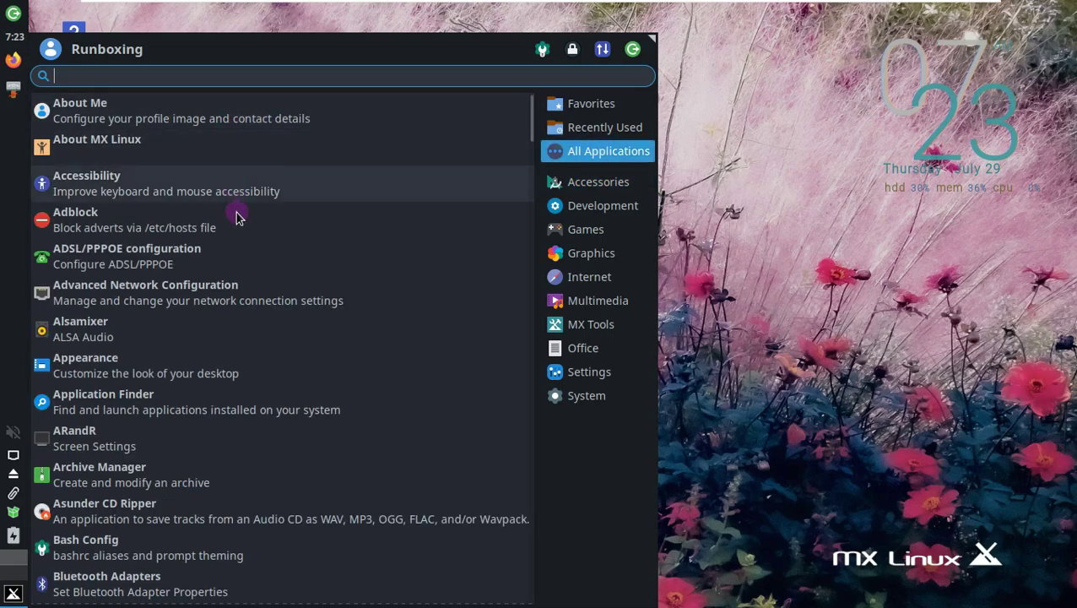
scroll(235, 270, "down", 3)
scroll(235, 271, "down", 6)
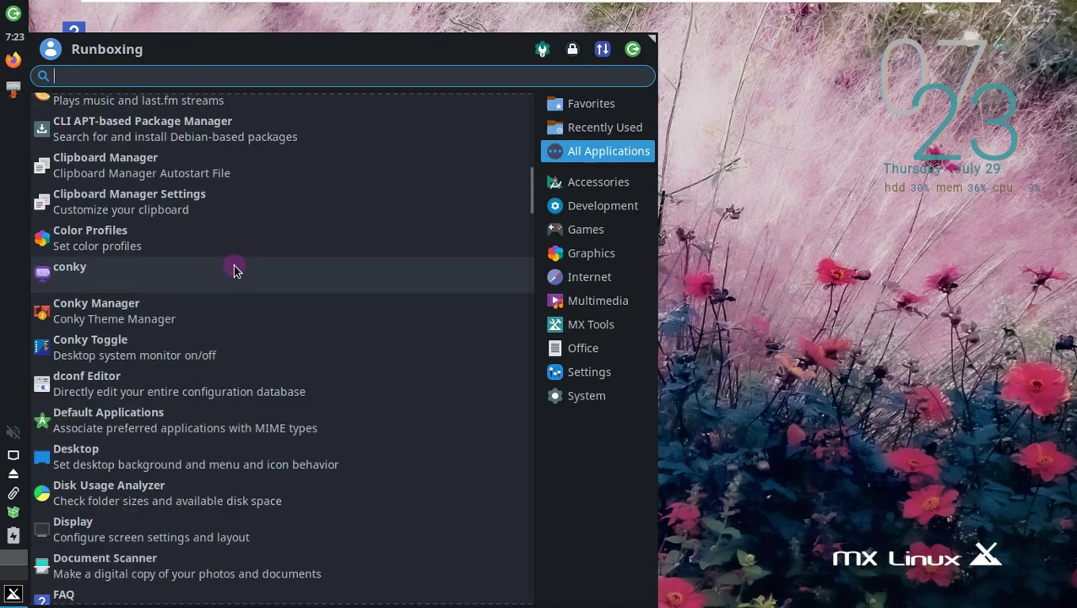
scroll(235, 270, "down", 11)
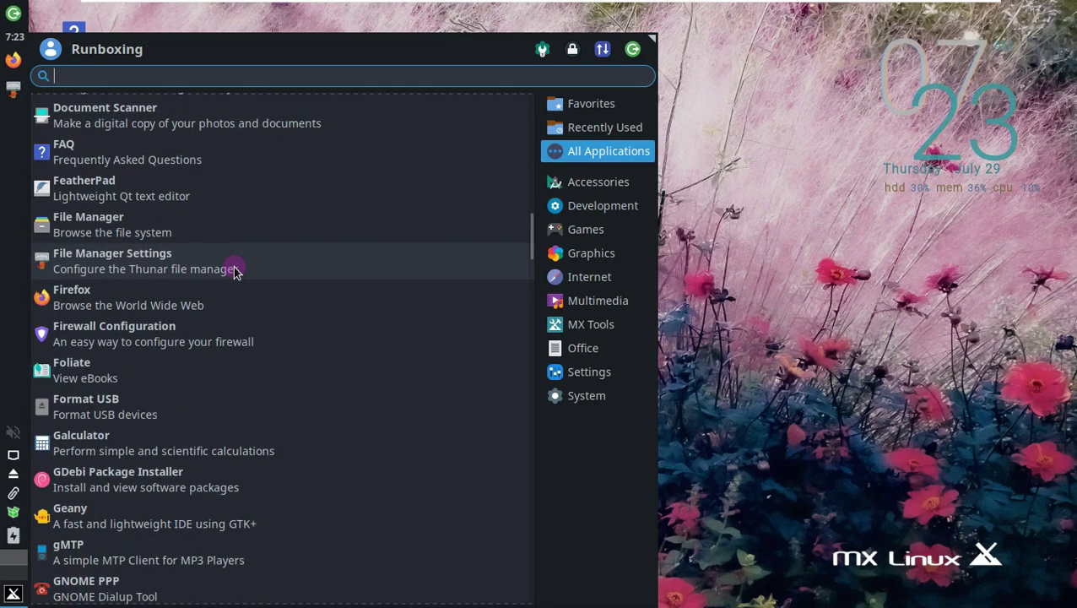
scroll(235, 283, "down", 1)
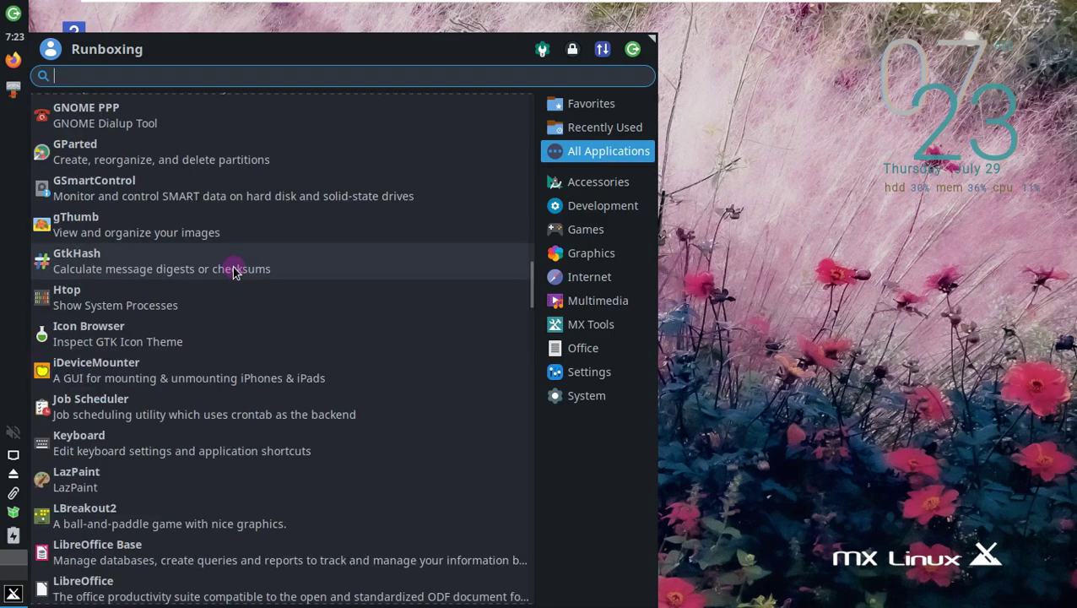
left_click(168, 300)
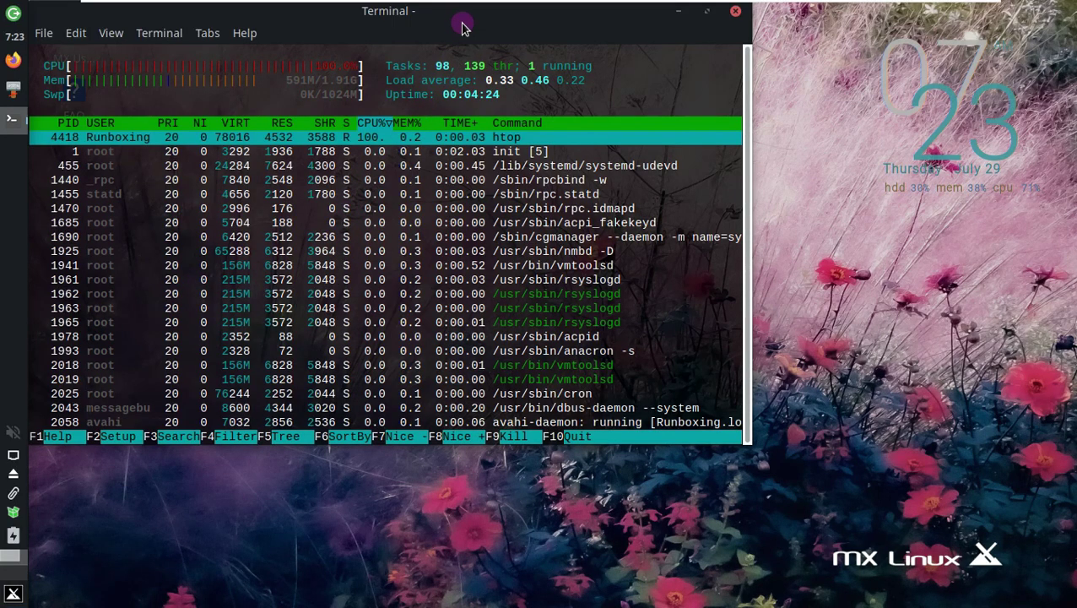
- Reposition the Htop terminal window, view the terminal's About information, and close the dialog and the window
left_click_drag(458, 13, 579, 109)
left_click(365, 130)
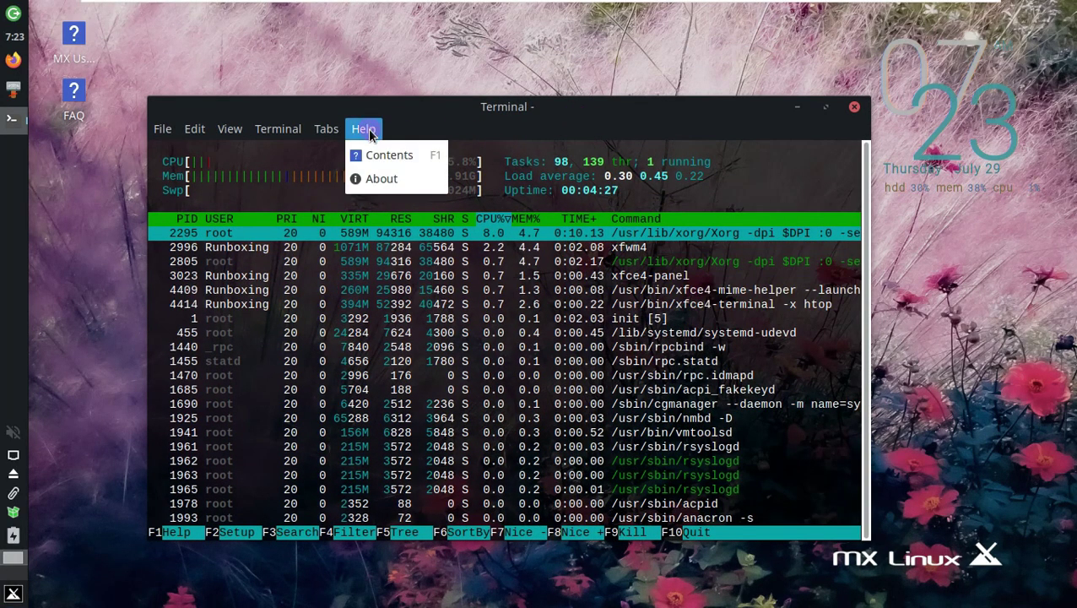
left_click(403, 178)
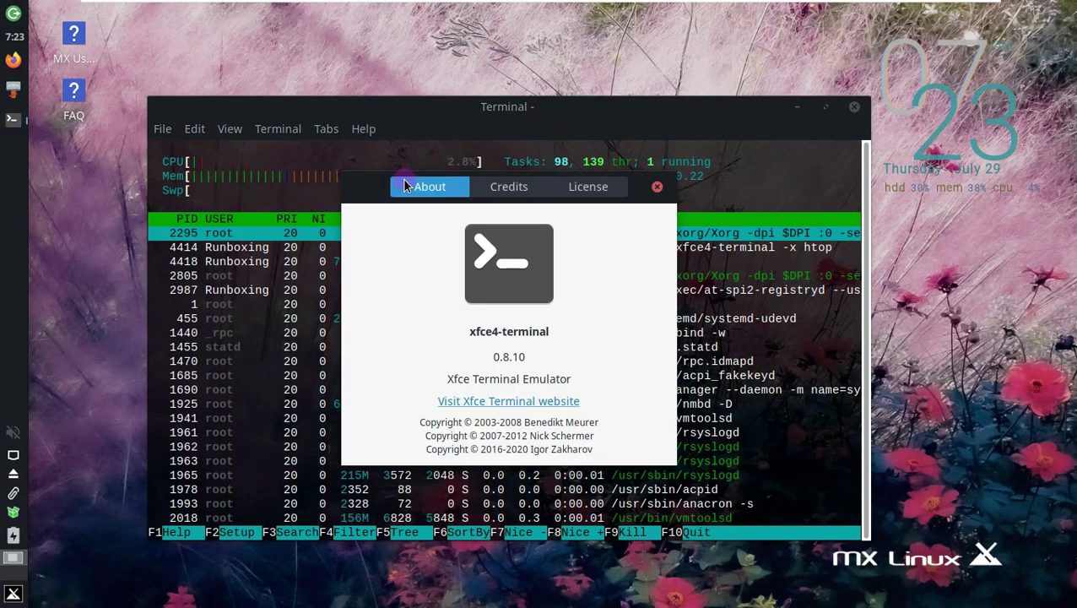
left_click(657, 186)
left_click(854, 107)
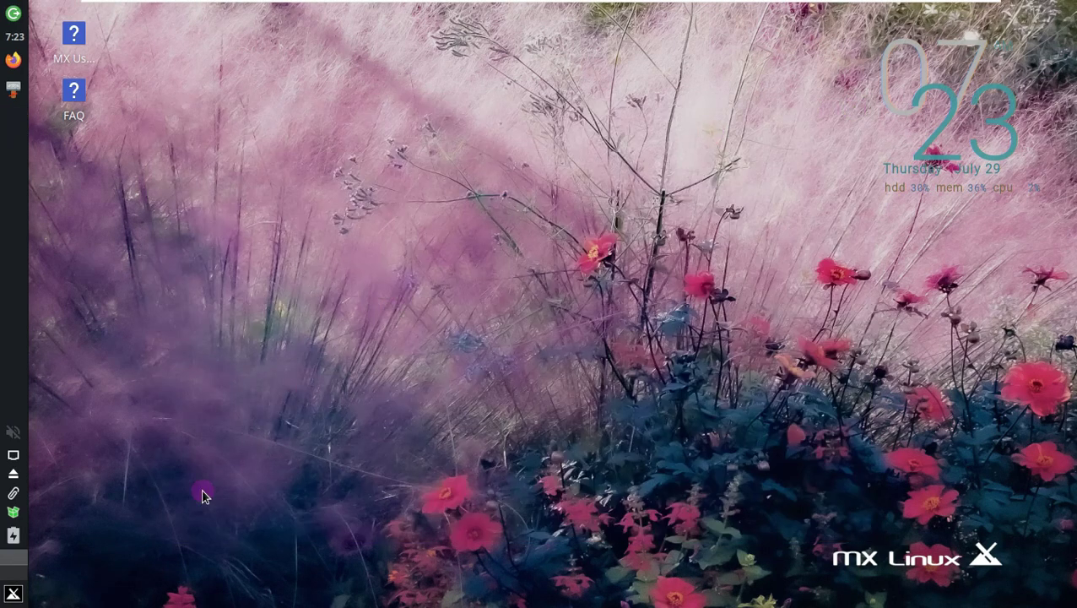
- Open Xfce Terminal, move its window away from the screen edge, and run uname and uname -a
left_click(19, 593)
left_click(145, 379)
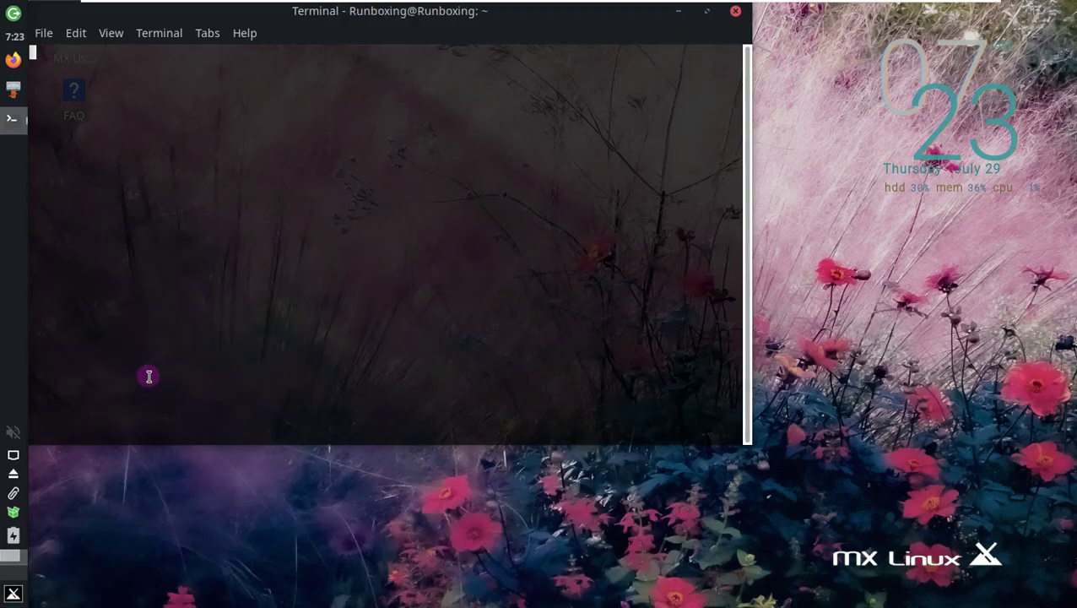
left_click_drag(408, 12, 506, 103)
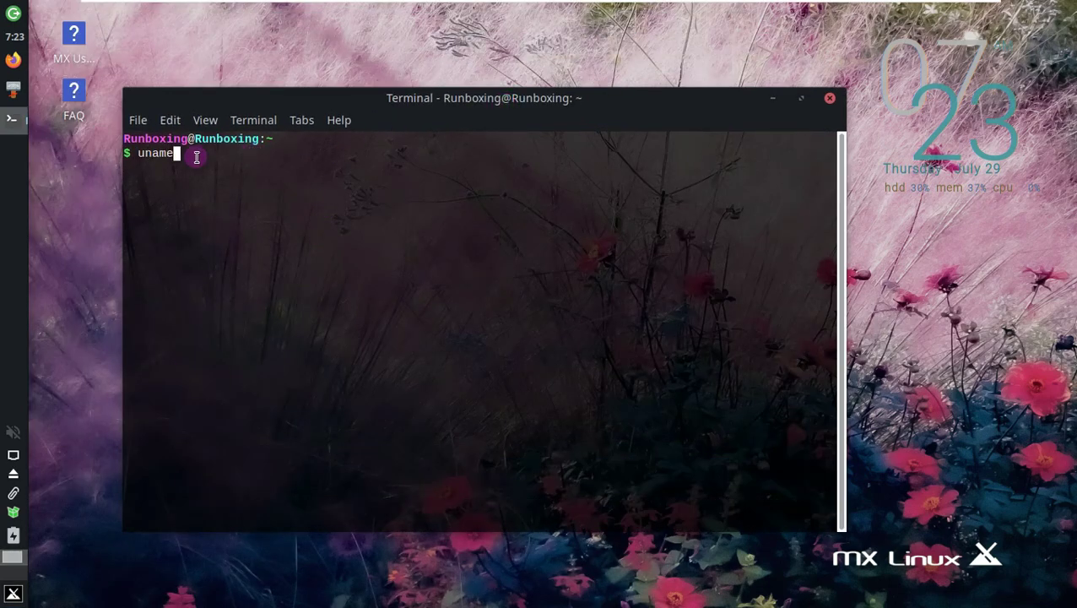
key("Return")
type("uname -")
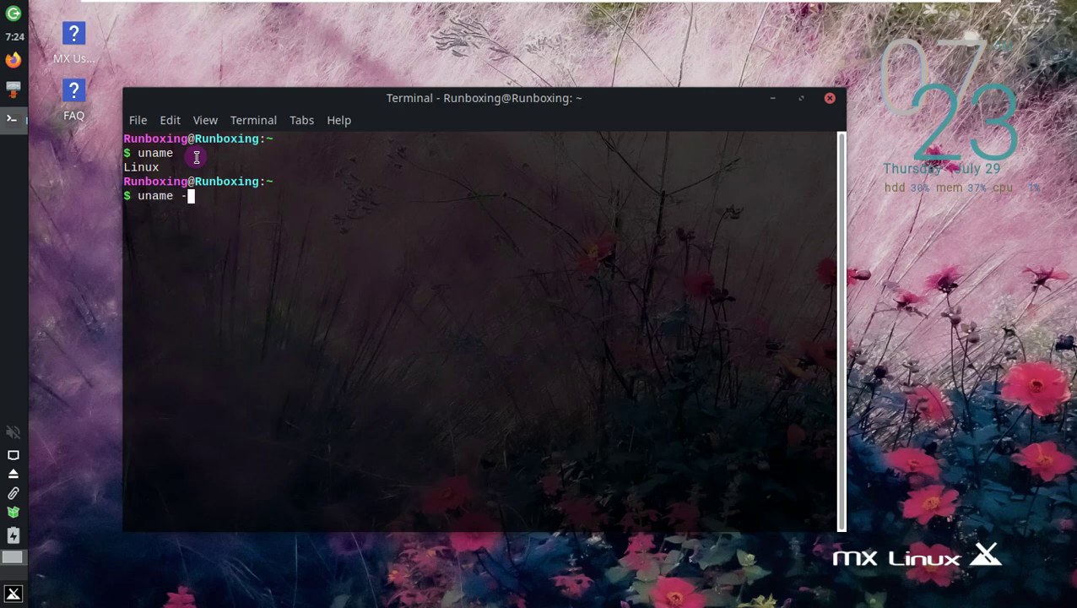
type("a")
key("Return")
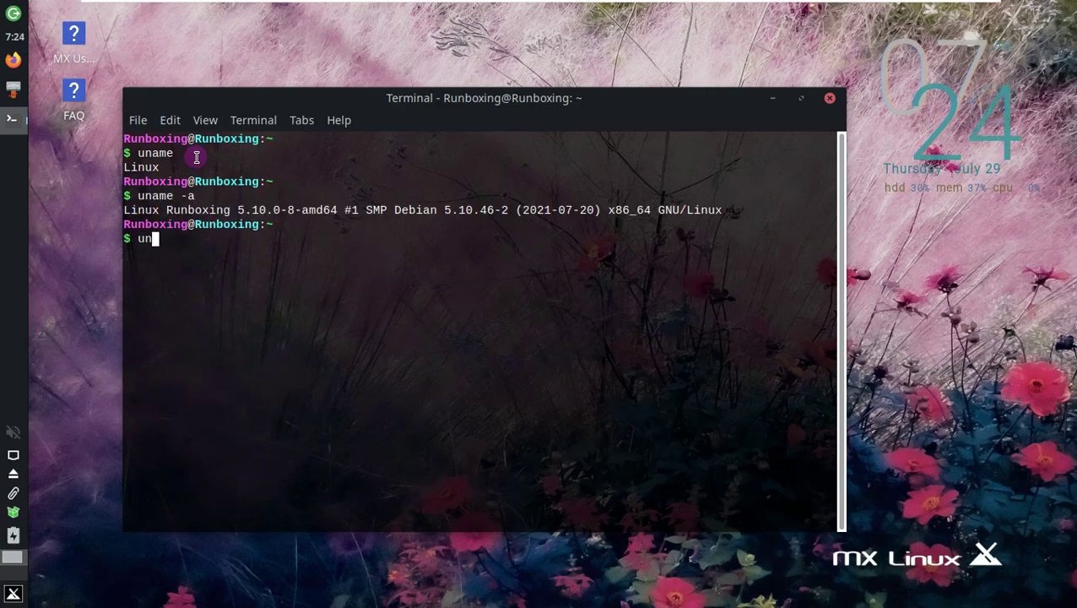
- Query individual system details by running uname -r, uname -s, uname -i, uname -o and uname -n
key("Return")
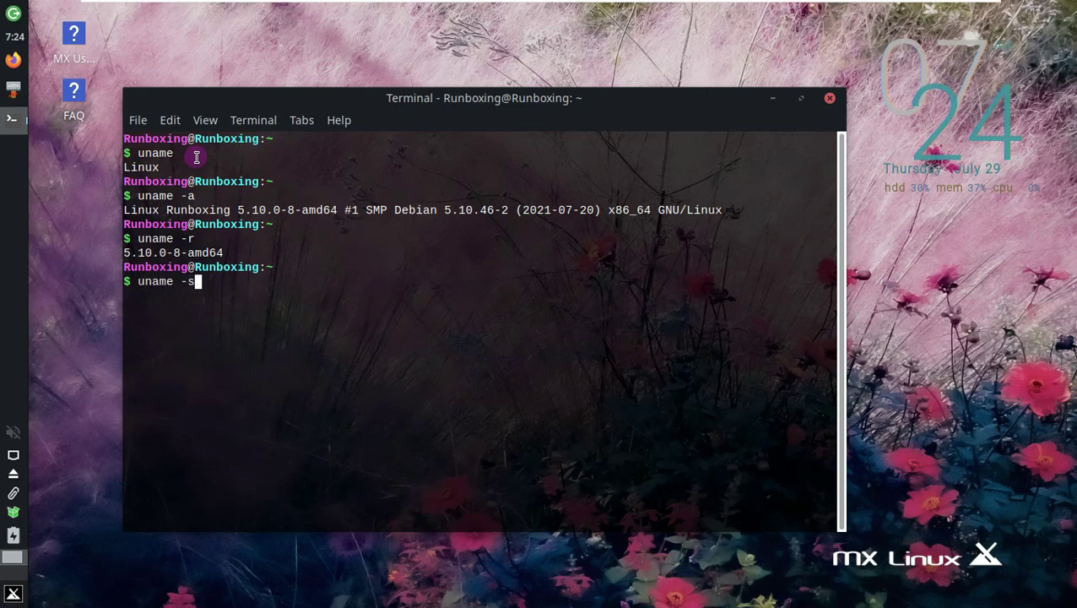
key("Return")
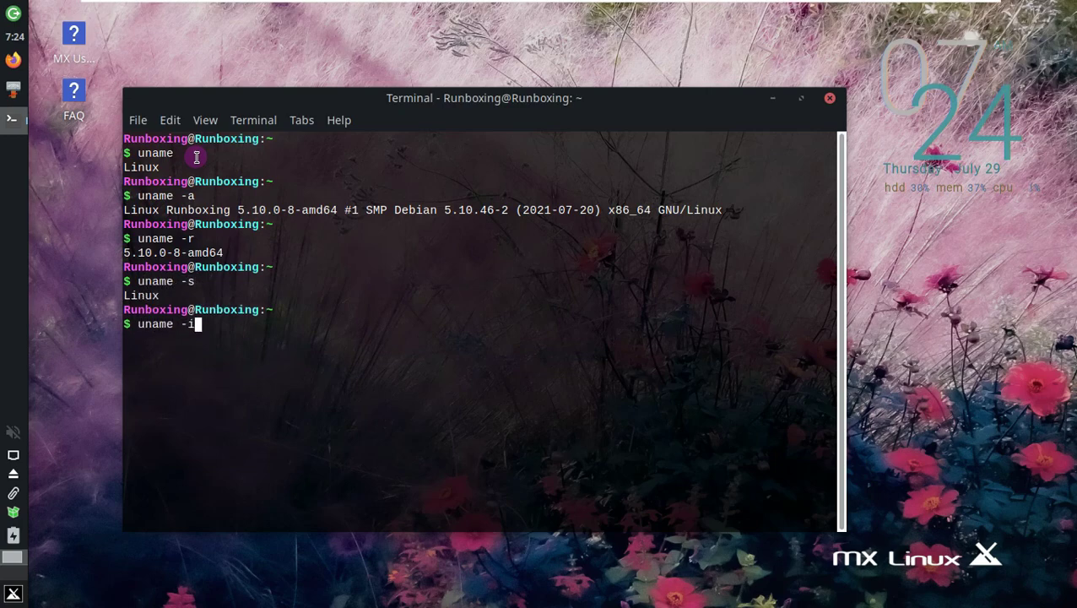
key("Return")
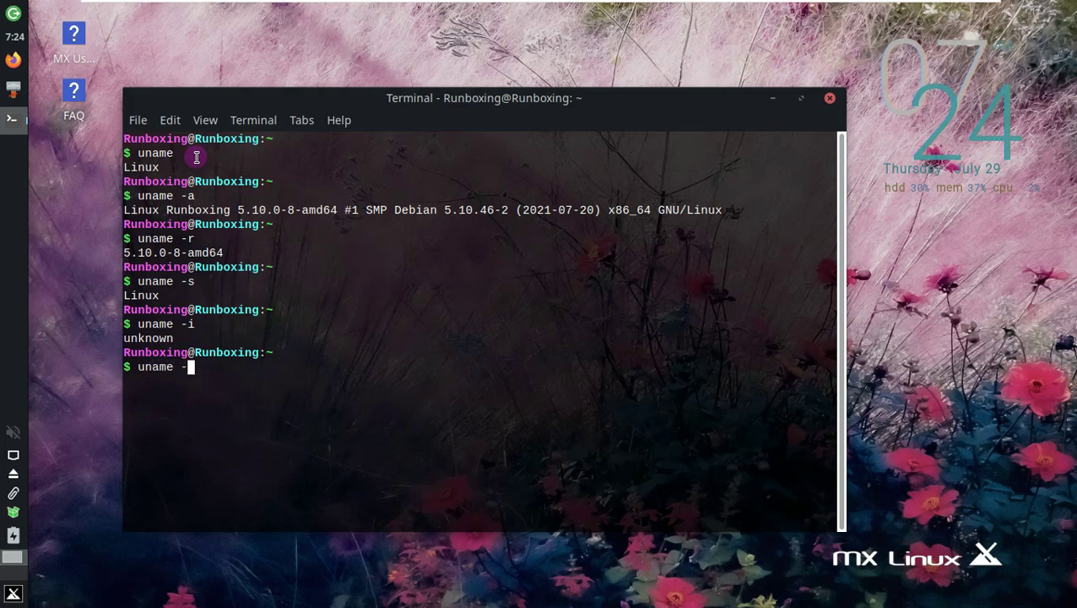
key("Return")
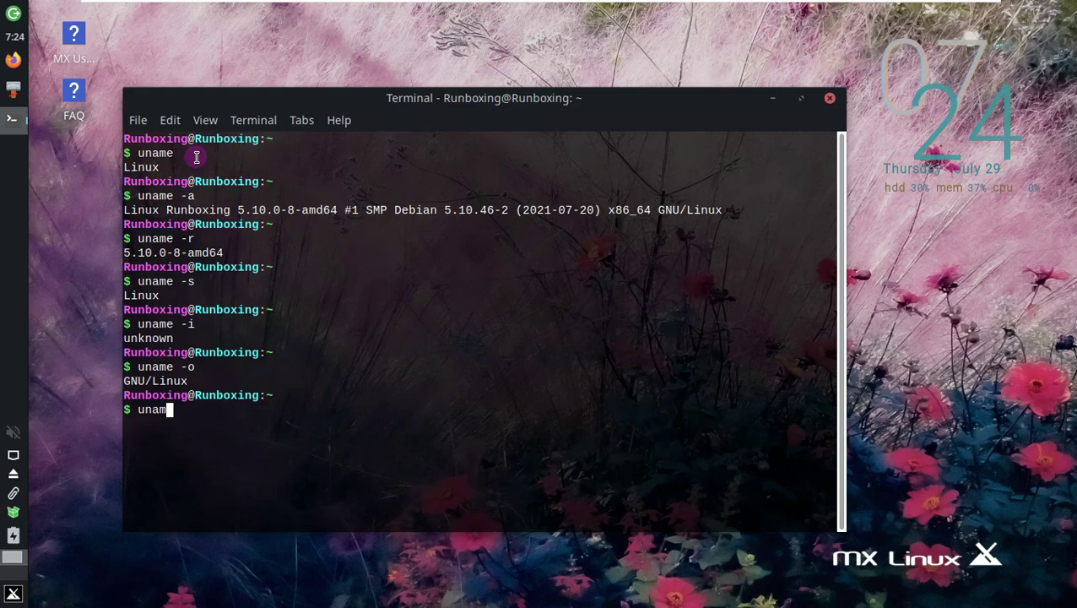
key("Return")
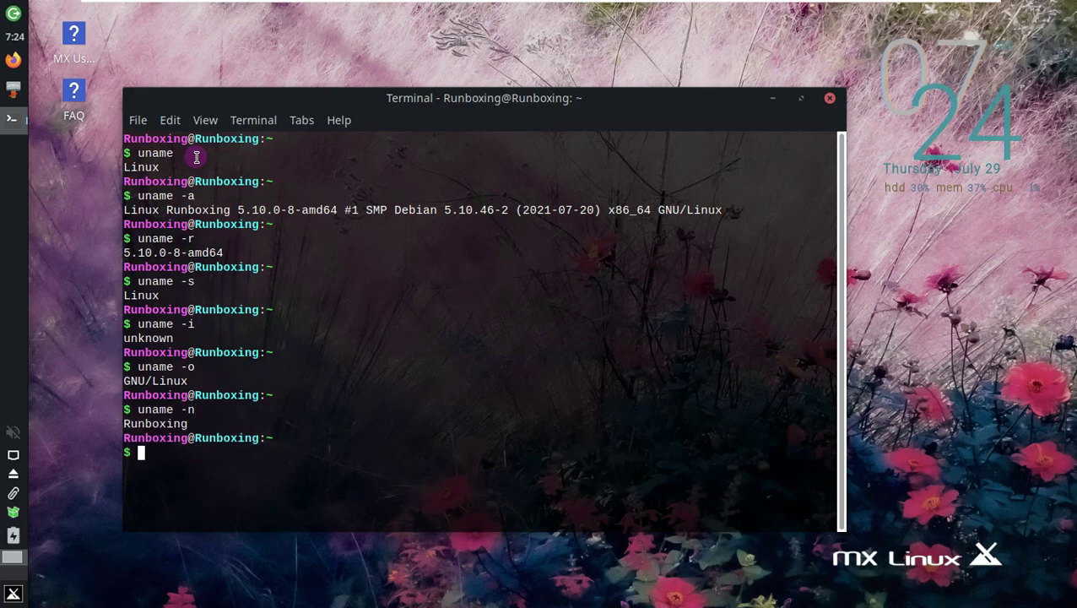
- Run uname -v to query the kernel version and exit the terminal session
type("uname -v")
key("Return")
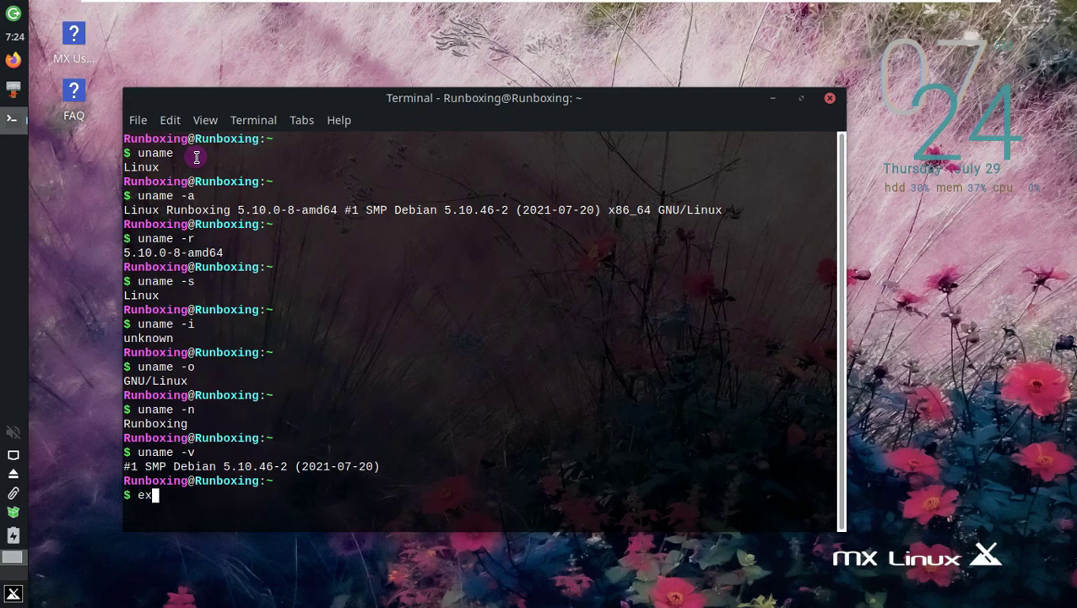
key("Return")
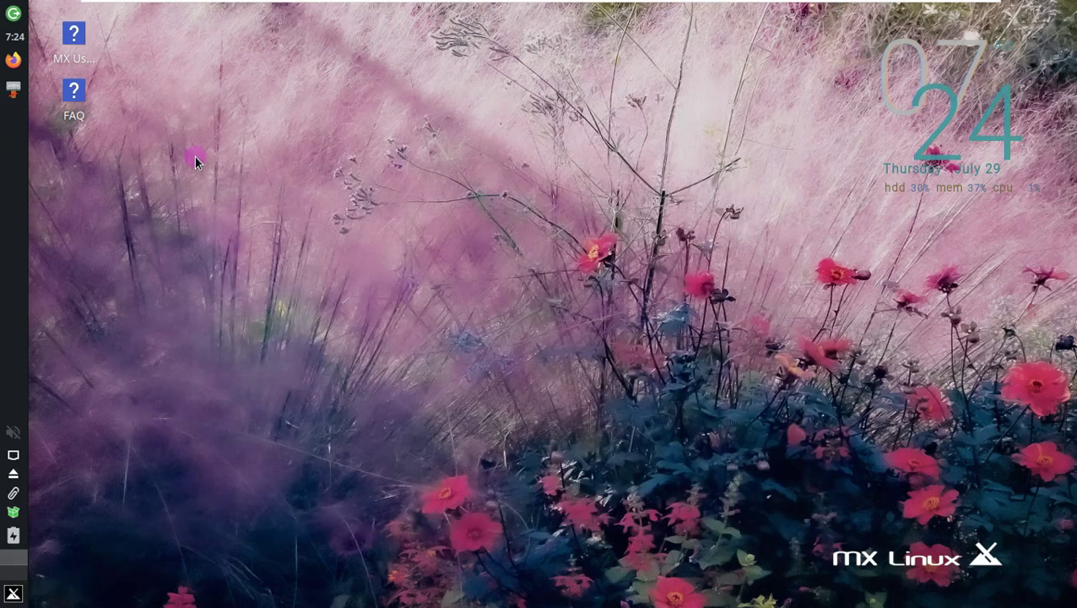
left_click(13, 596)
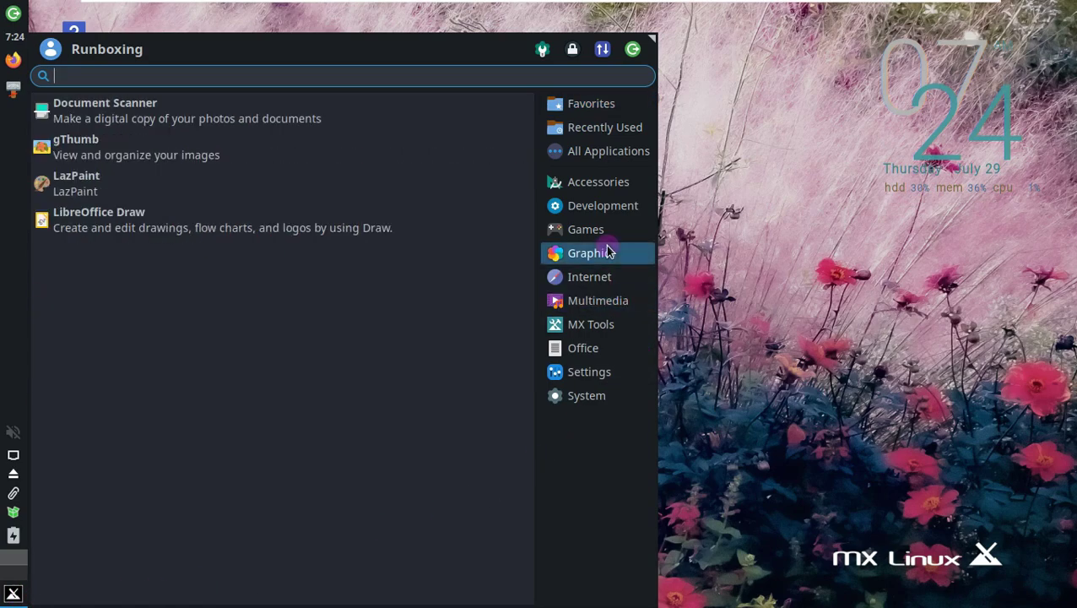
left_click(738, 226)
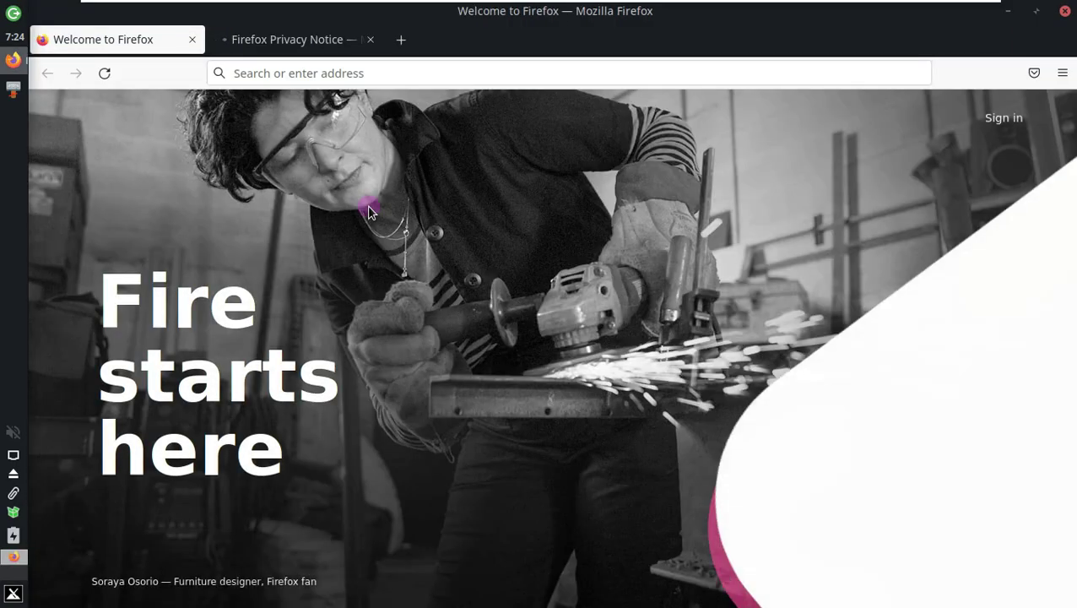
- In Firefox, close the Privacy Notice tab, view the About Firefox information, and close its dialog
left_click(369, 39)
left_click(1063, 73)
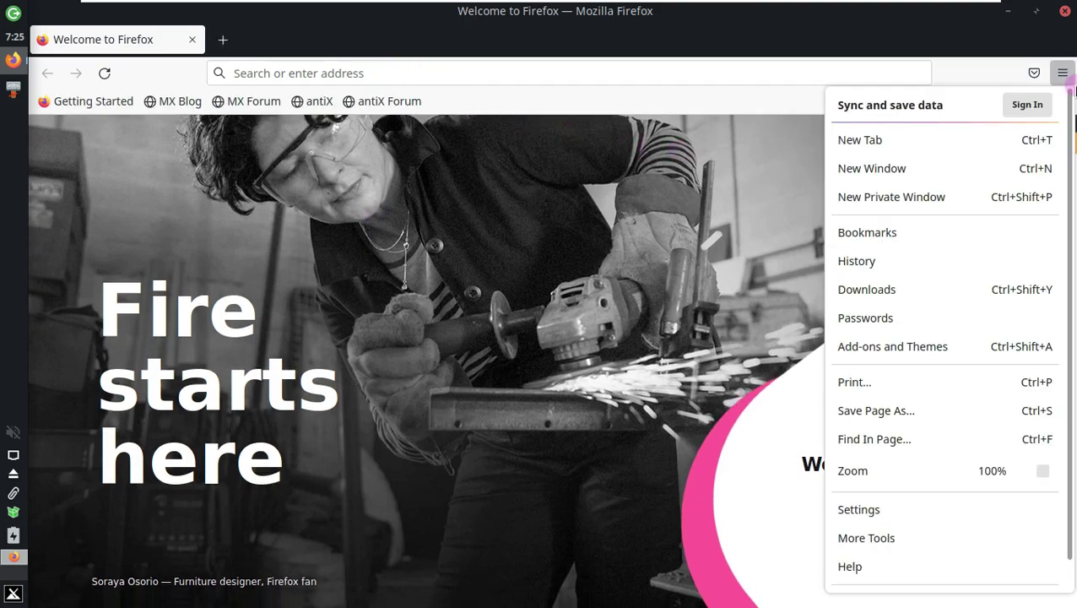
left_click(862, 568)
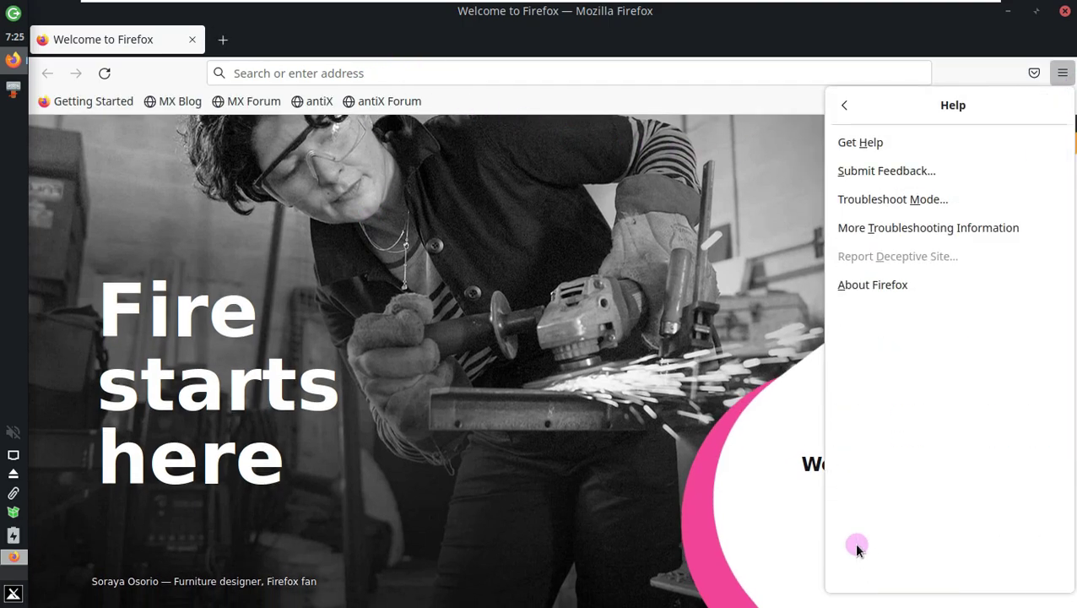
left_click(866, 287)
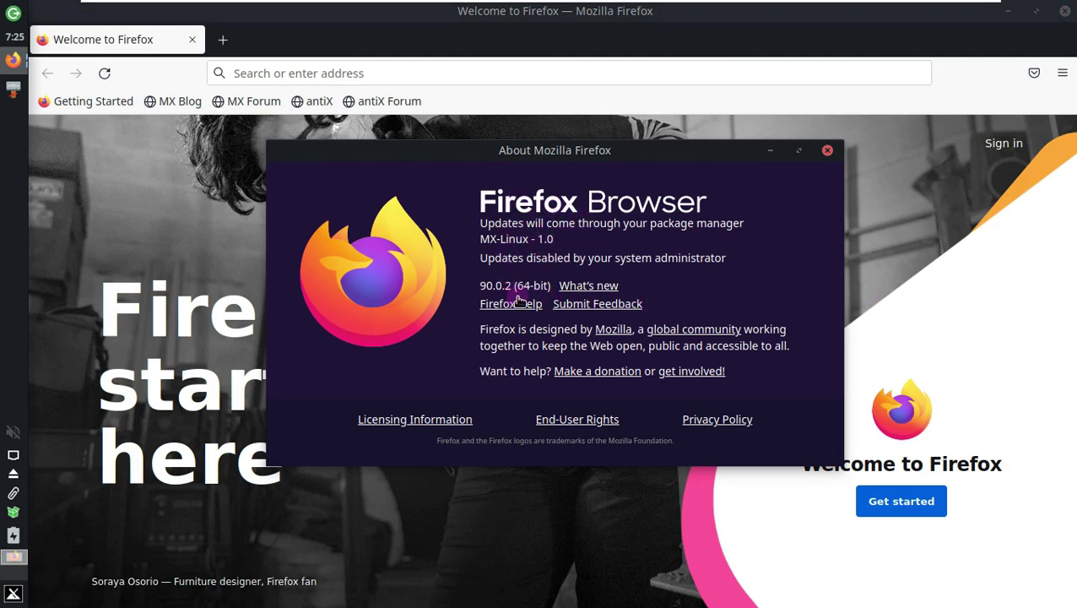
left_click(827, 150)
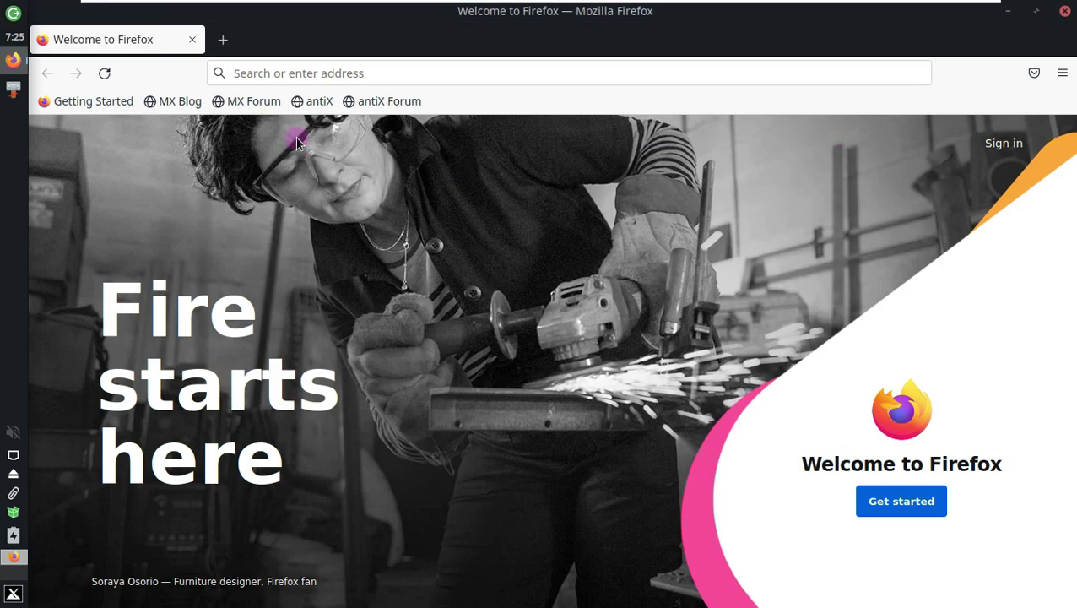
- Open the bookmarked MX Forum and look through its welcome notices and newest posts
left_click(275, 101)
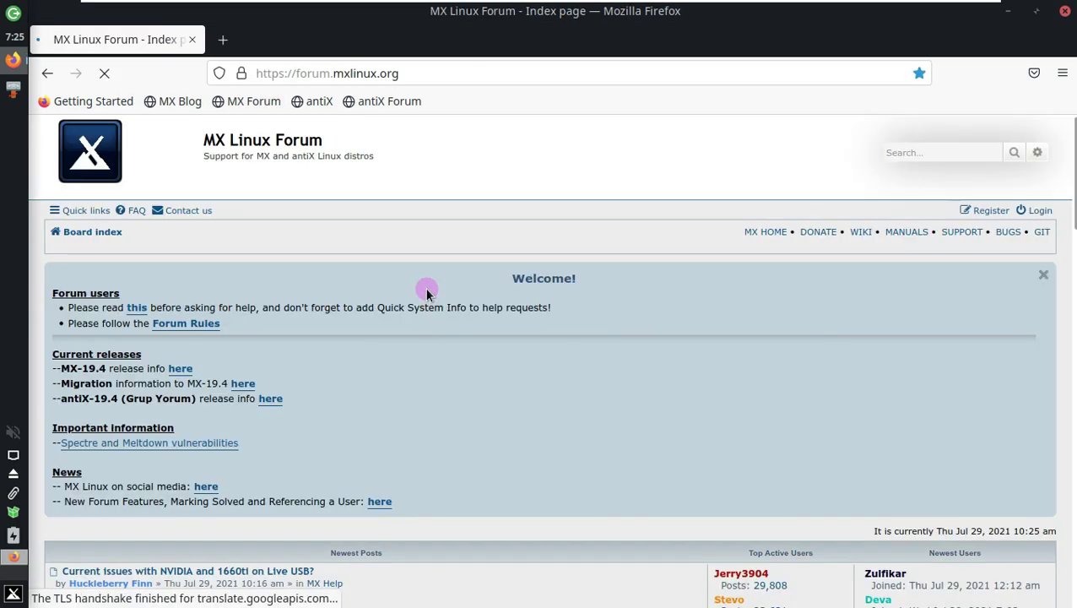
scroll(210, 355, "down", 2)
scroll(209, 354, "down", 1)
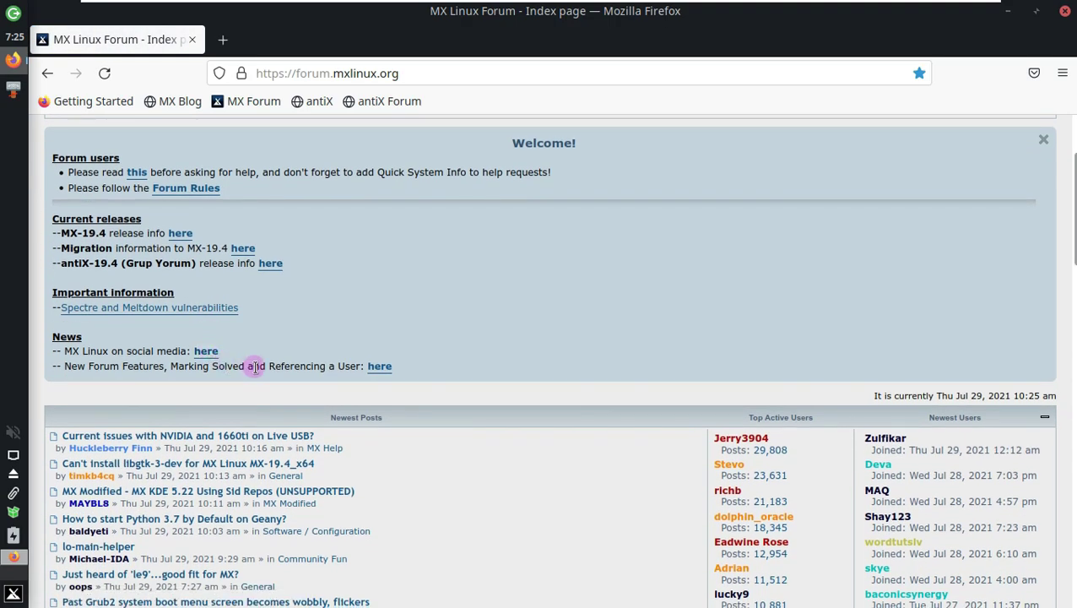
scroll(255, 366, "down", 3)
scroll(254, 363, "up", 6)
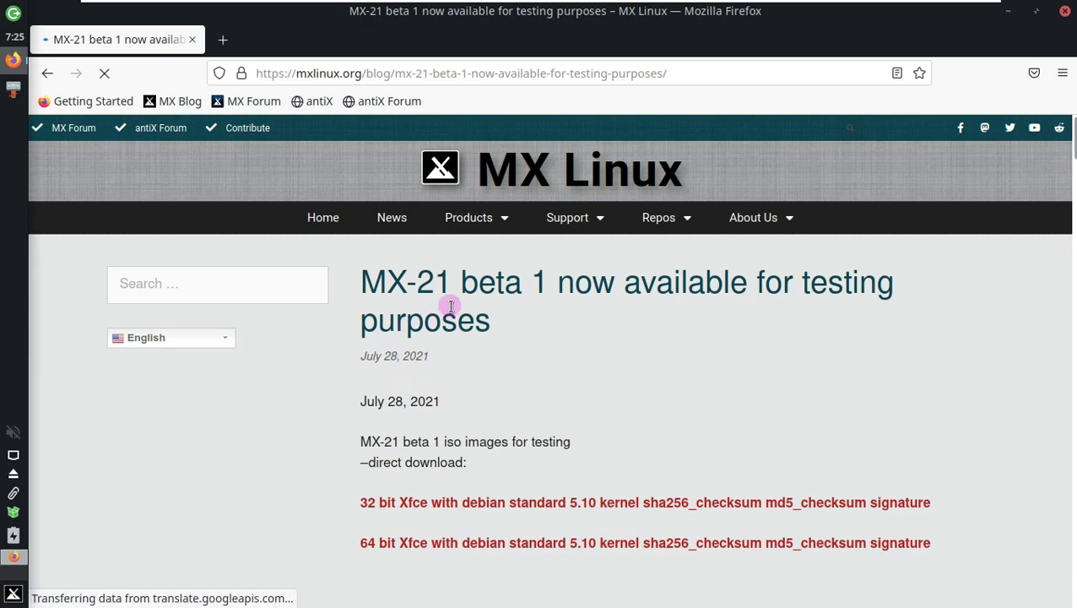
- Read the MX-21 beta 1 announcement on the MX Linux blog, covering the ISO downloads, new features and known issues
triple_click(372, 282)
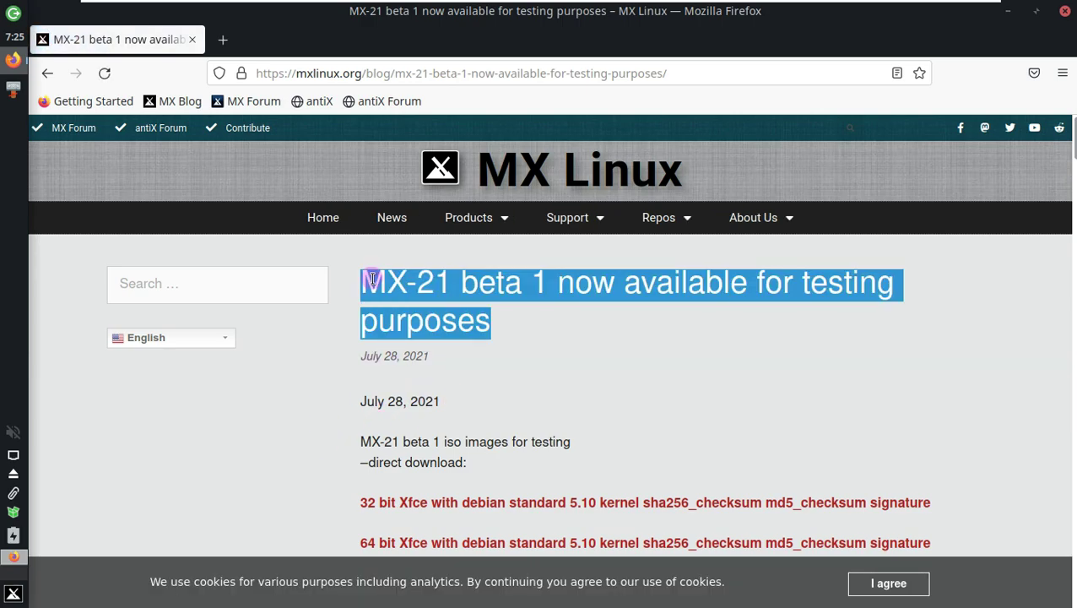
scroll(469, 365, "down", 1)
scroll(470, 364, "down", 4)
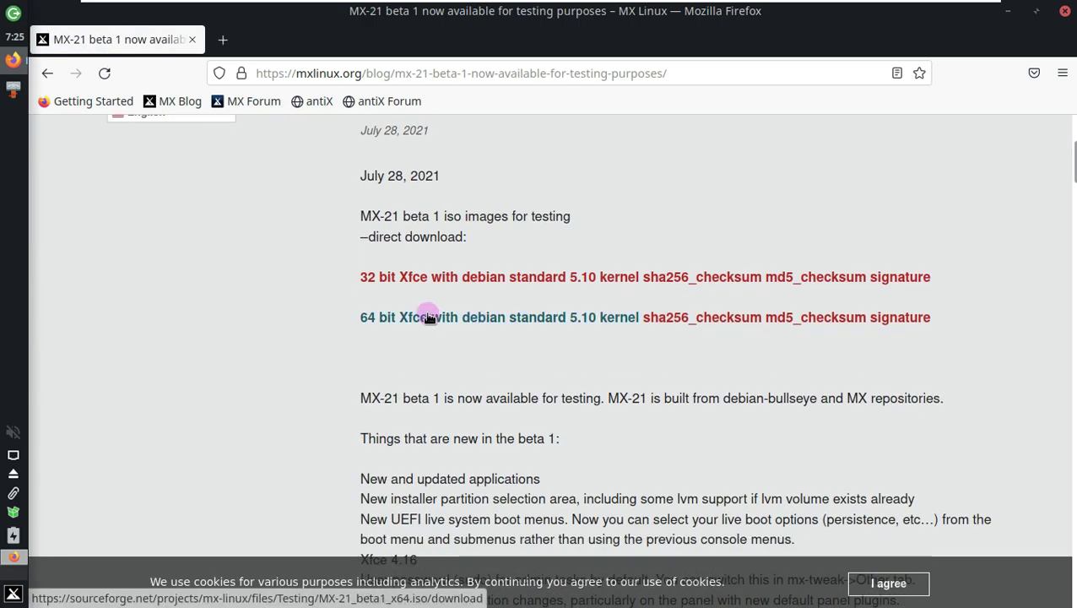
scroll(515, 379, "down", 3)
scroll(432, 232, "down", 3)
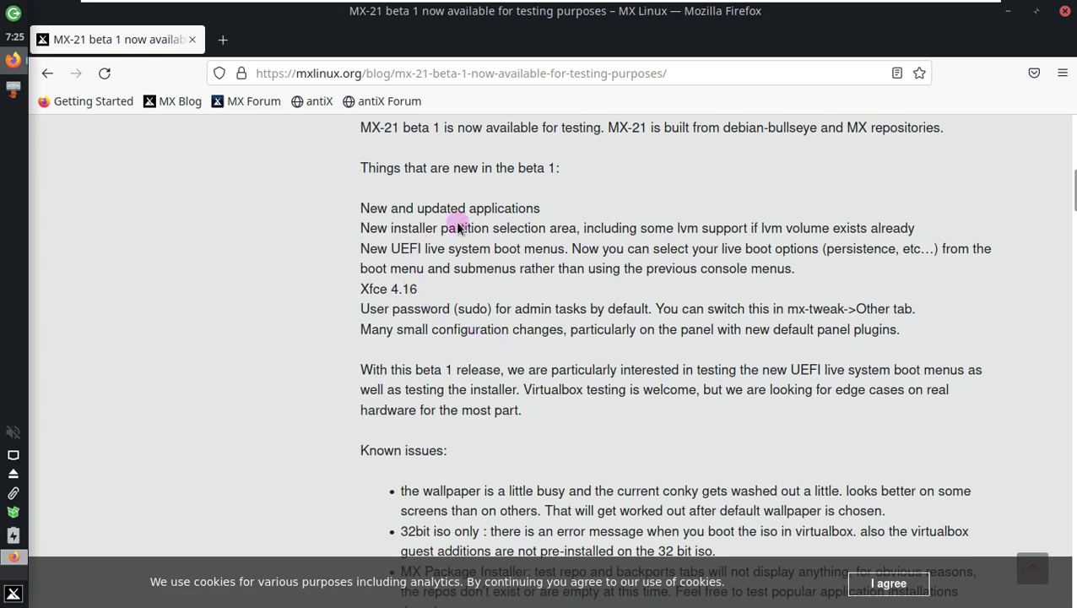
scroll(466, 336, "down", 4)
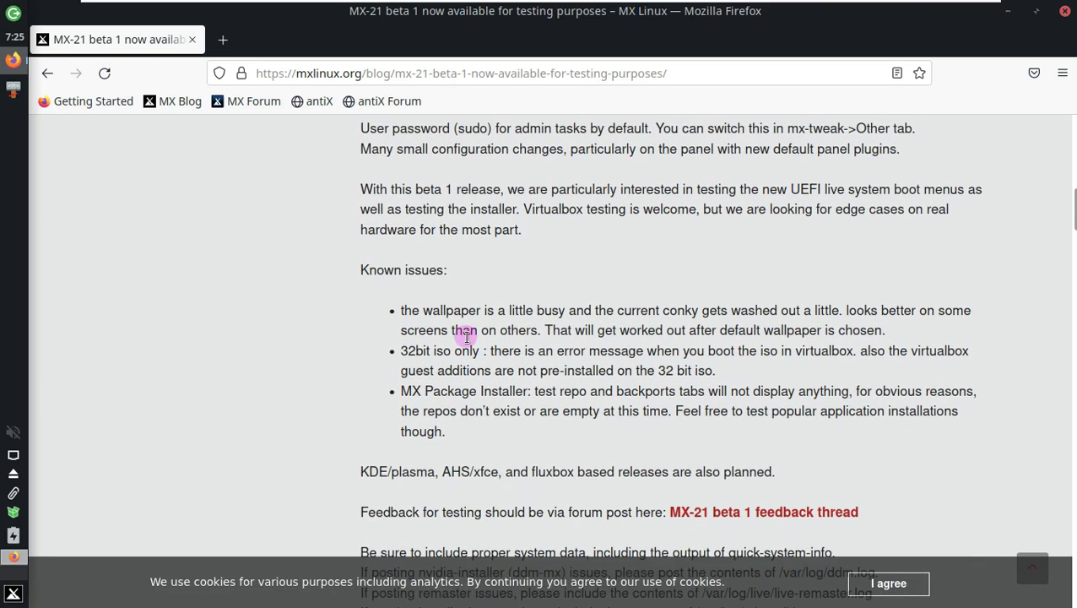
scroll(465, 336, "down", 1)
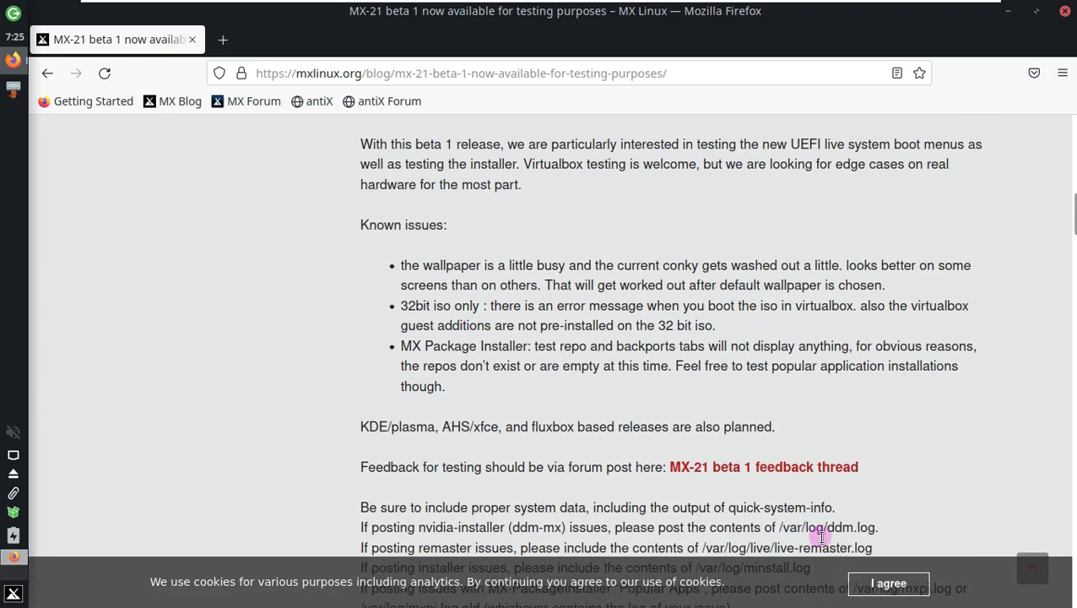
- Accept the MX Linux site's cookie notice and skim the rest of the beta 1 announcement before returning to its beginning
left_click(878, 581)
scroll(772, 488, "down", 3)
scroll(582, 410, "down", 6)
scroll(561, 385, "up", 14)
scroll(560, 385, "up", 9)
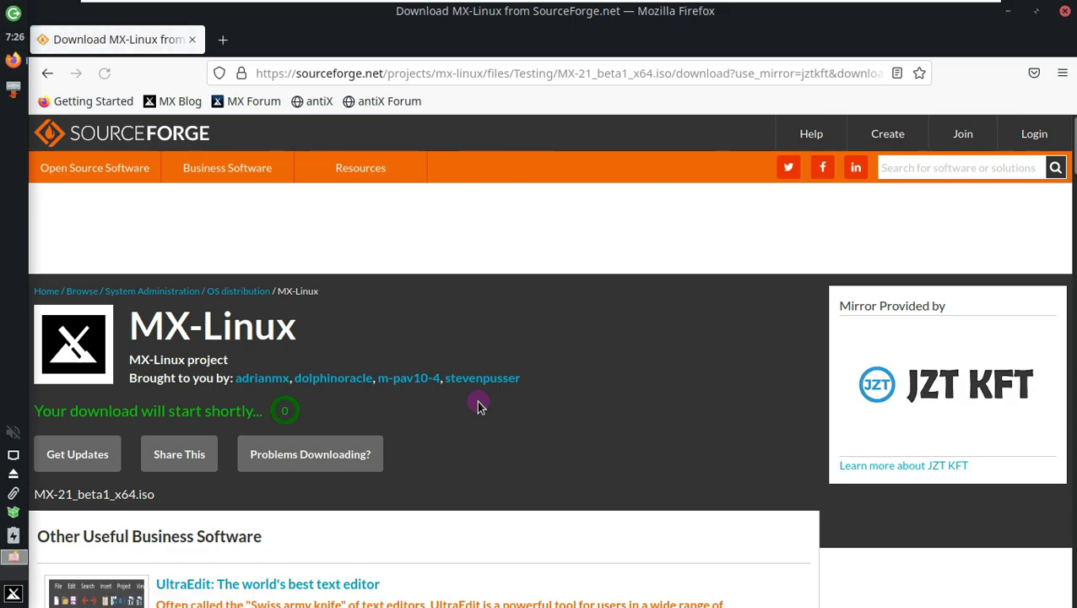
- Start saving MX-21_beta1_x64.iso from SourceForge and cancel the download
left_click(427, 363)
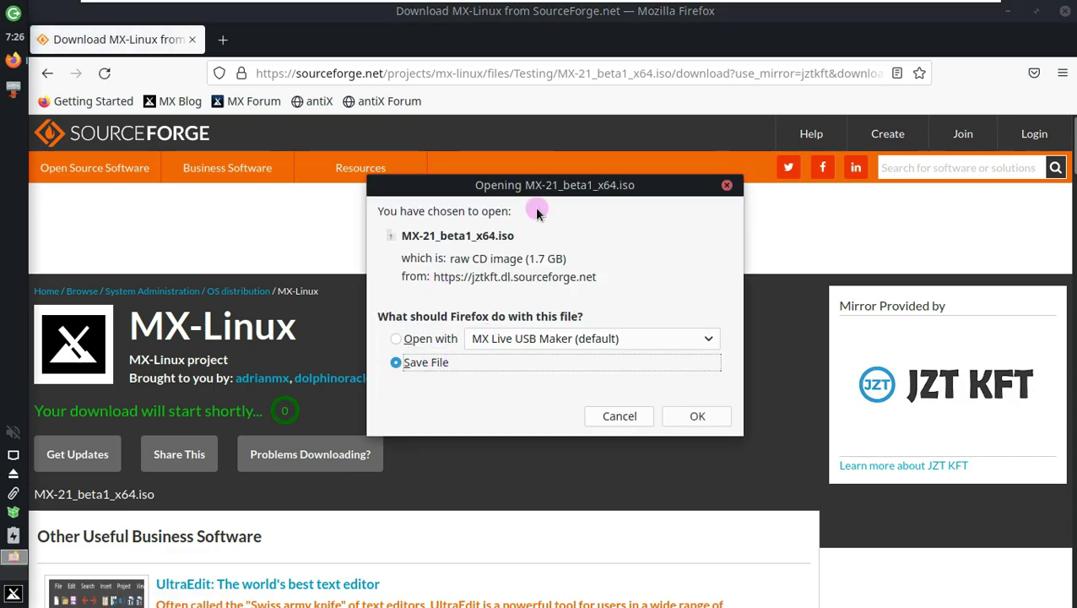
left_click(700, 411)
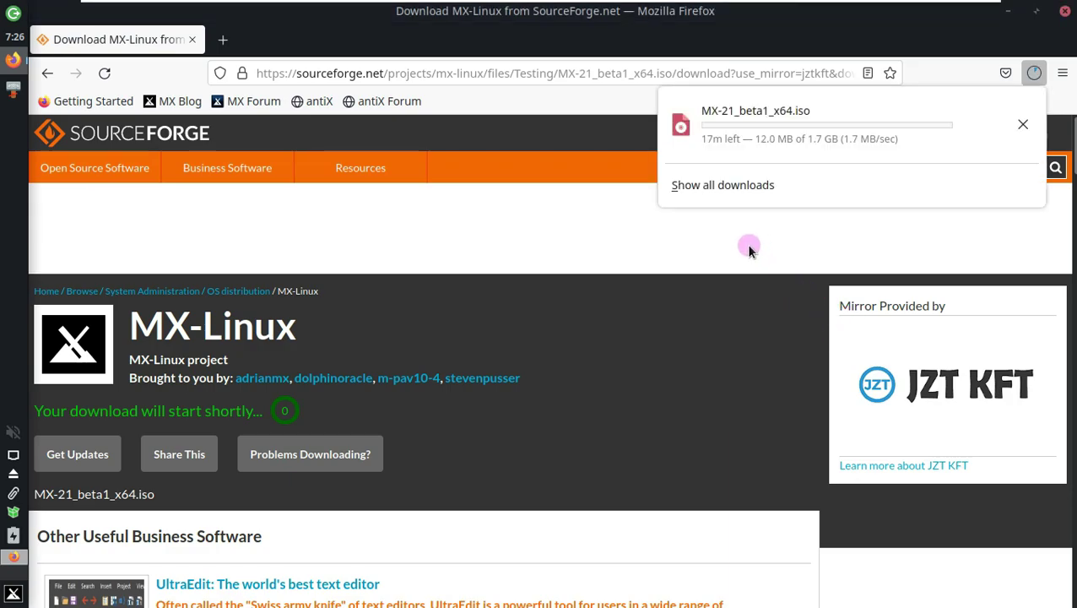
left_click(1024, 124)
- Go to youtube.com/Runboxing and respond to YouTube's cookie consent page to continue to the channel
left_click(368, 77)
left_click(368, 77)
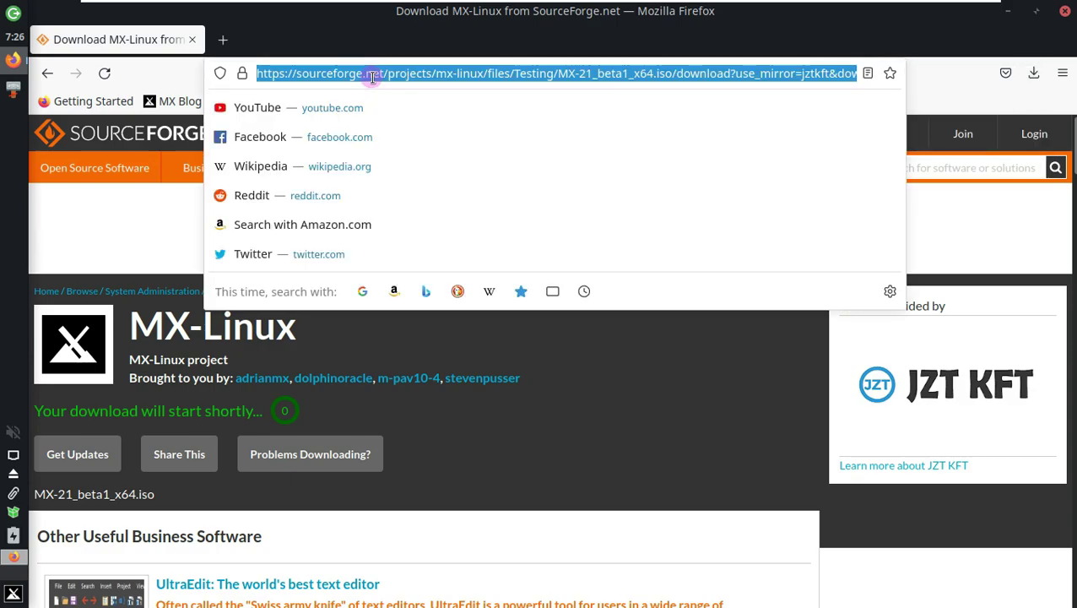
type("youtube.com/Runboxing")
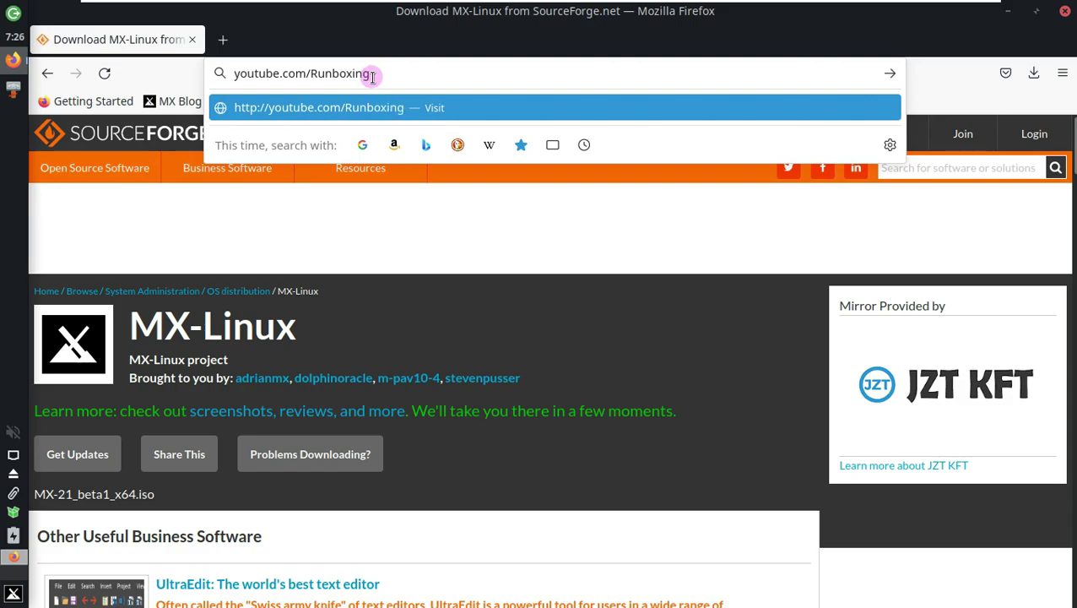
key("Return")
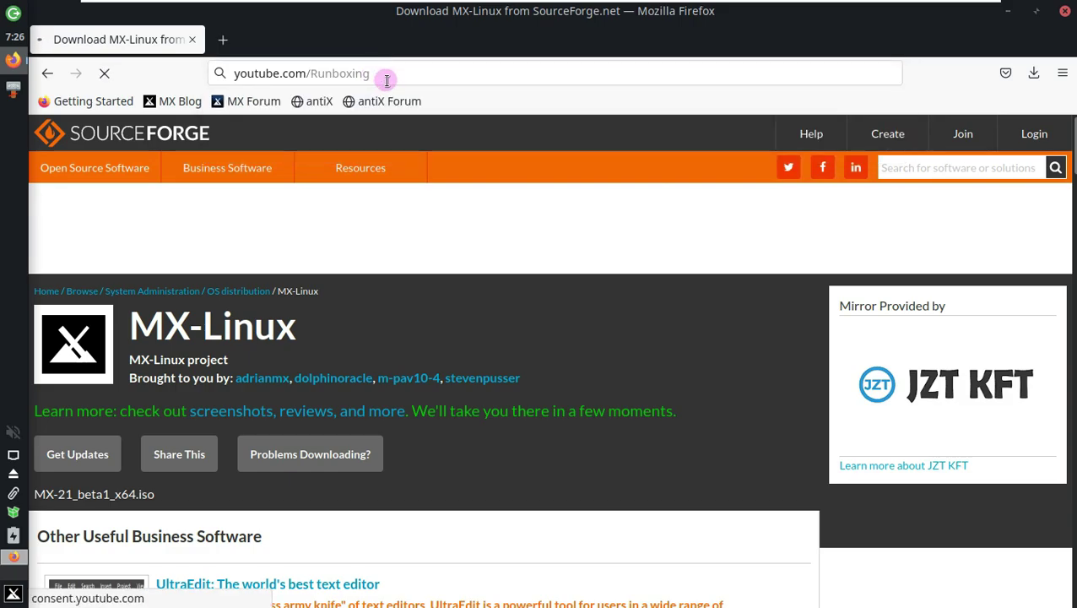
scroll(549, 300, "down", 6)
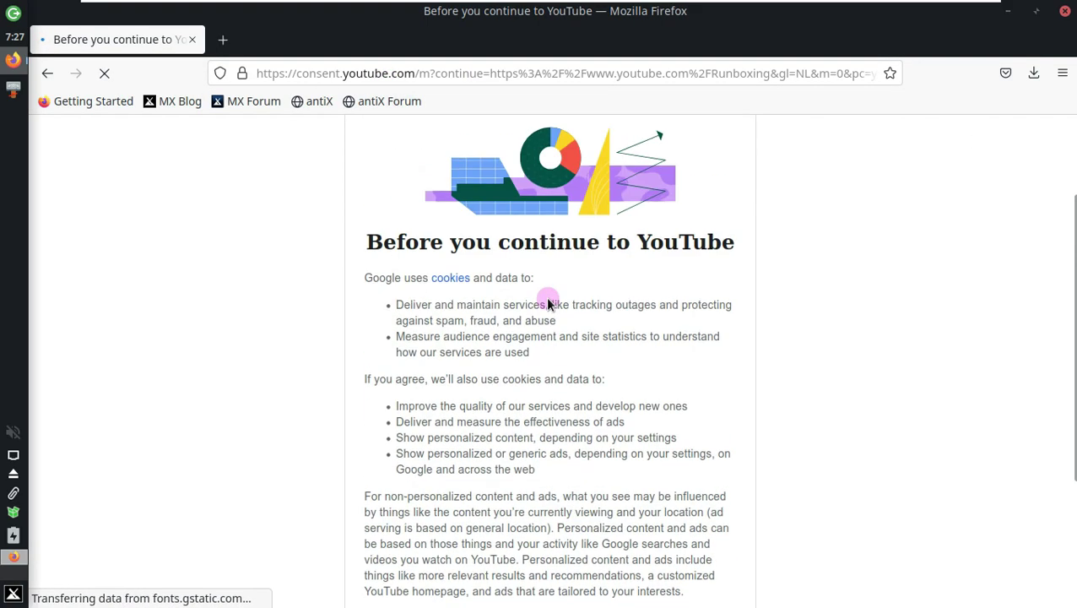
left_click(710, 541)
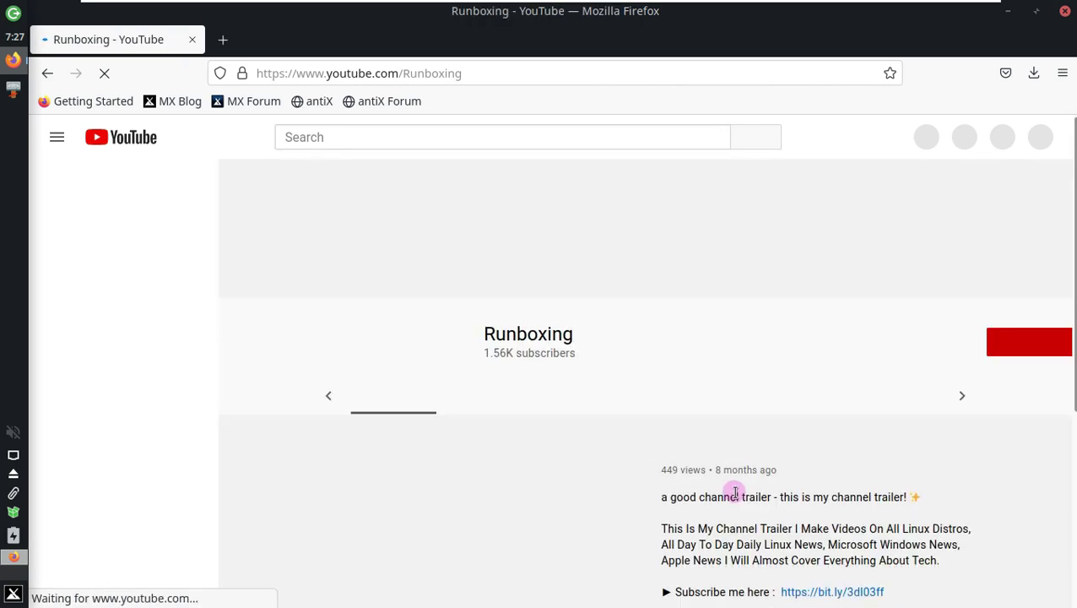
- Show the Runboxing channel's videos, try to subscribe, and dismiss the sign-in prompt
left_click(490, 398)
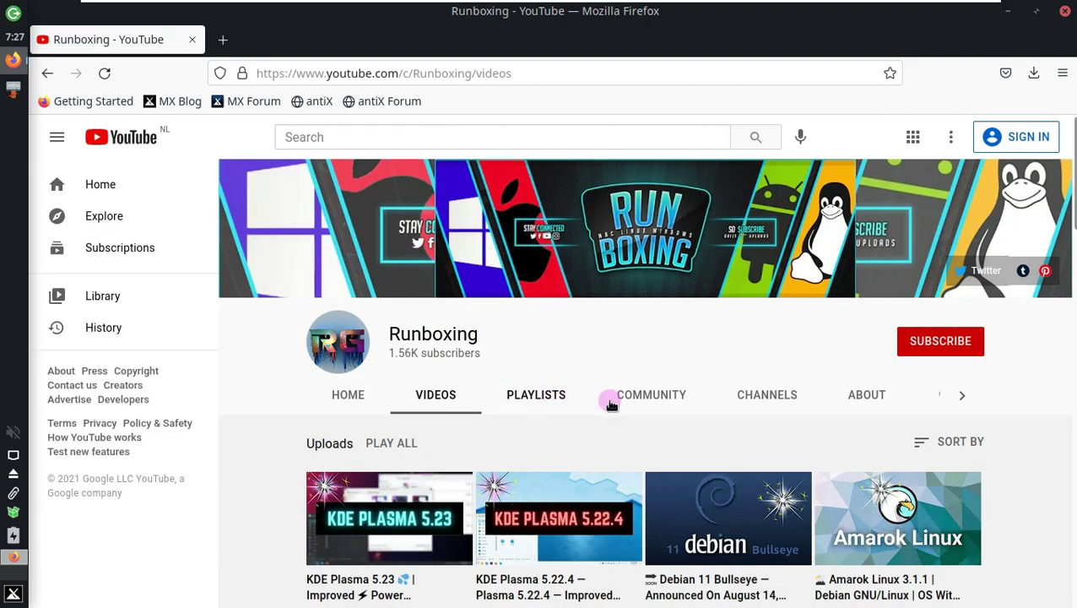
left_click(943, 349)
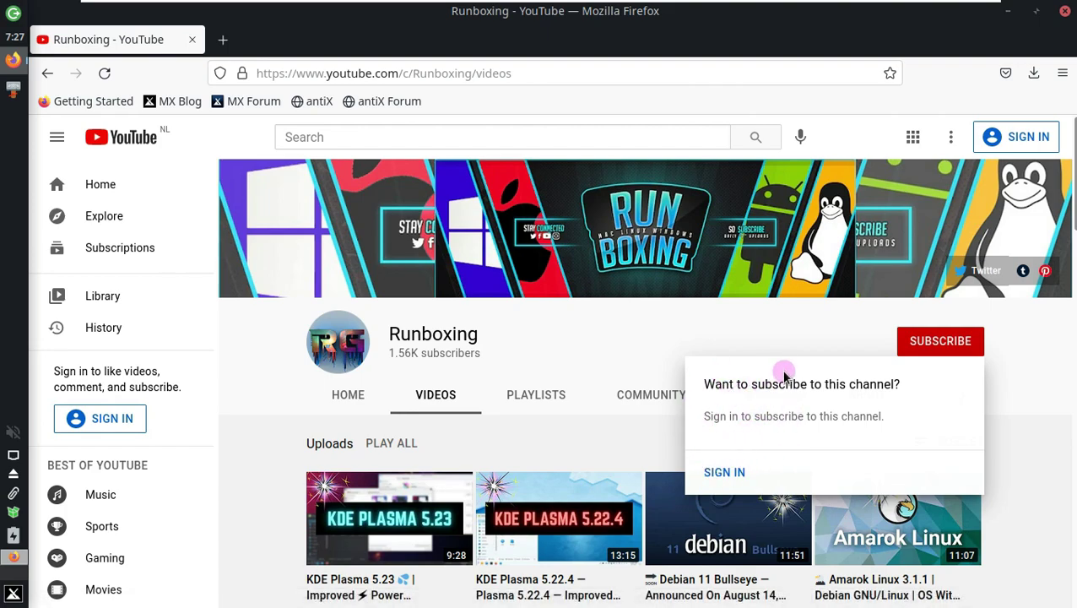
left_click(1022, 348)
- Read the channel's About page through its links, highlighting the text from SUBSCRIBE LIKE SHARE through the weekly schedule
left_click(867, 396)
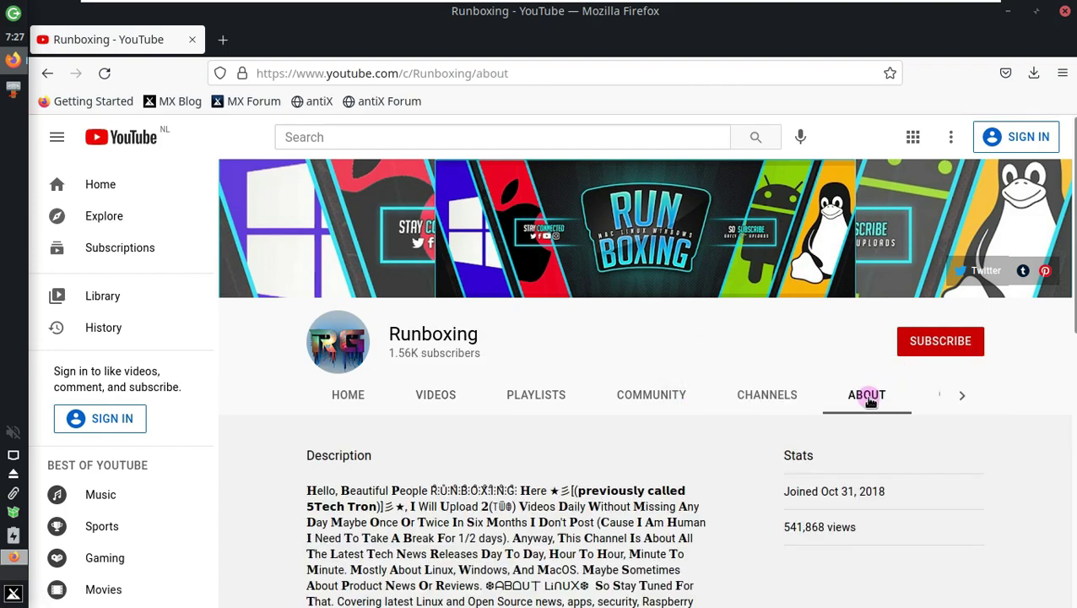
scroll(829, 402, "down", 5)
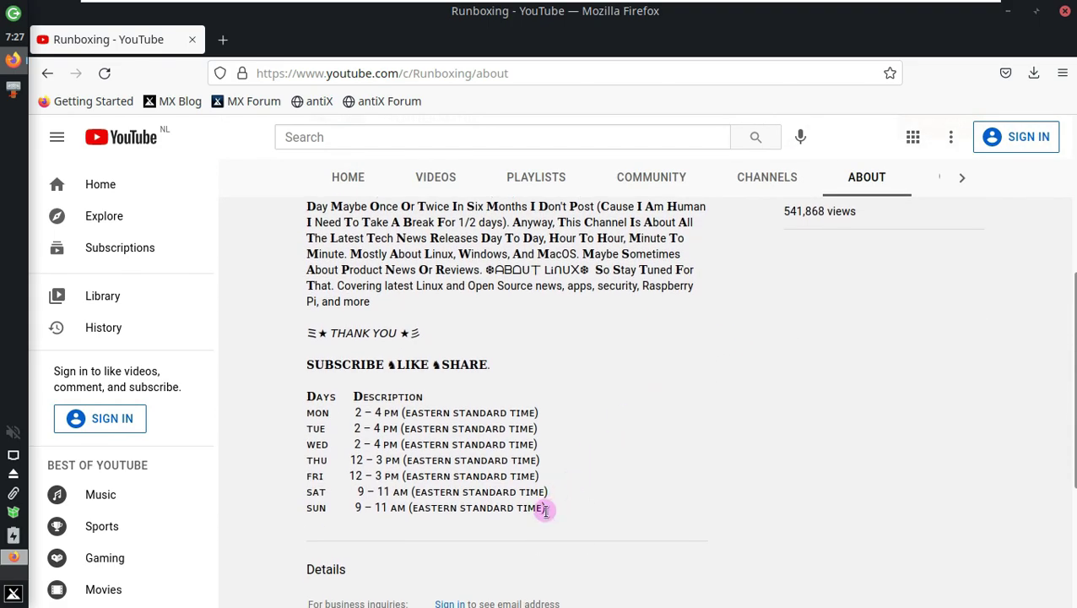
left_click_drag(525, 506, 304, 361)
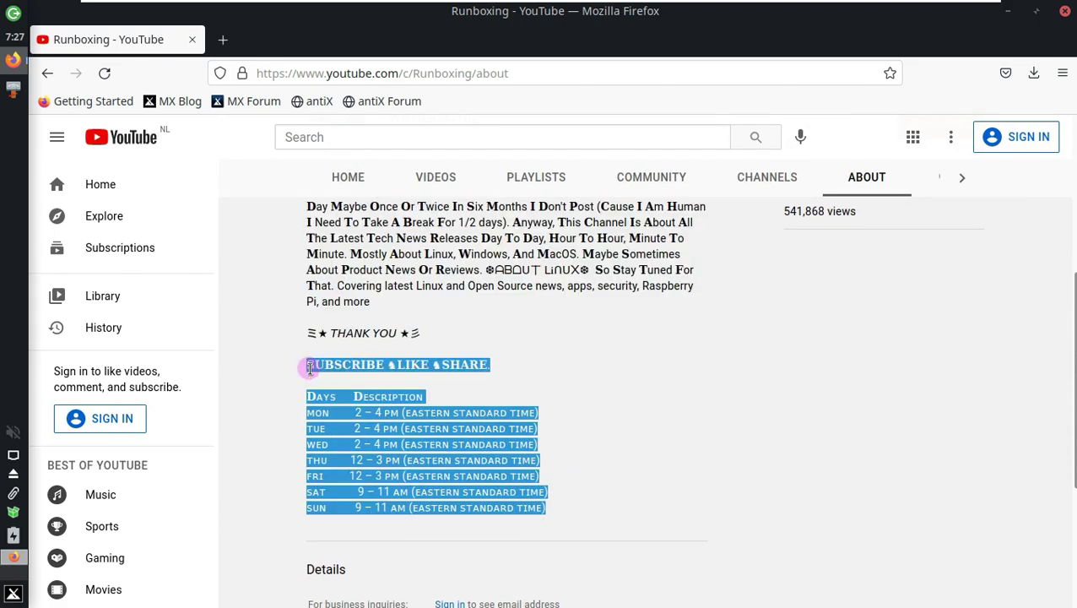
scroll(545, 407, "down", 3)
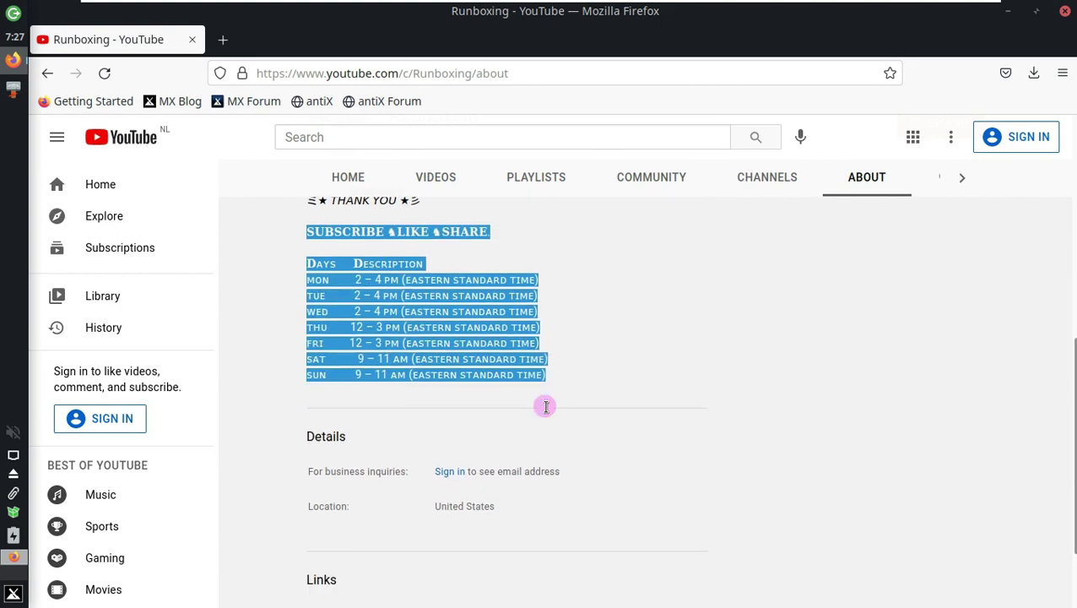
scroll(351, 521, "down", 1)
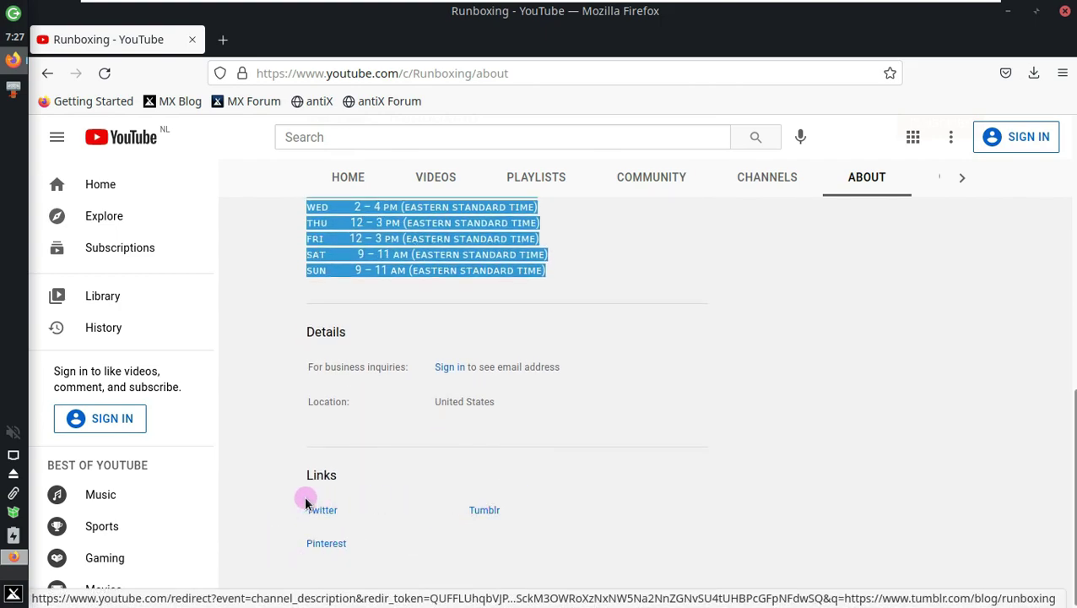
scroll(448, 505, "up", 9)
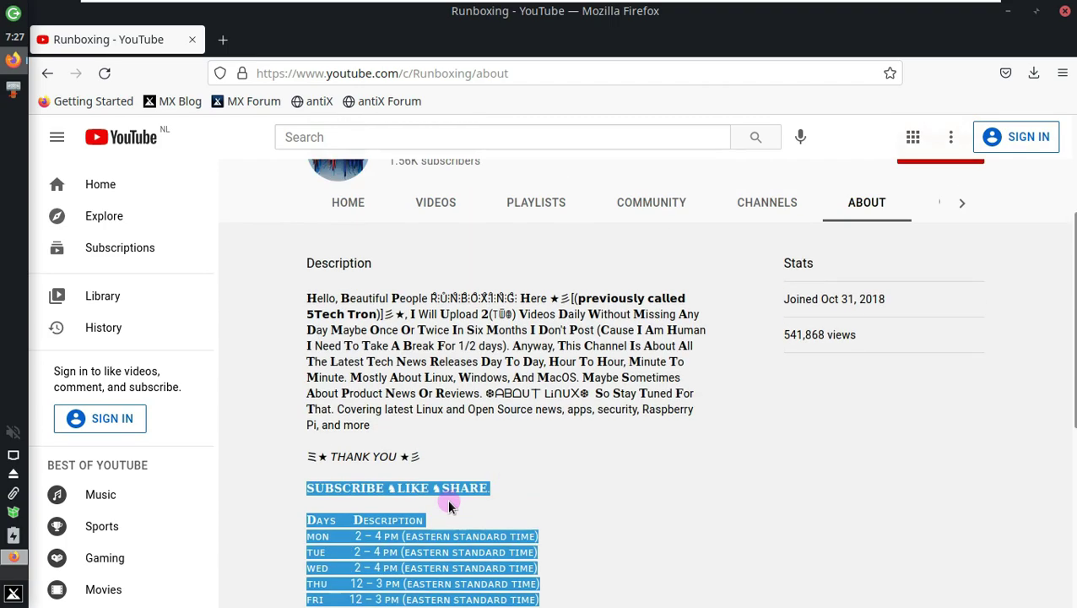
- Return to the channel's videos, try subscribing again, and close Firefox
left_click(436, 384)
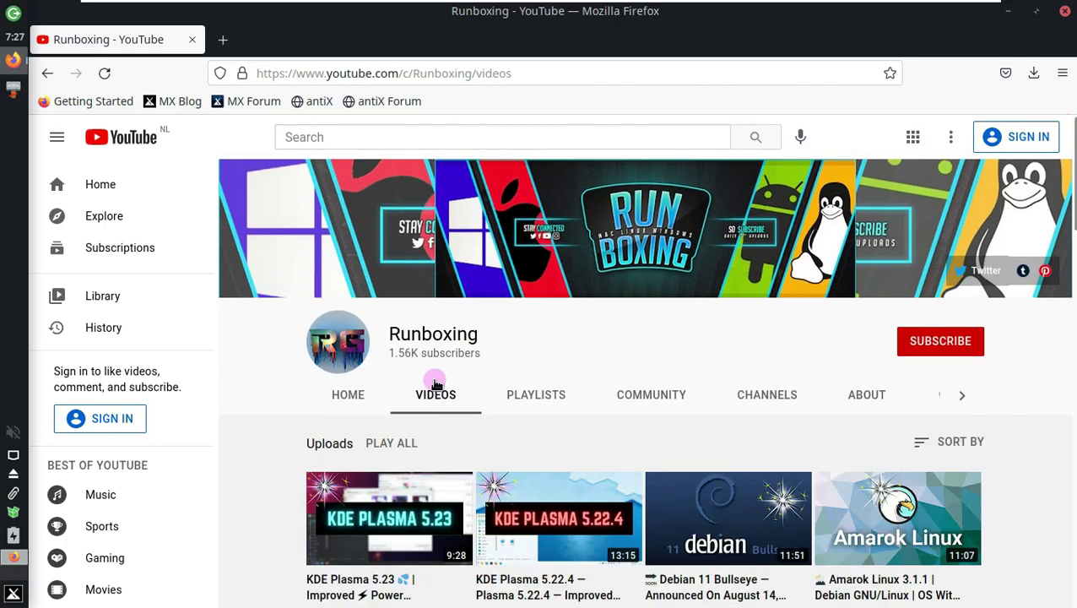
left_click(900, 342)
left_click(590, 344)
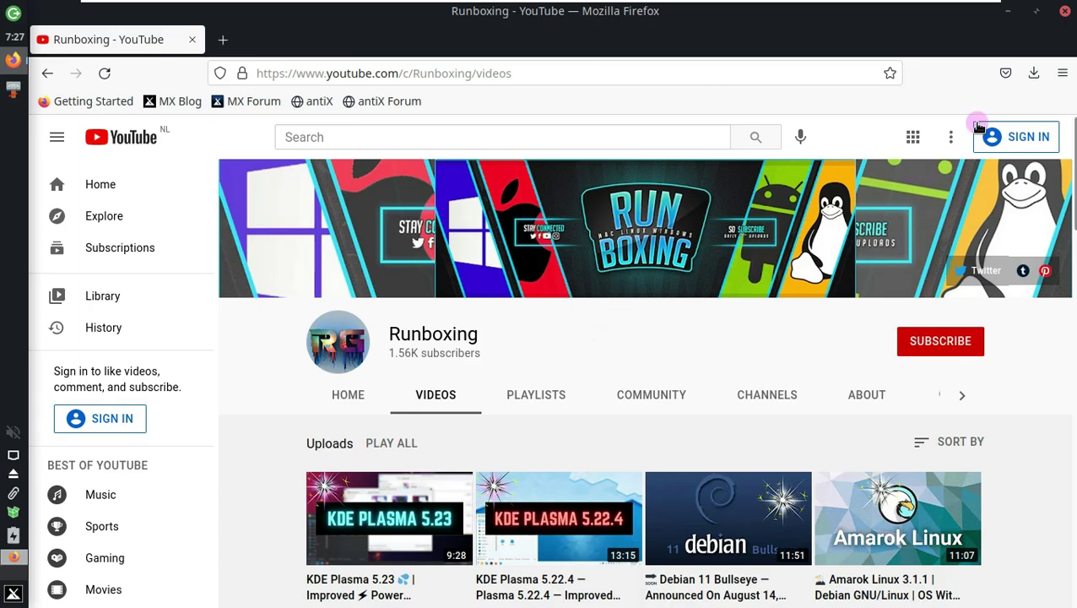
left_click(1065, 11)
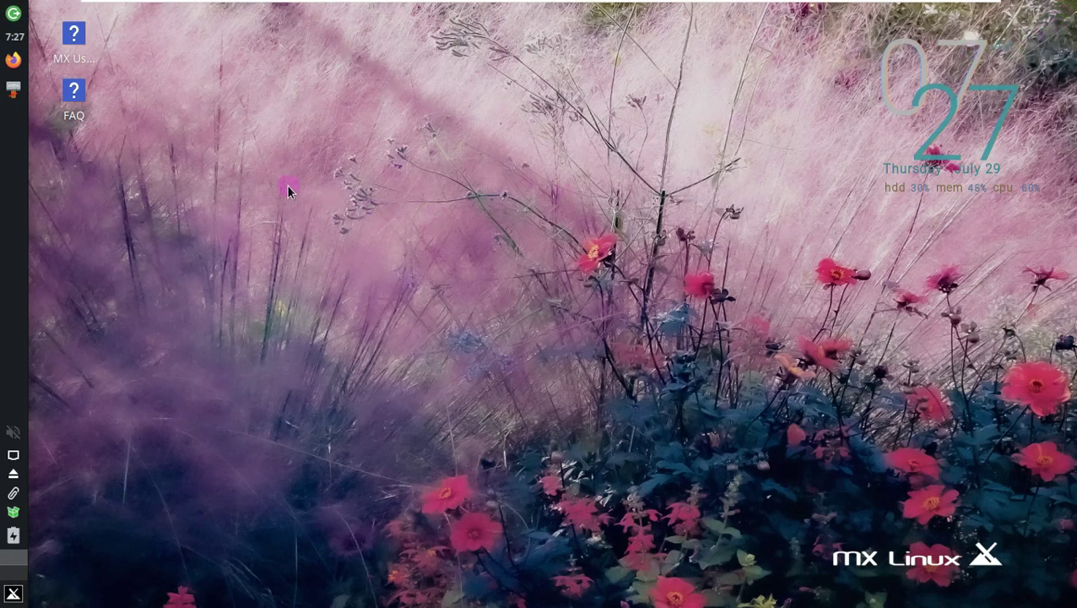
- Open the applications menu and look through the recently used, all applications and Accessories lists to the last accessory
left_click(10, 596)
left_click(564, 131)
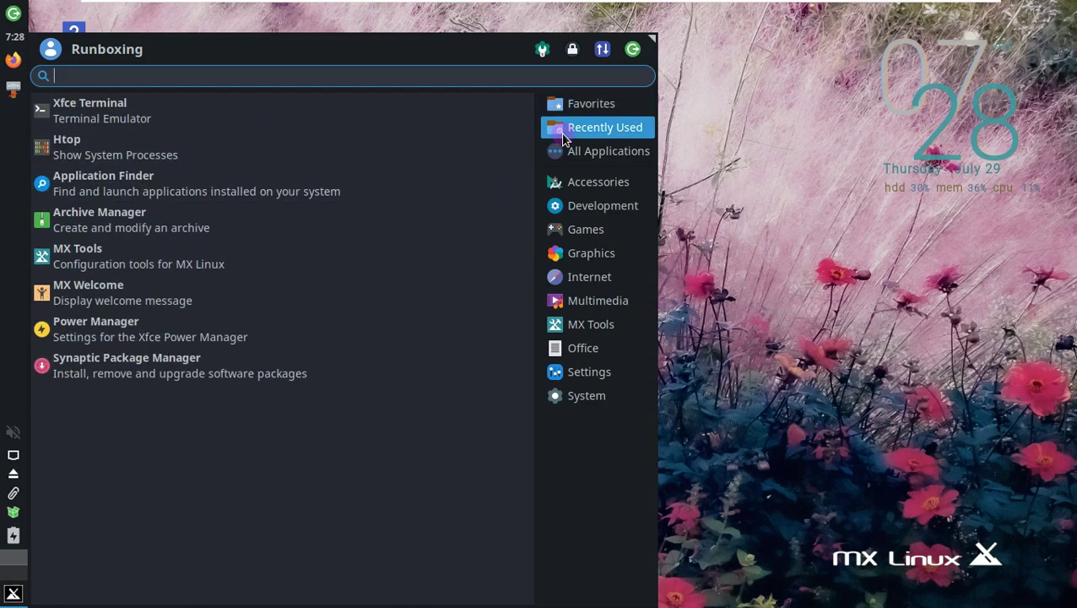
left_click(579, 151)
left_click(579, 180)
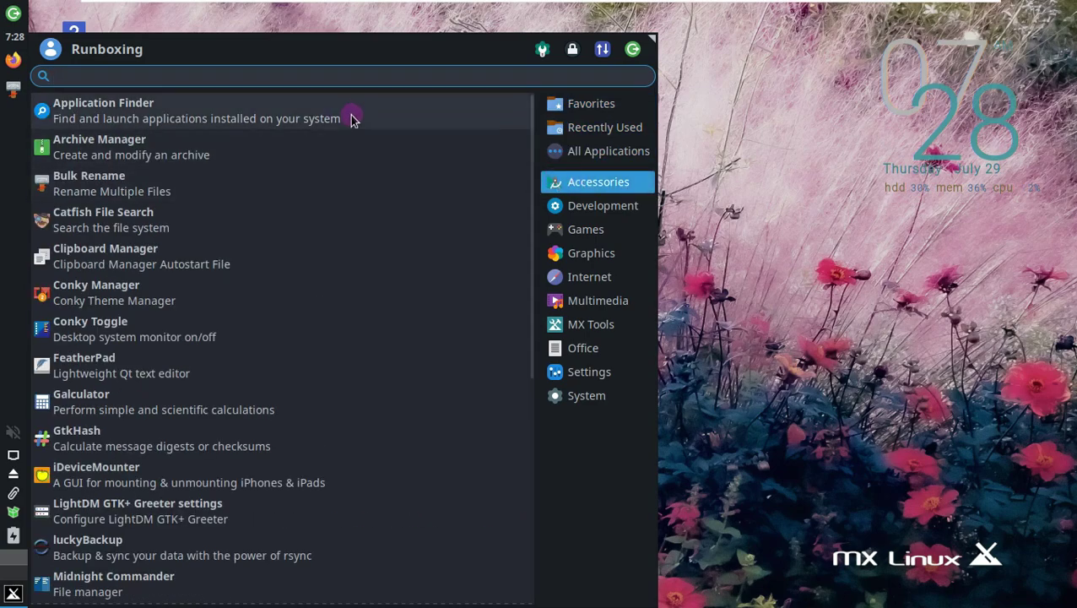
scroll(454, 382, "down", 3)
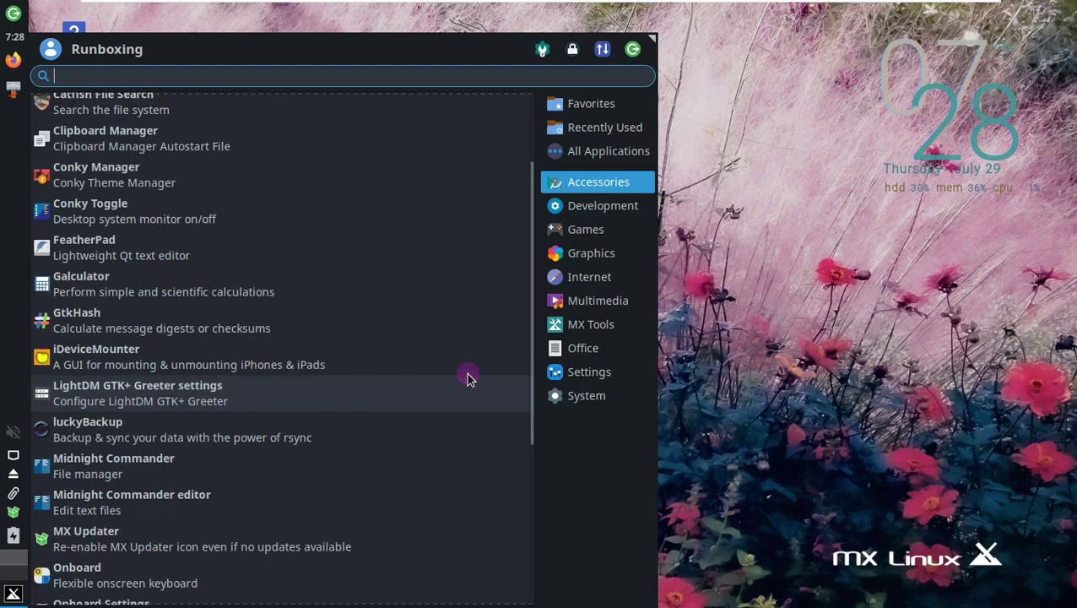
left_click_drag(532, 385, 514, 550)
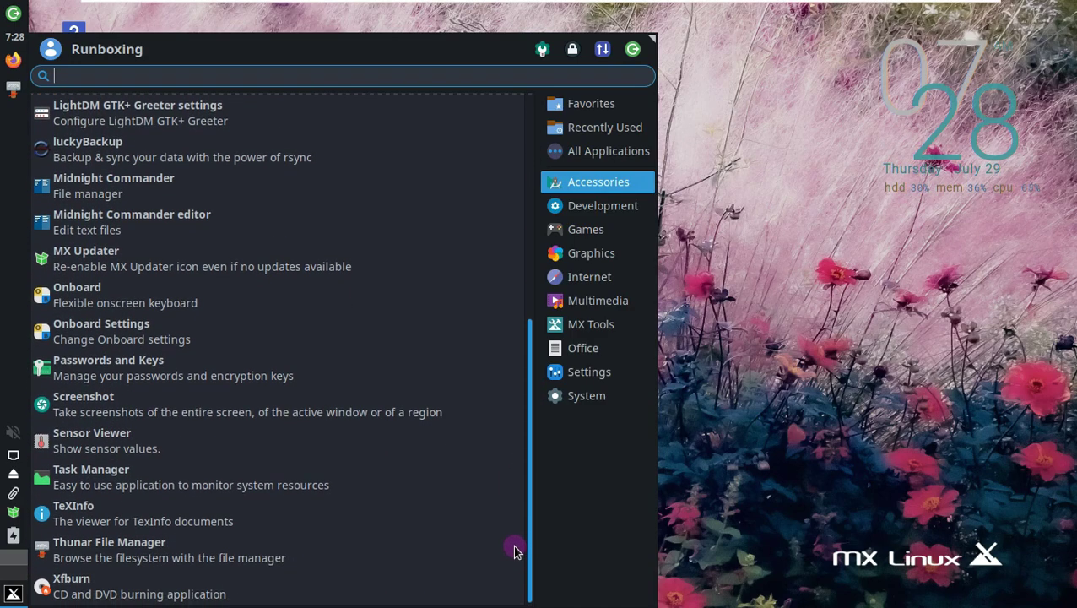
- View the applications listed under Development, Games, Graphics, Internet and Multimedia
left_click(597, 207)
left_click(575, 233)
left_click(578, 253)
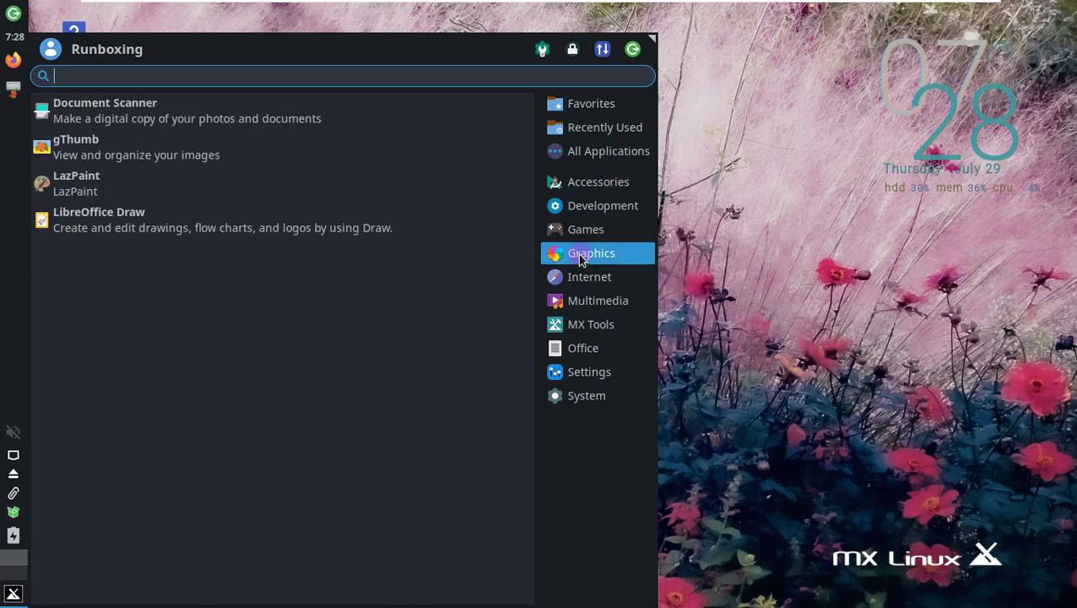
left_click(582, 278)
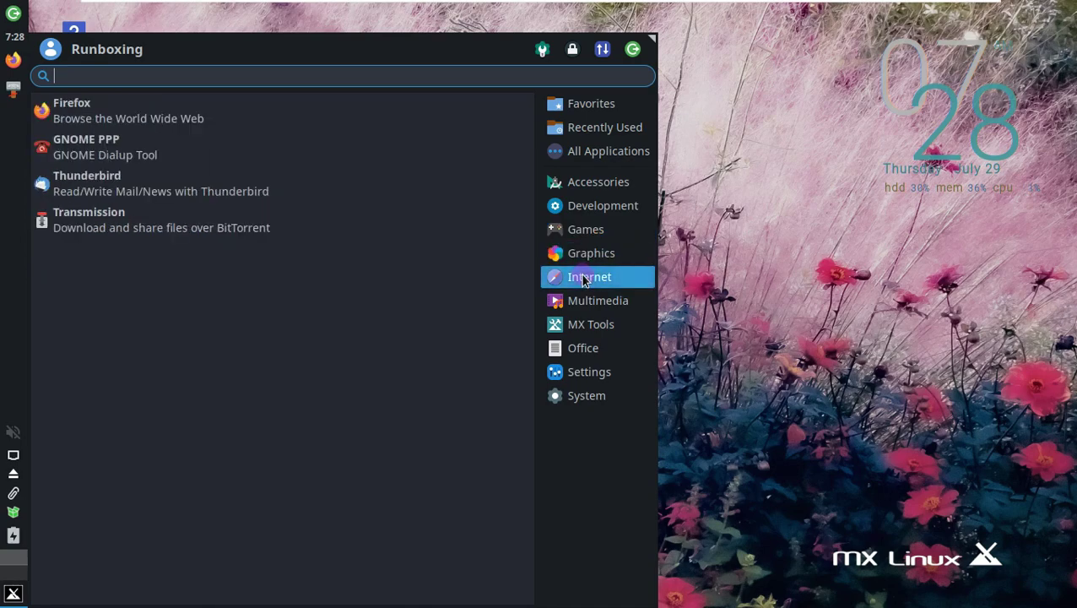
left_click(590, 301)
- Look through the complete MX Tools category down to System Locales
left_click(598, 328)
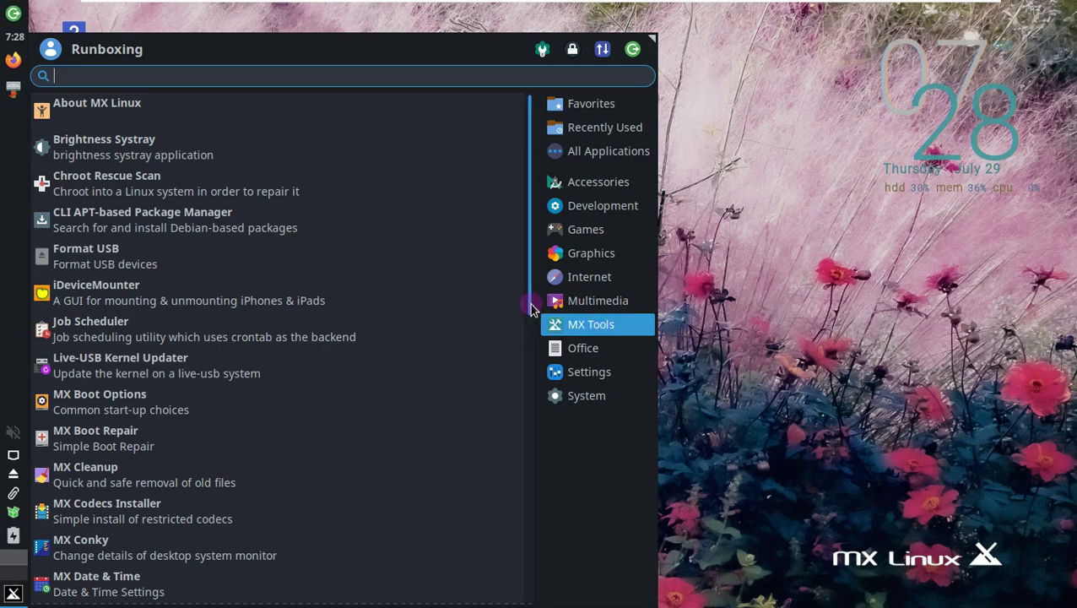
scroll(532, 309, "down", 5)
scroll(518, 474, "down", 3)
scroll(532, 561, "down", 4)
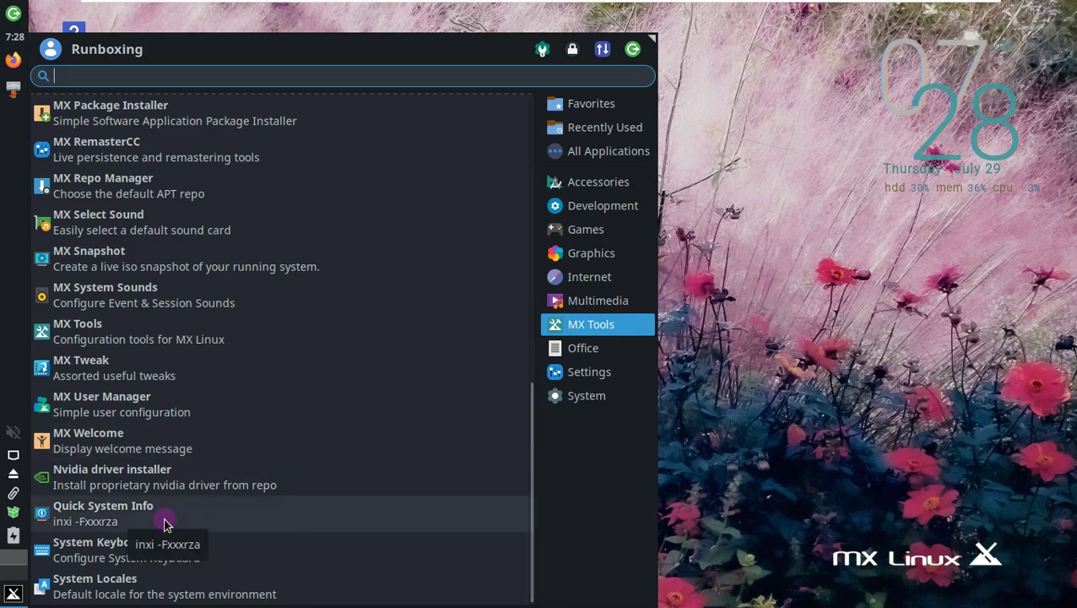
- View the Office category, then look through all entries of the Settings and System categories
left_click(581, 350)
left_click(587, 372)
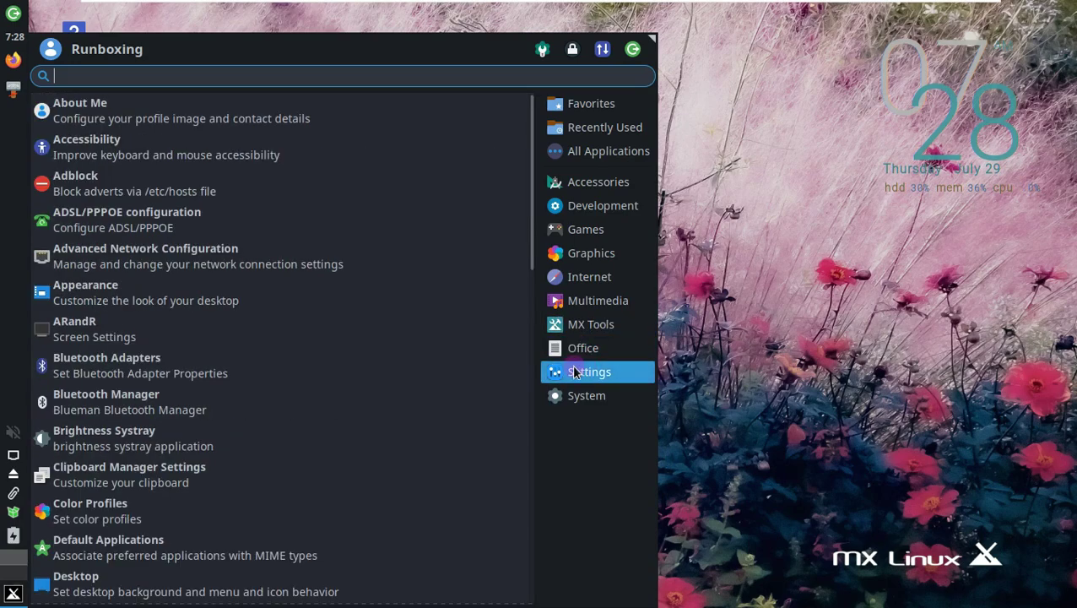
left_click_drag(532, 258, 523, 601)
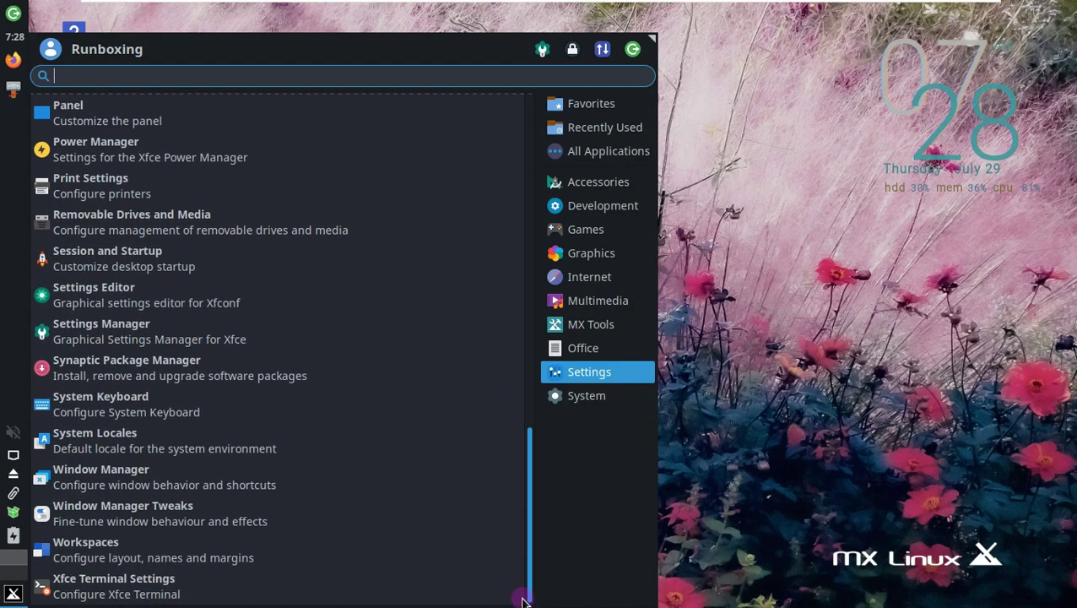
left_click(591, 397)
left_click_drag(530, 359, 517, 602)
- Run Quick System Info from the MX Tools category, dismiss its clipboard notice, view the report and close the terminal
left_click(591, 324)
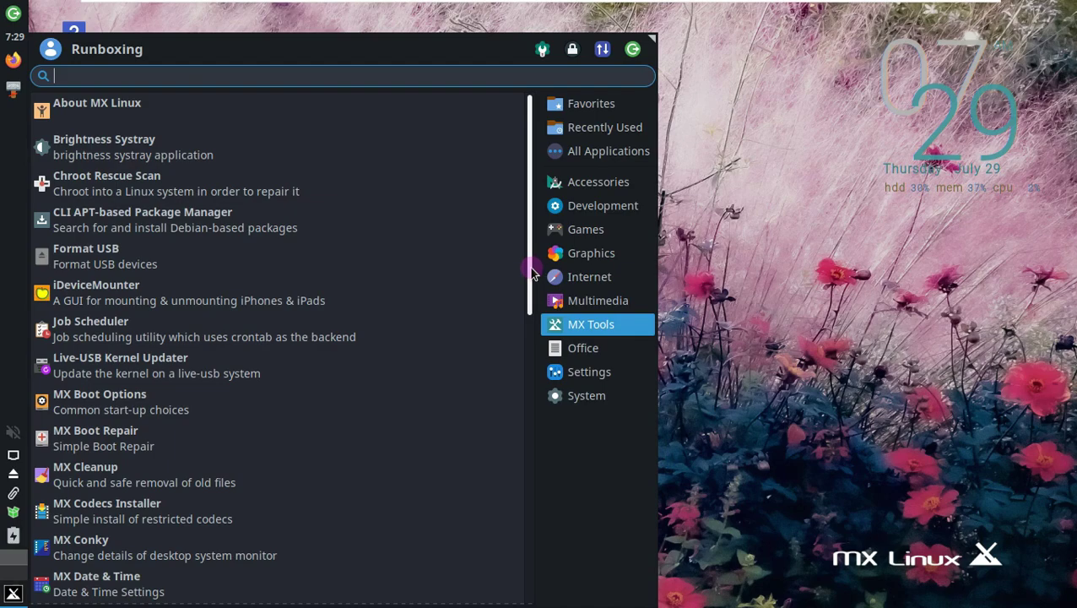
left_click_drag(529, 266, 530, 310)
left_click_drag(530, 389, 532, 604)
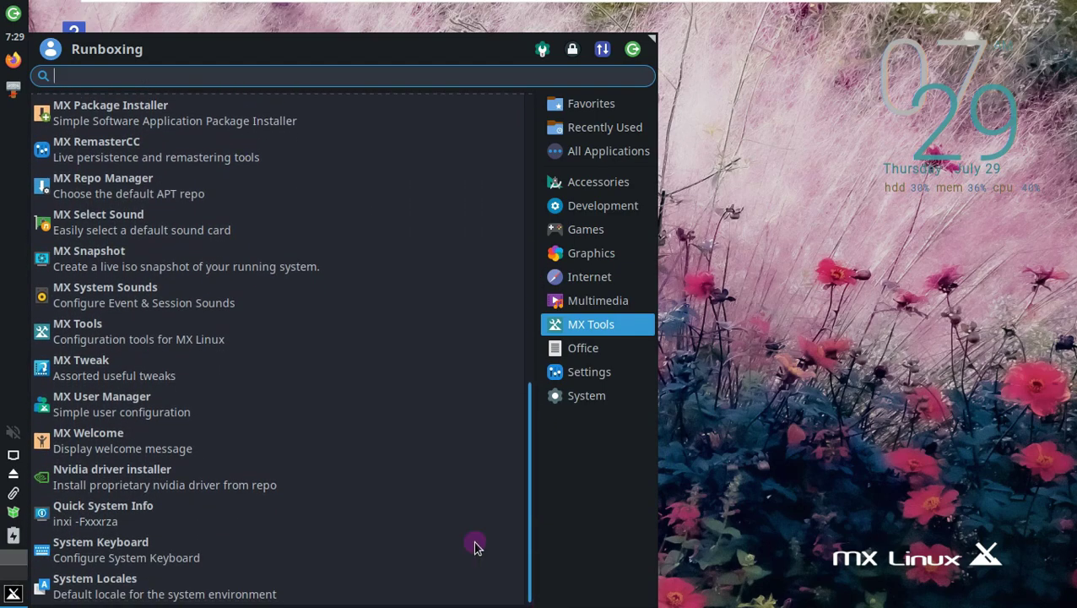
left_click(108, 510)
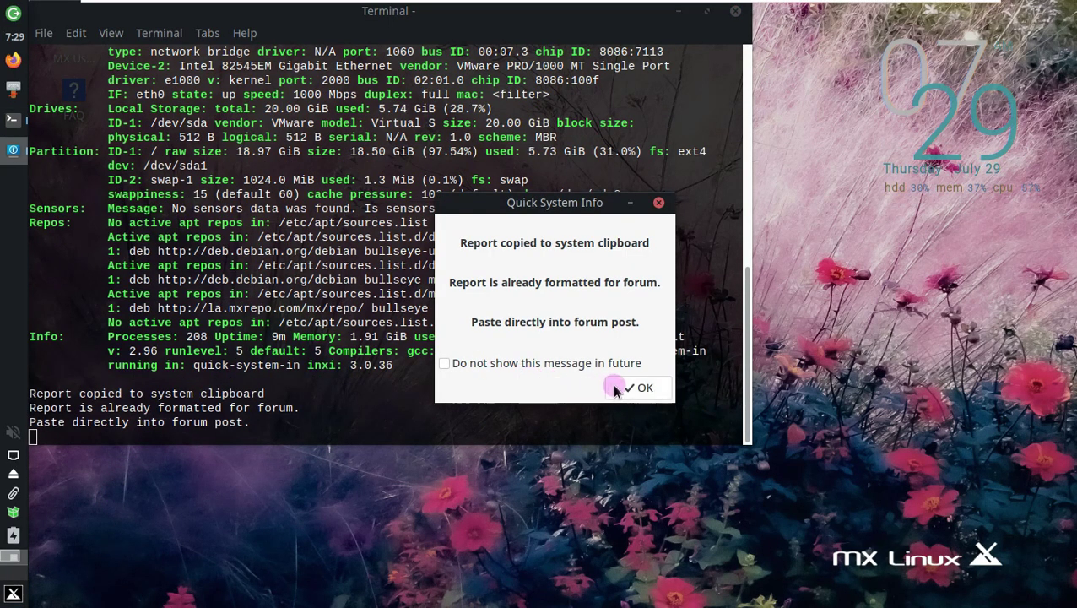
left_click(637, 387)
left_click_drag(486, 21, 557, 80)
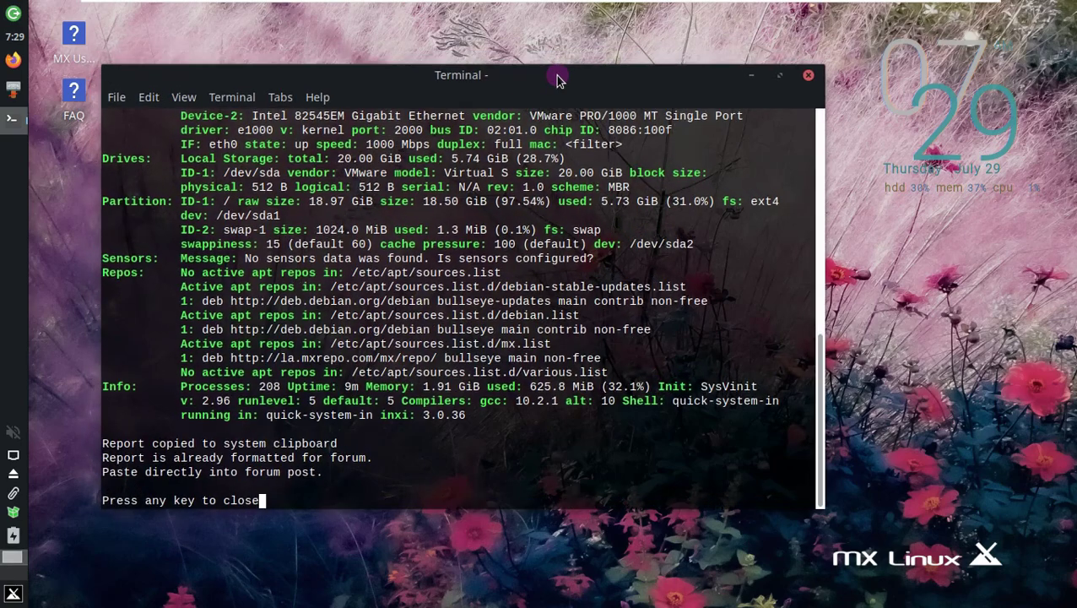
left_click(808, 77)
- Reopen the applications menu and review the MX Tools list from start to end and back
left_click(14, 594)
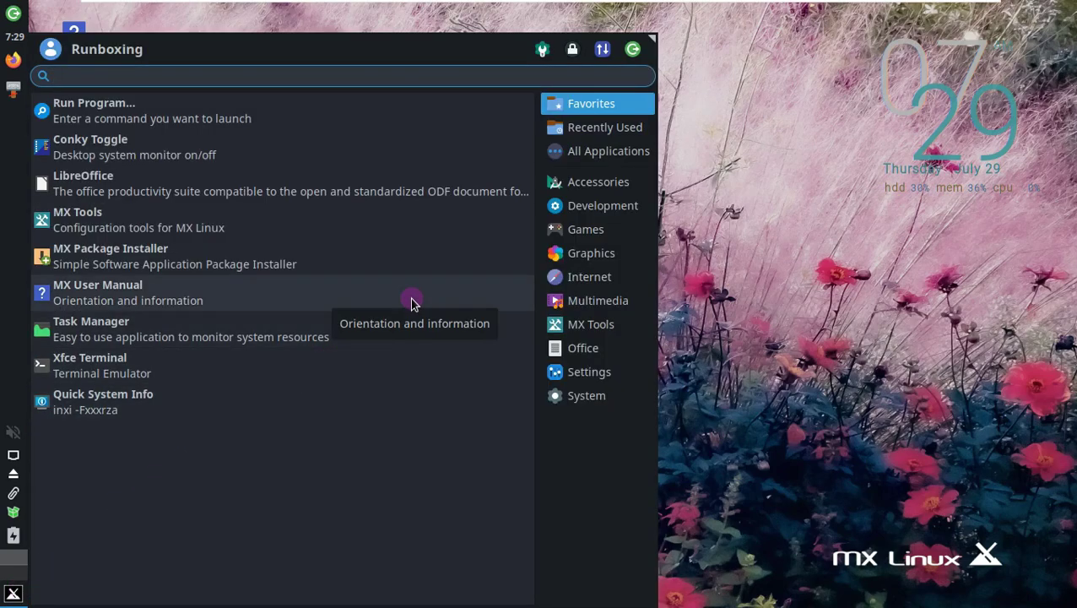
mouse_move(574, 326)
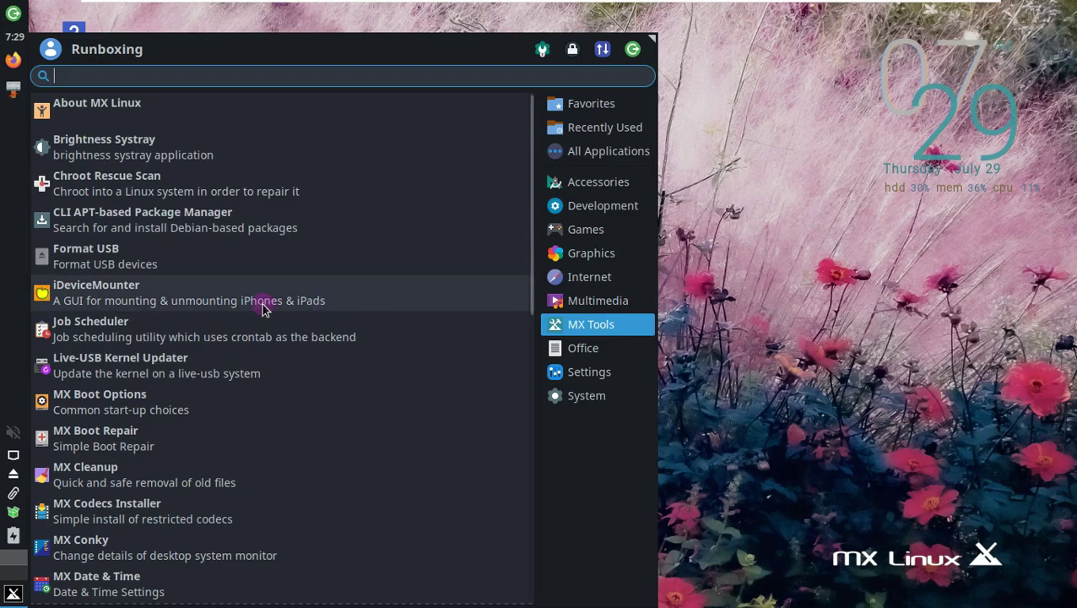
scroll(261, 308, "down", 3)
scroll(262, 308, "down", 10)
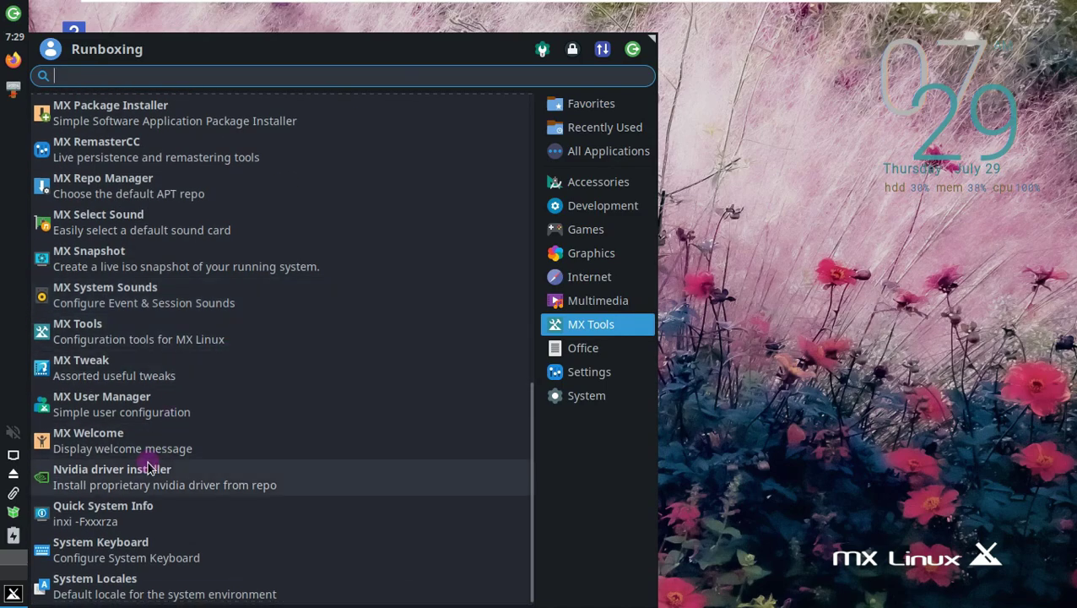
scroll(147, 467, "up", 4)
scroll(148, 467, "up", 7)
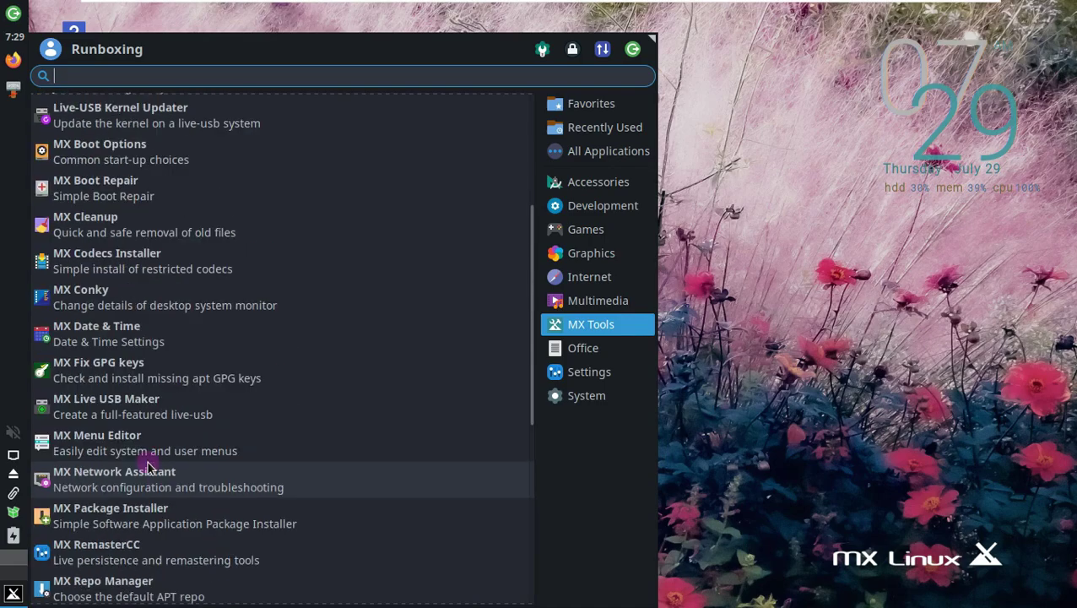
scroll(148, 467, "up", 2)
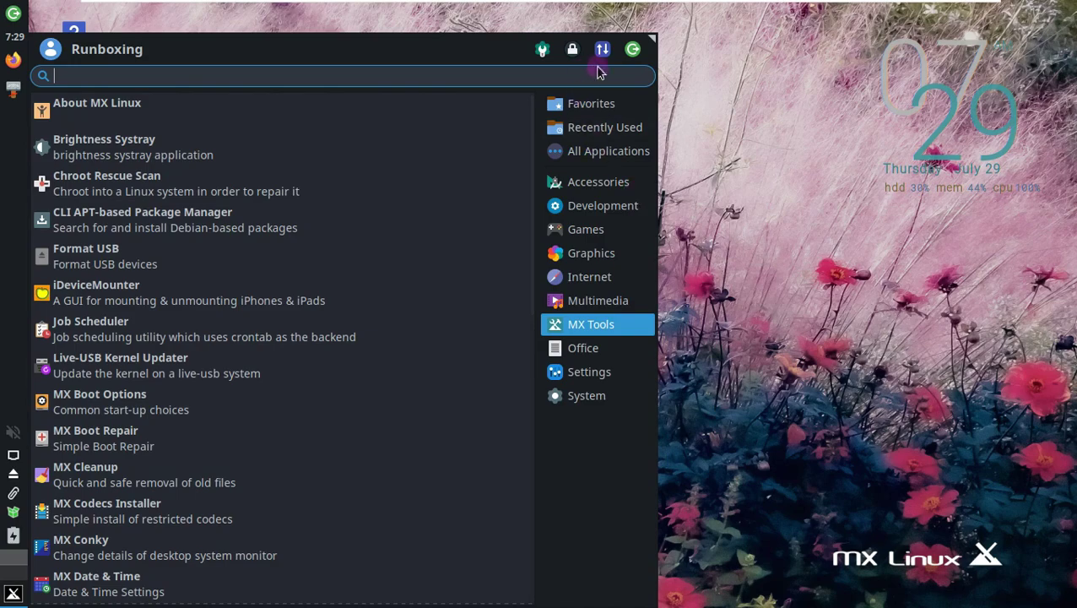
- Open the Settings manager and view the Style, Icons, Fonts and Settings pages of Appearance
left_click(544, 50)
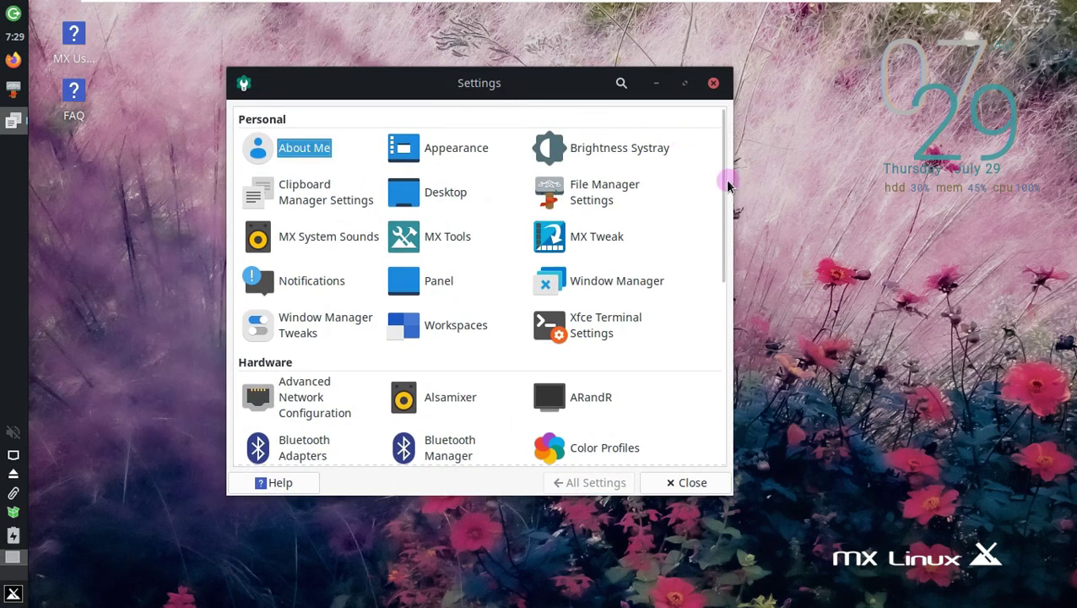
left_click_drag(727, 186, 716, 161)
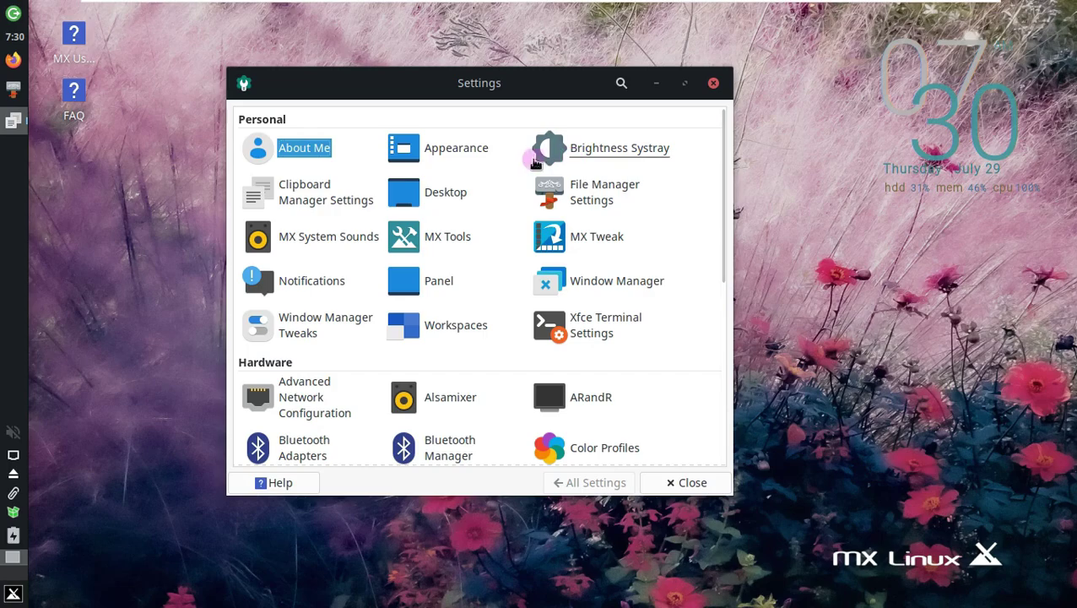
left_click(460, 150)
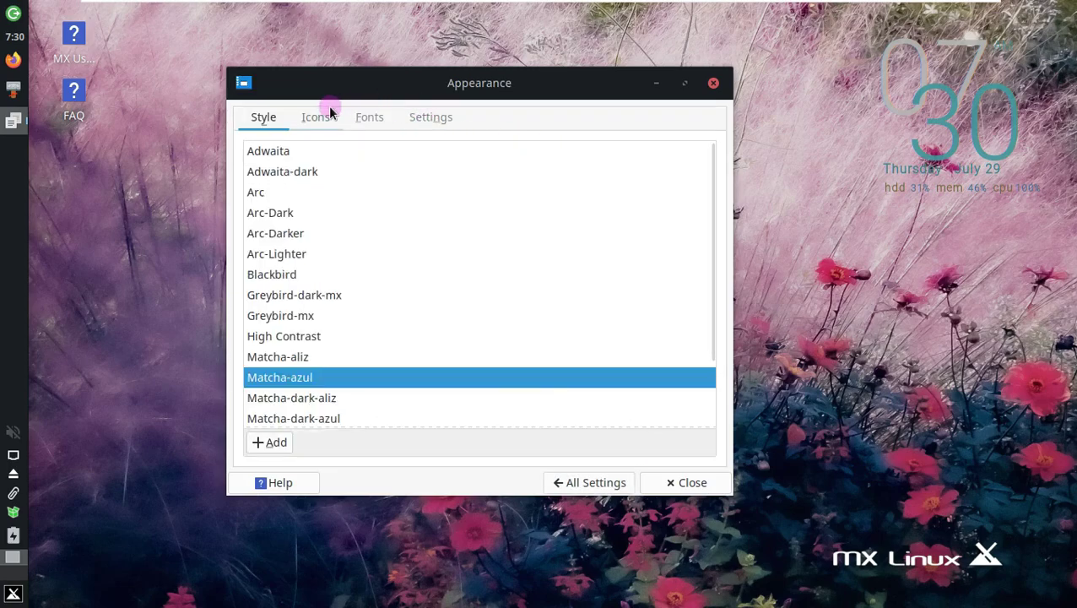
left_click(330, 114)
left_click(369, 117)
left_click(433, 118)
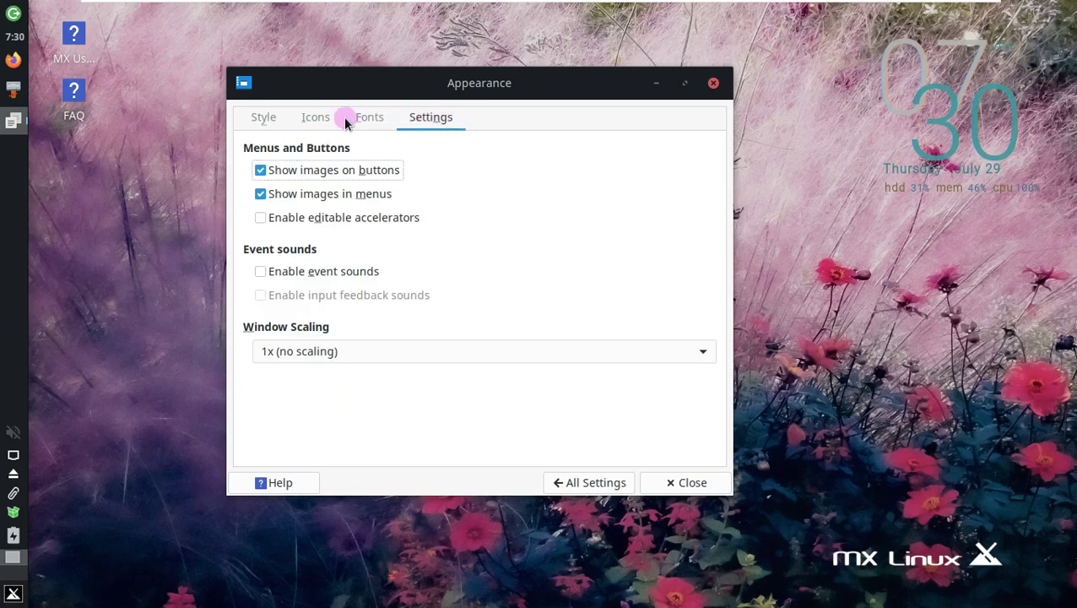
left_click(277, 118)
- Open the desktop's own settings from the wallpaper, close the Appearance window and reposition the Desktop window
right_click(817, 192)
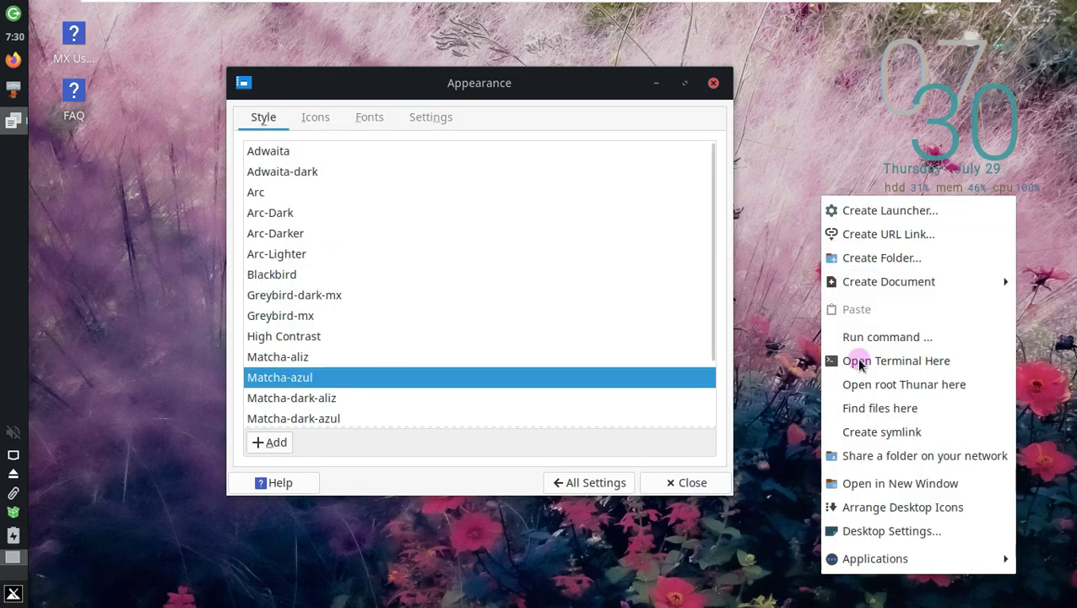
left_click(888, 533)
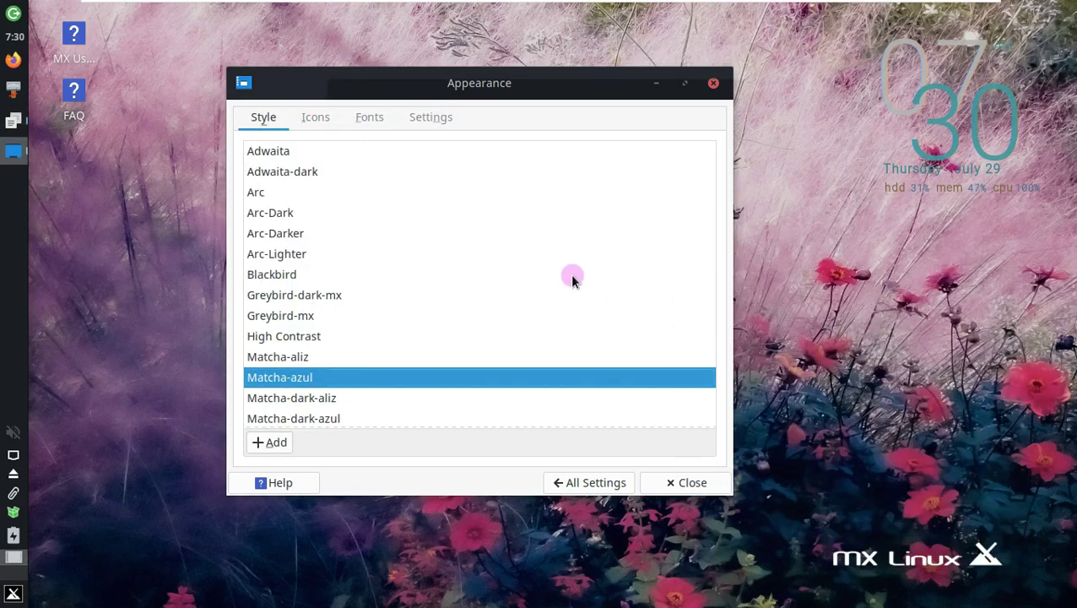
left_click(308, 85)
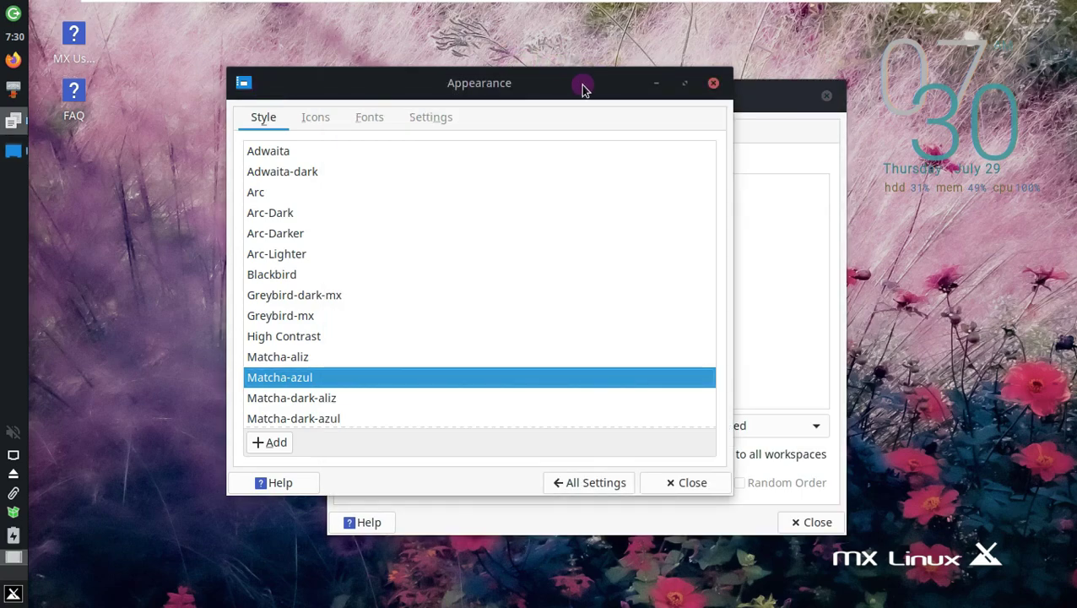
left_click(713, 84)
left_click_drag(690, 98, 570, 79)
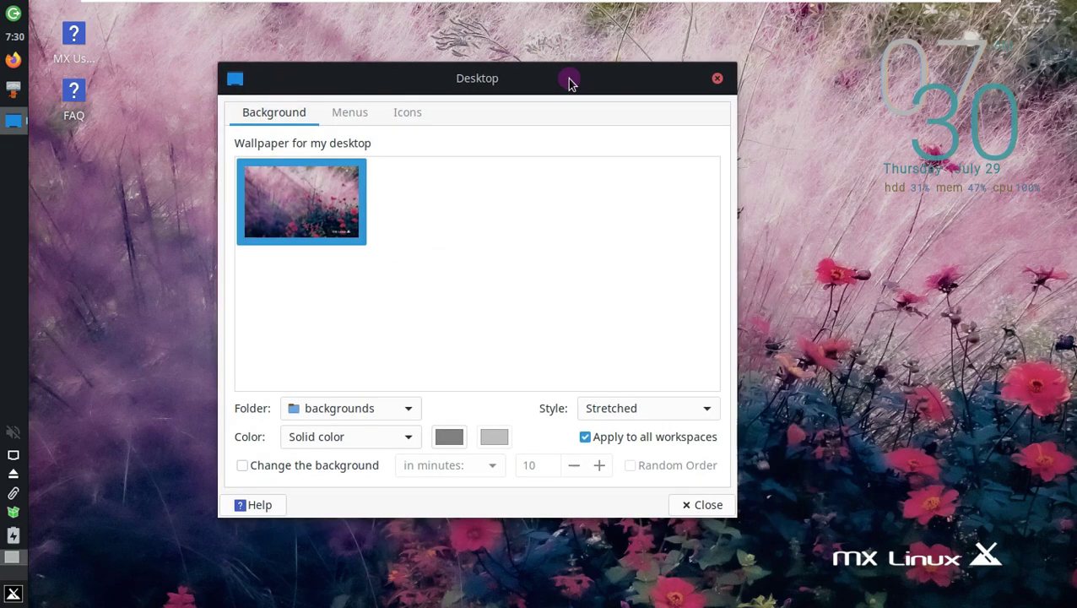
- Review the Desktop window's Menus, Icons and Background pages, check the wallpaper folder and color choices, and close the window
left_click(362, 115)
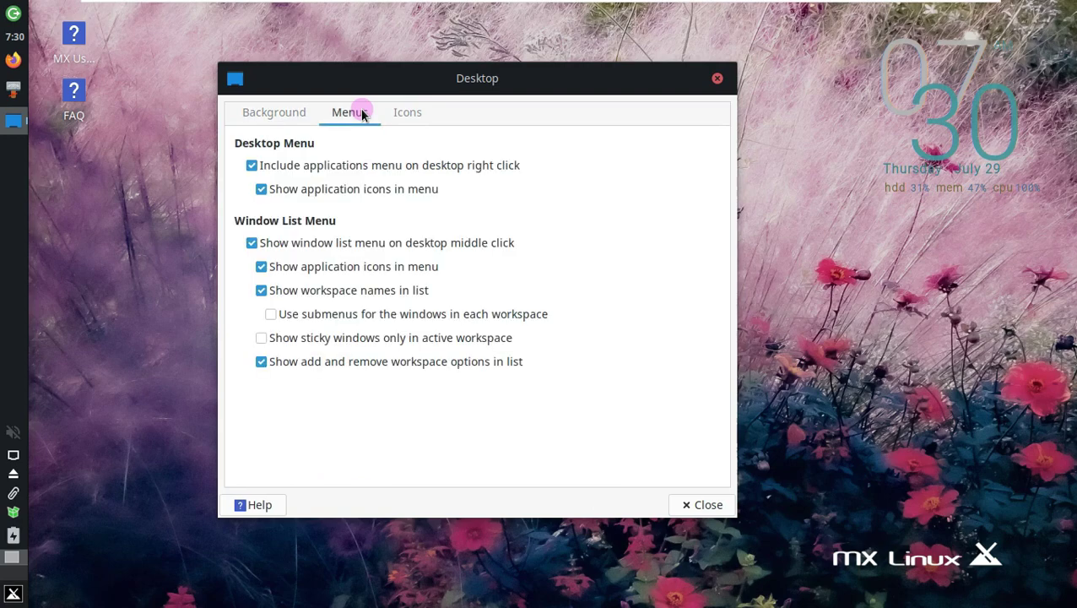
left_click(407, 114)
left_click(264, 112)
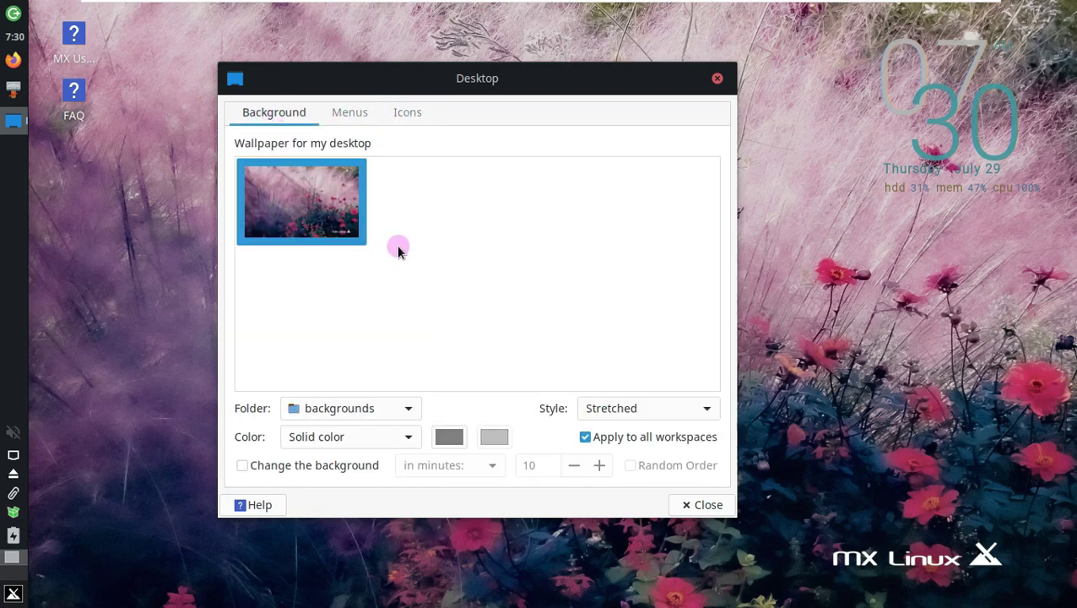
left_click(391, 414)
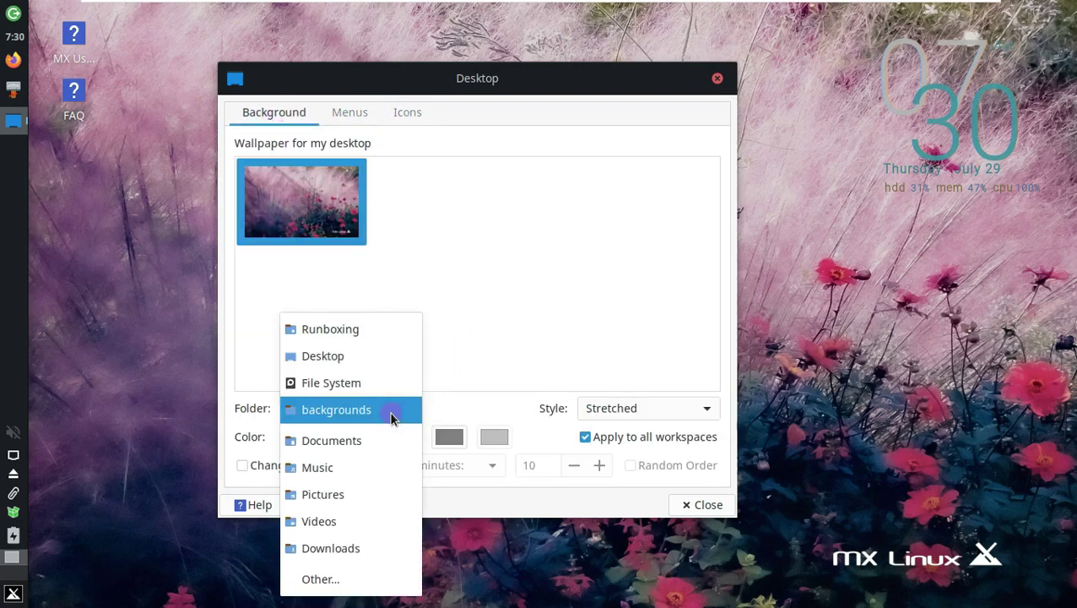
left_click(514, 408)
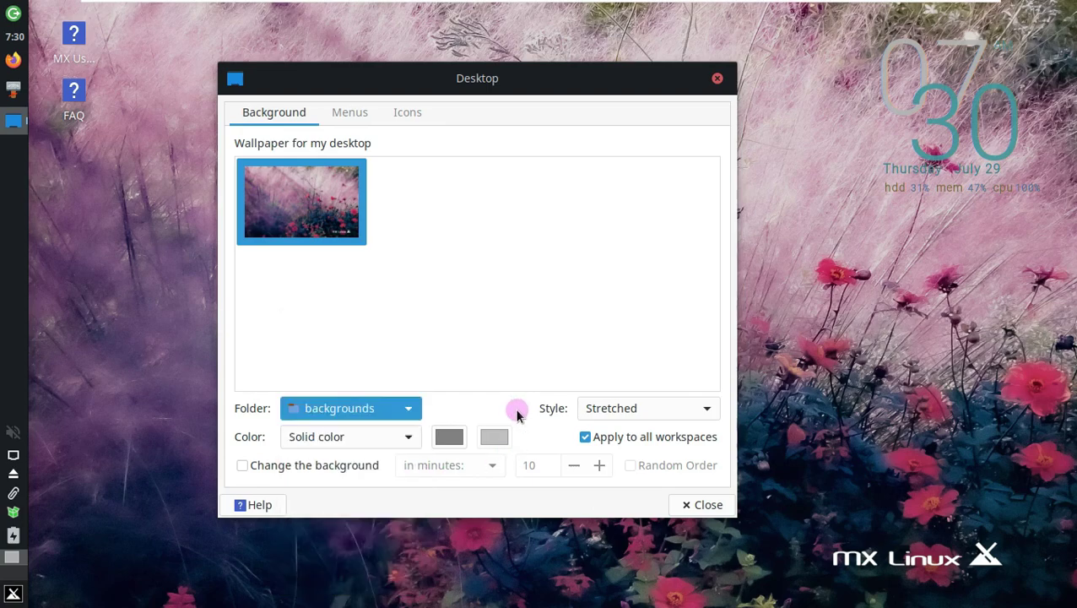
left_click(361, 433)
left_click(461, 416)
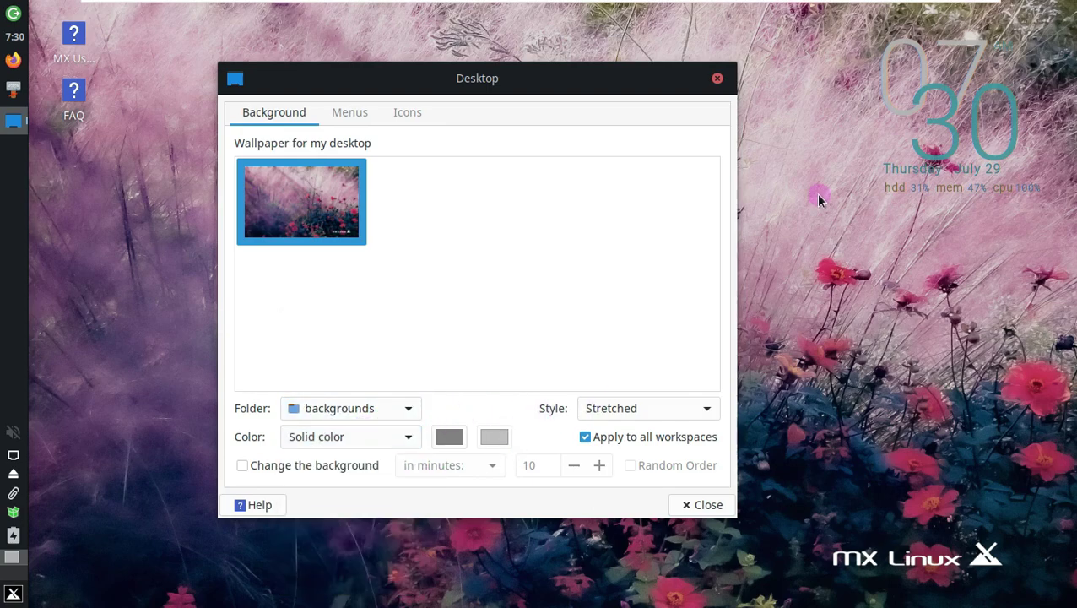
left_click(717, 81)
- Launch MX Welcome from the MX Tools category, view its welcome page and close it
left_click(14, 593)
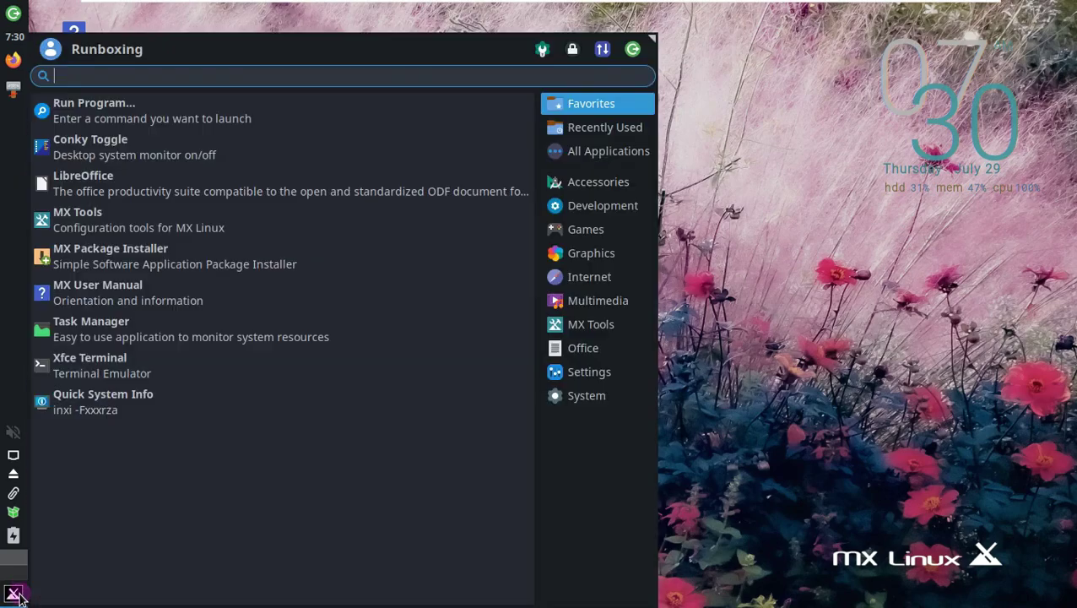
left_click(637, 278)
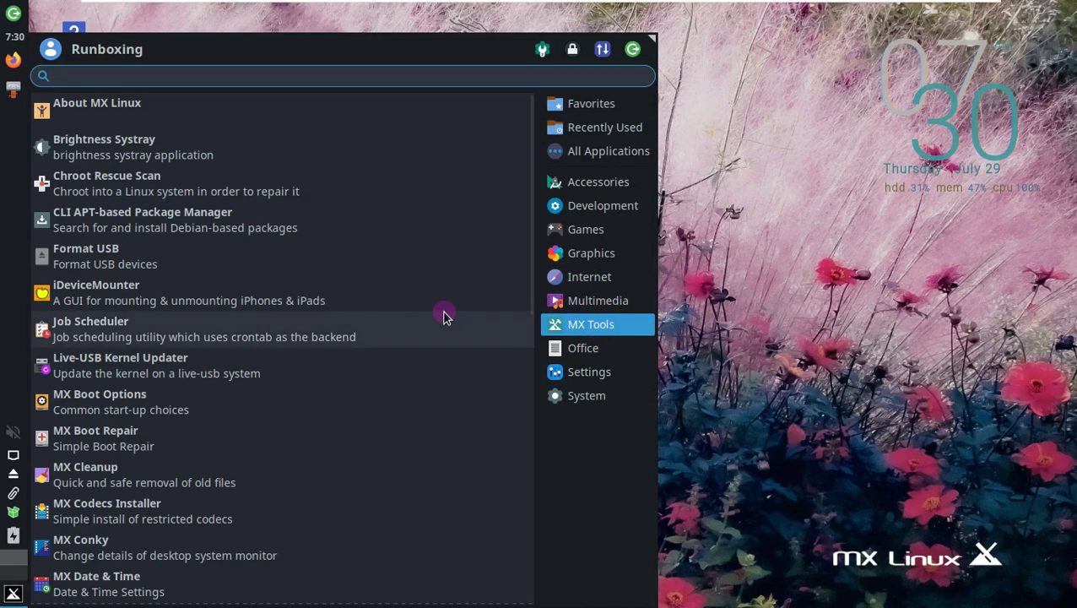
scroll(424, 298, "down", 5)
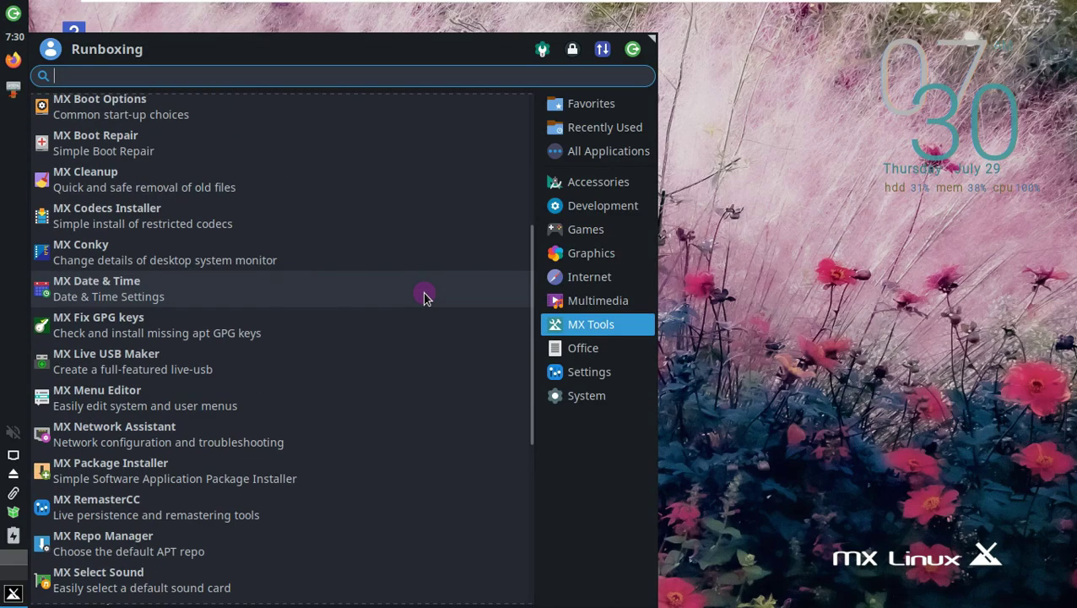
scroll(424, 297, "down", 6)
left_click(243, 446)
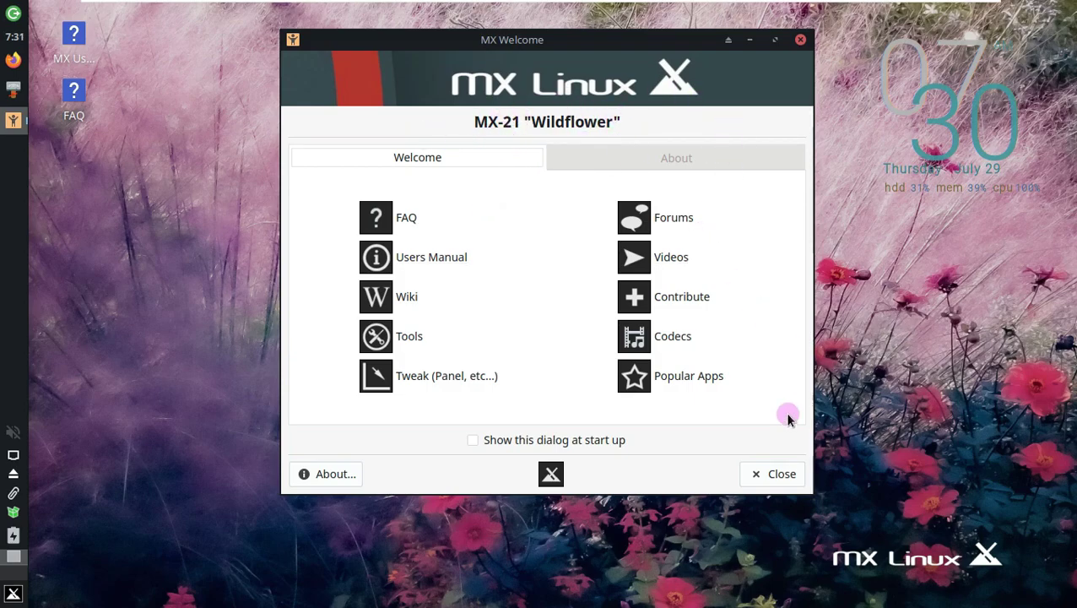
left_click(756, 477)
- Shut down the MX Linux system from the log-out dialog
left_click(13, 14)
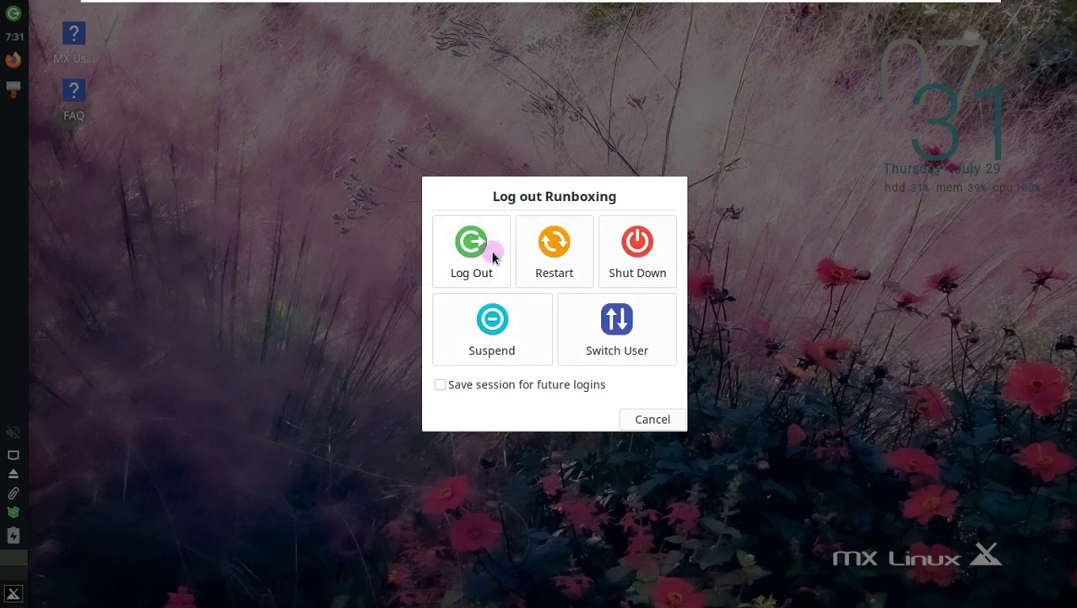
left_click(642, 265)
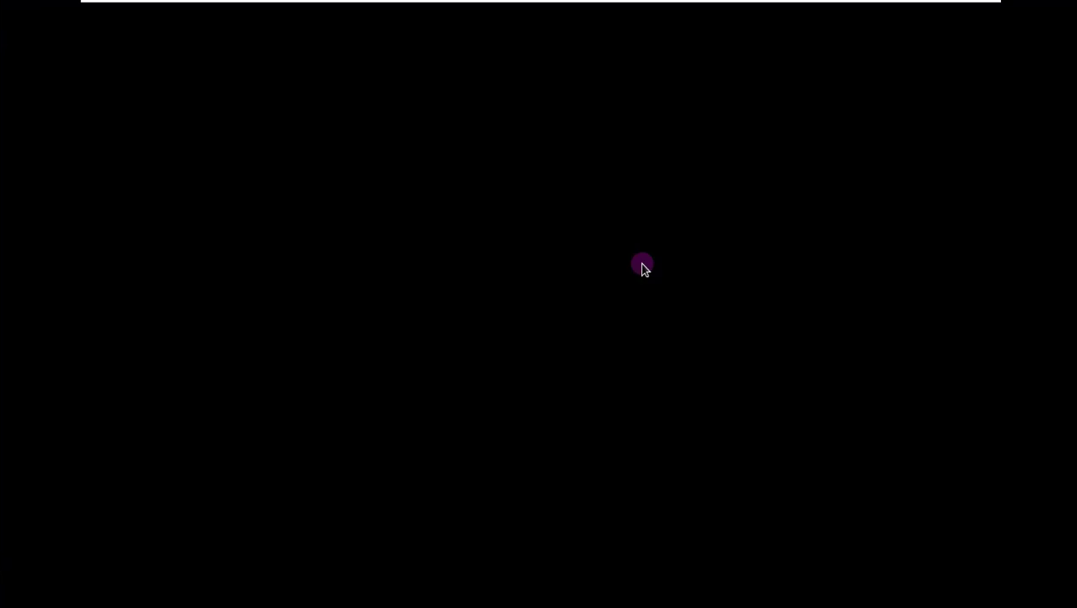